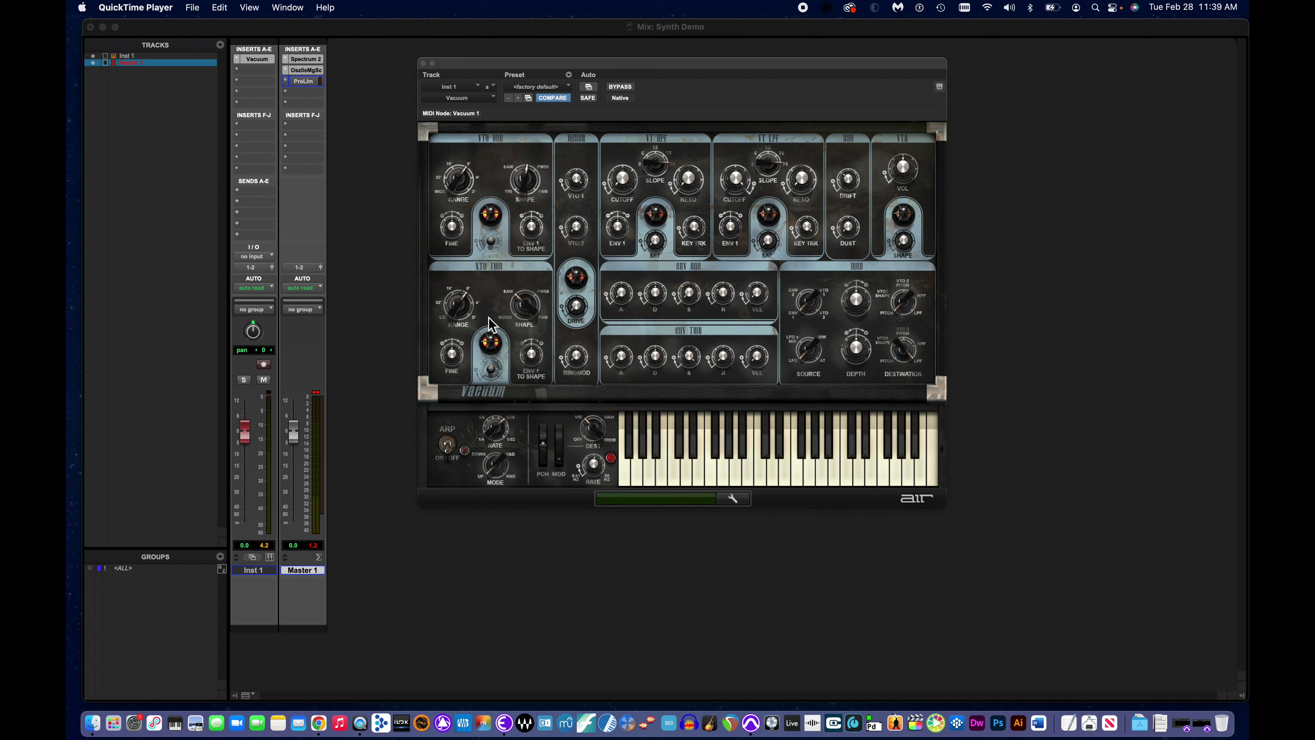
Switch to Pro Tools, move the Vacuum window aside, and open Master 1's Spectrum 2 and Oszillos Mega Scope plug-ins.
click(621, 76)
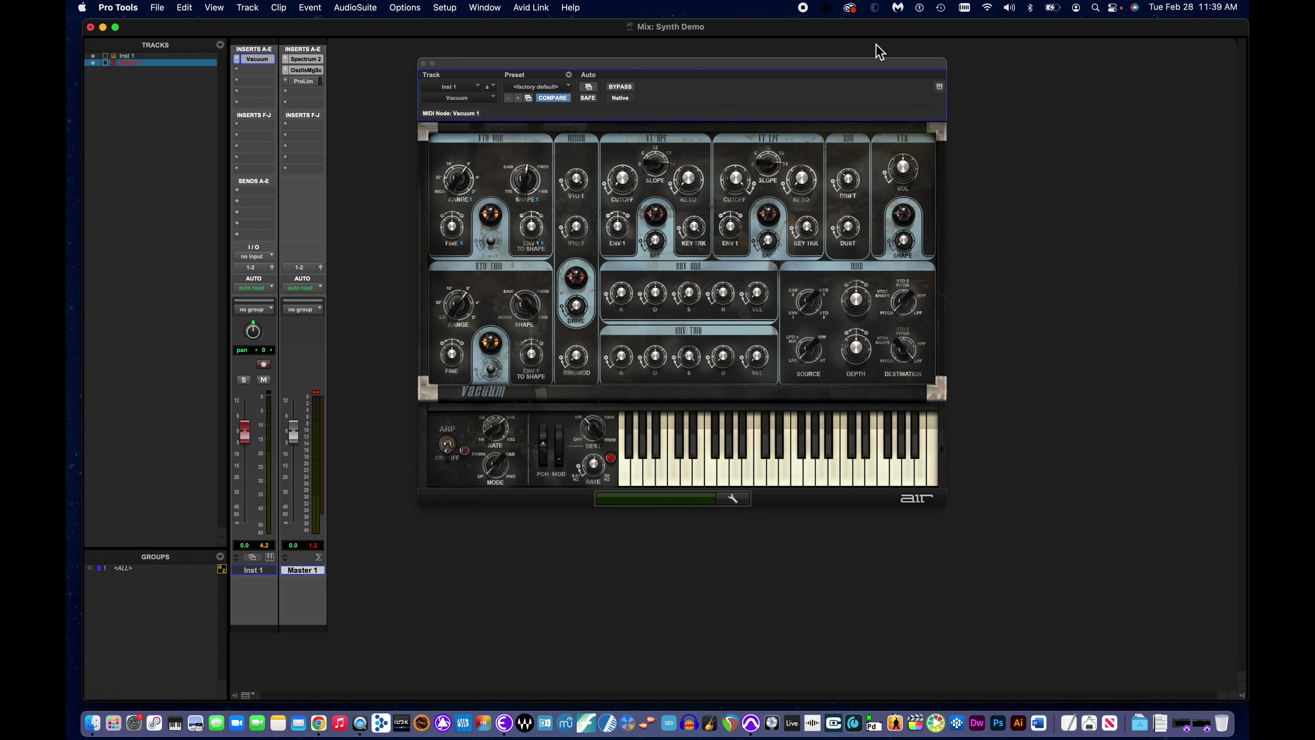
drag(860, 69, 1144, 57)
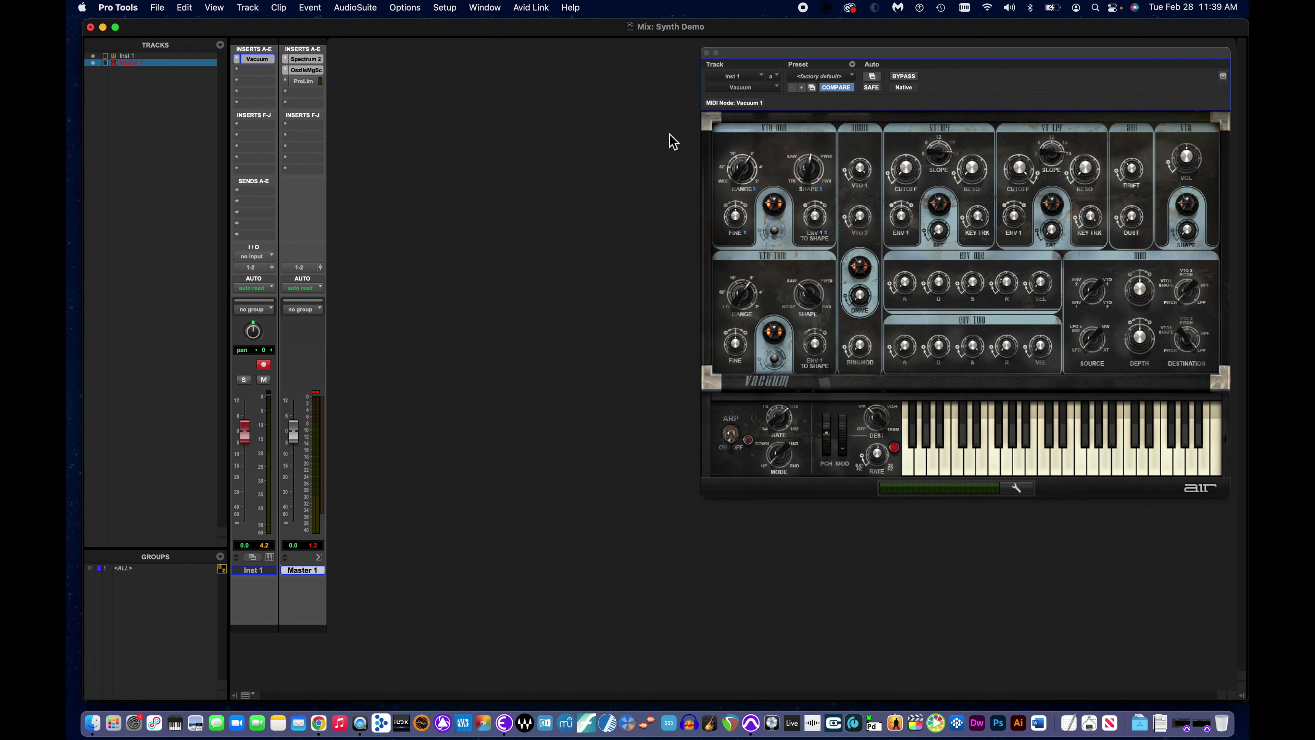
click(299, 60)
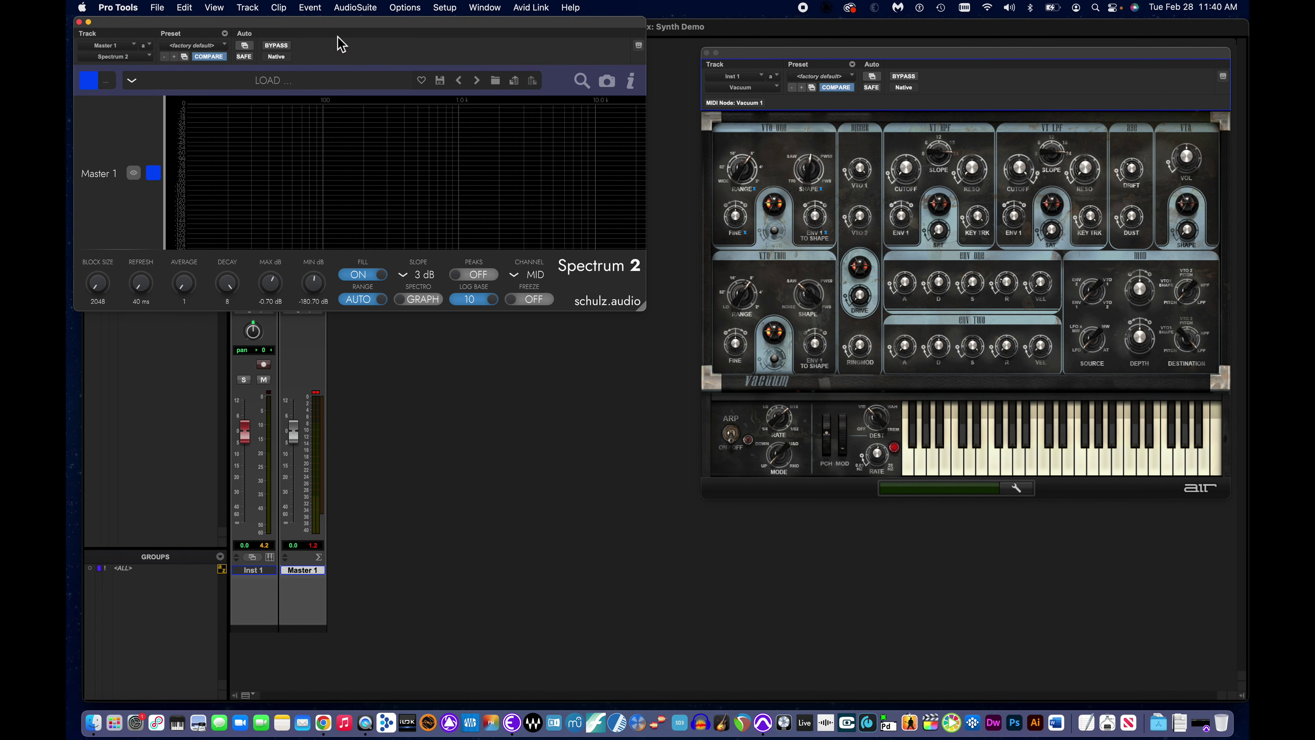
drag(338, 29, 389, 124)
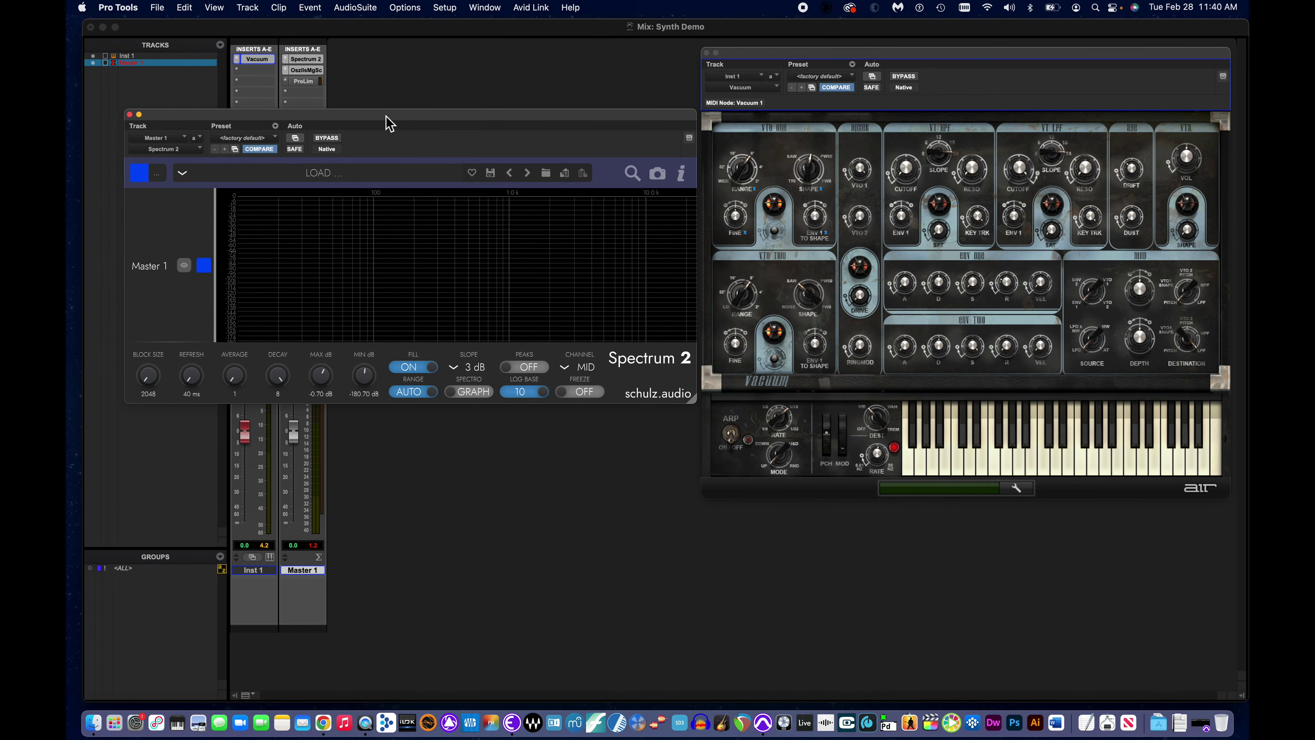
click(304, 71)
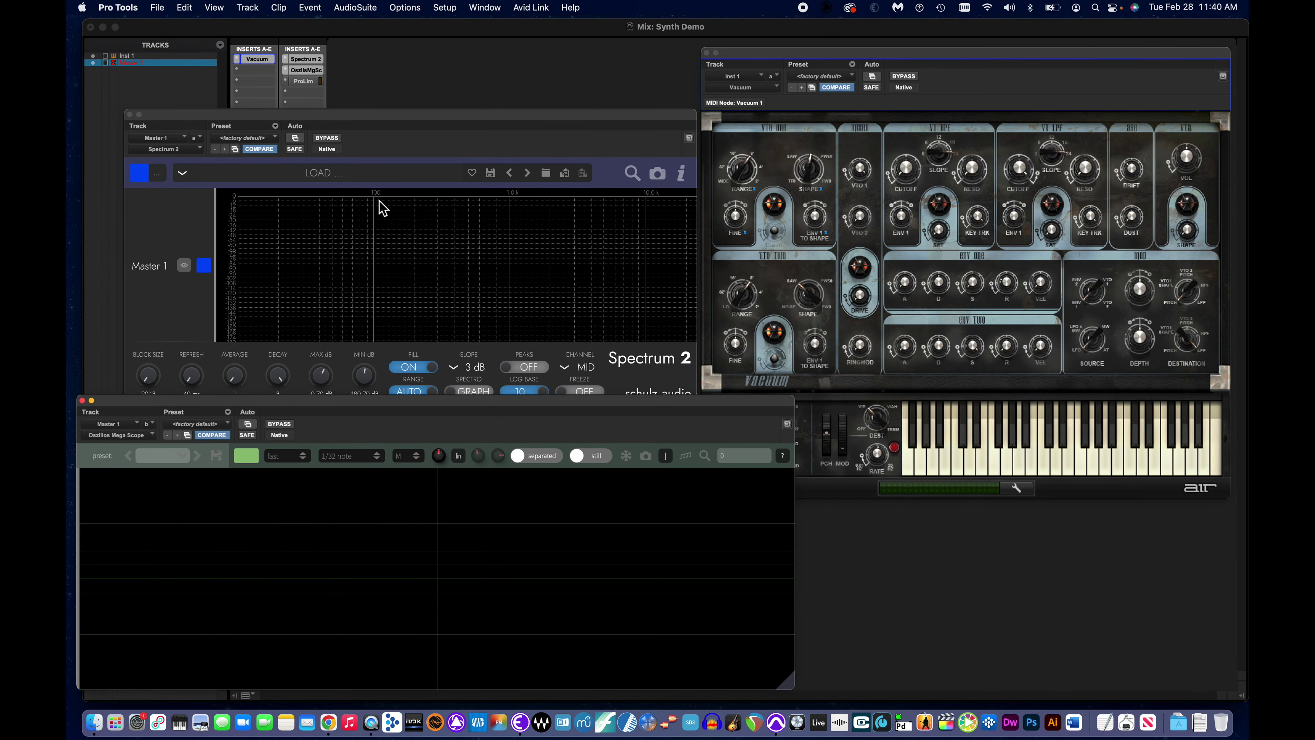
Arrange the plug-in windows with Spectrum 2 above Oszillos Mega Scope and the Vacuum synth beside them.
drag(395, 123, 349, 30)
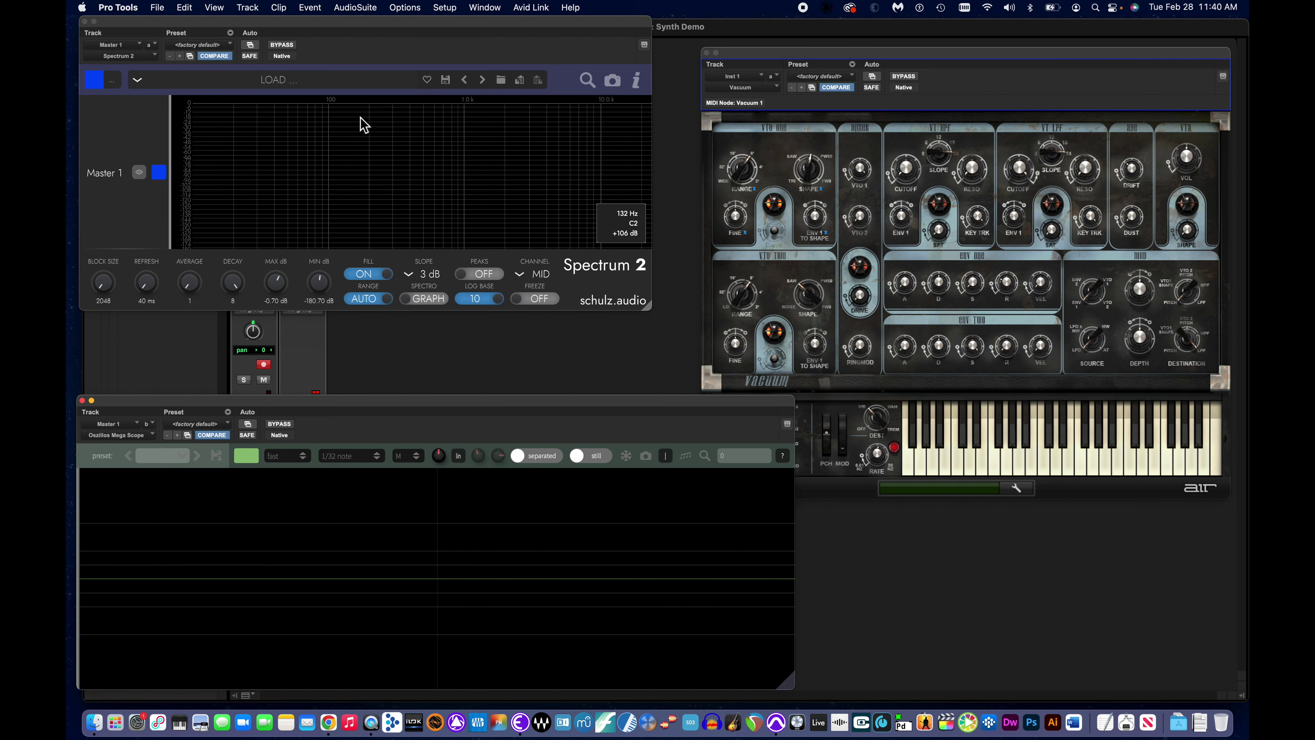
drag(395, 406, 384, 366)
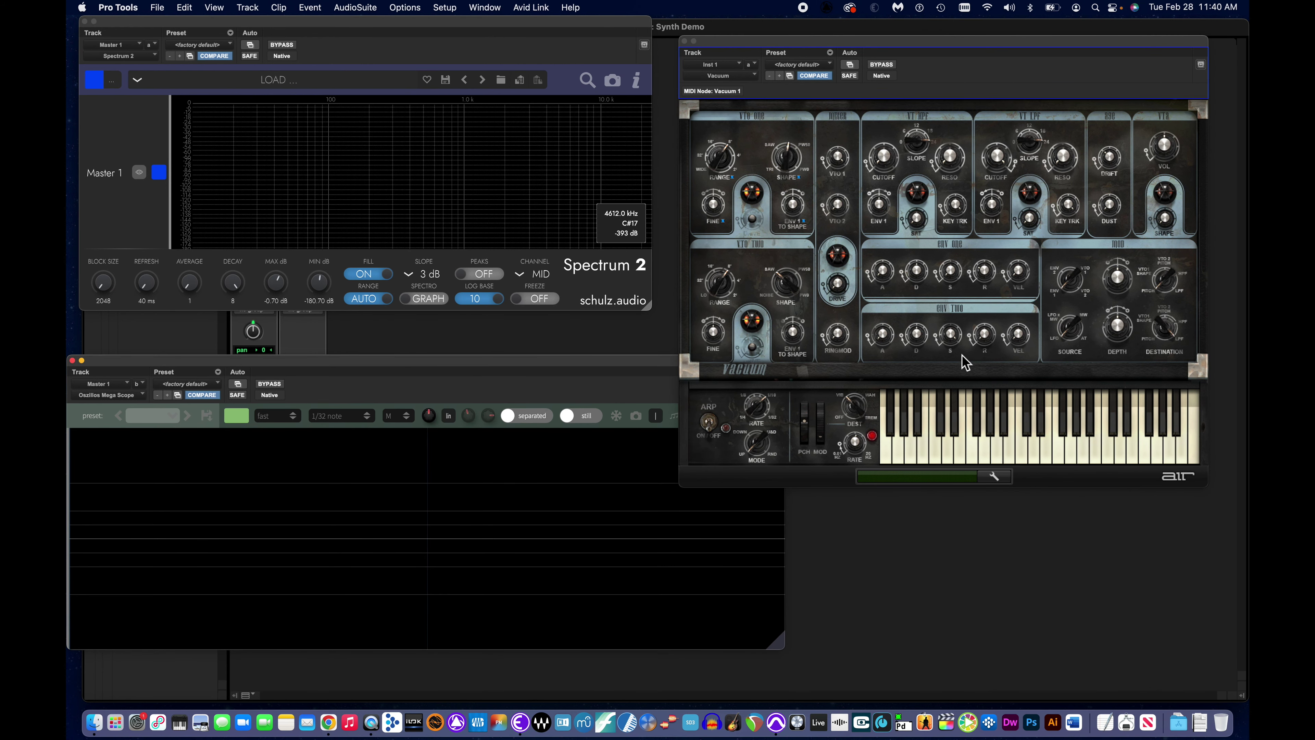
drag(612, 365, 605, 402)
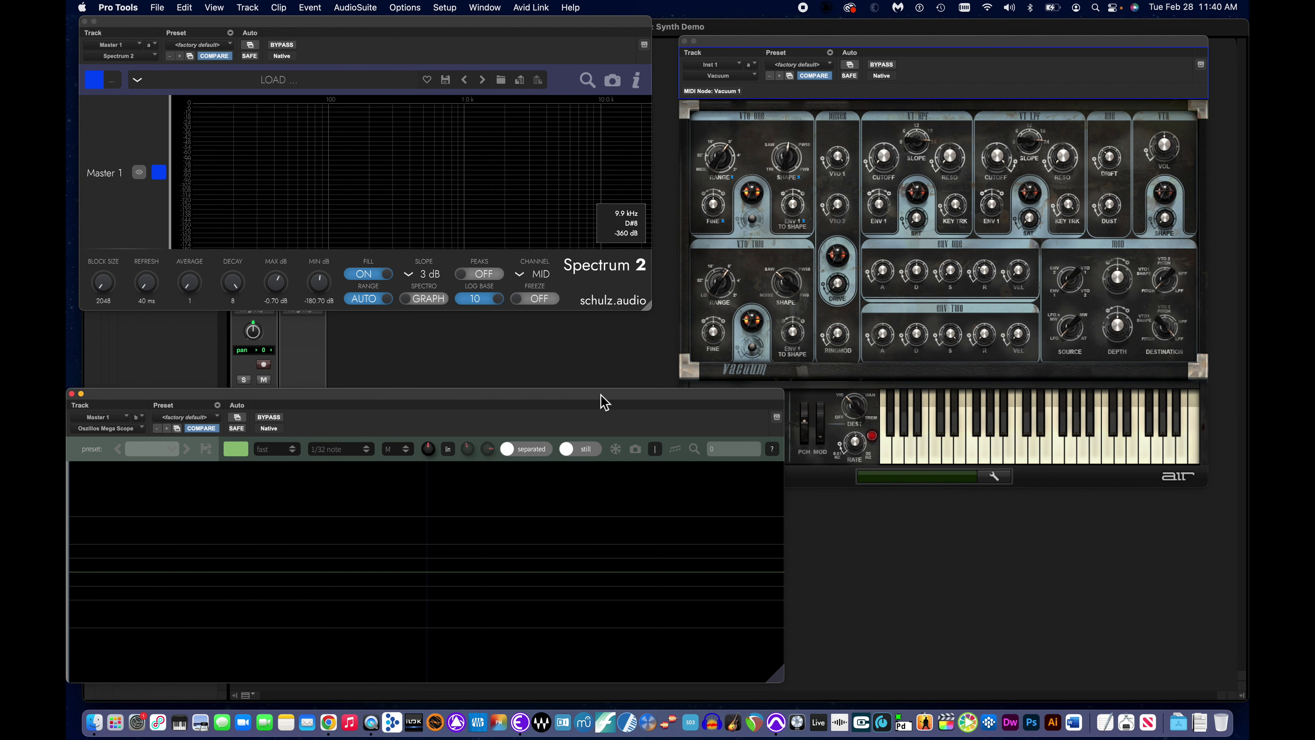
drag(771, 48, 804, 33)
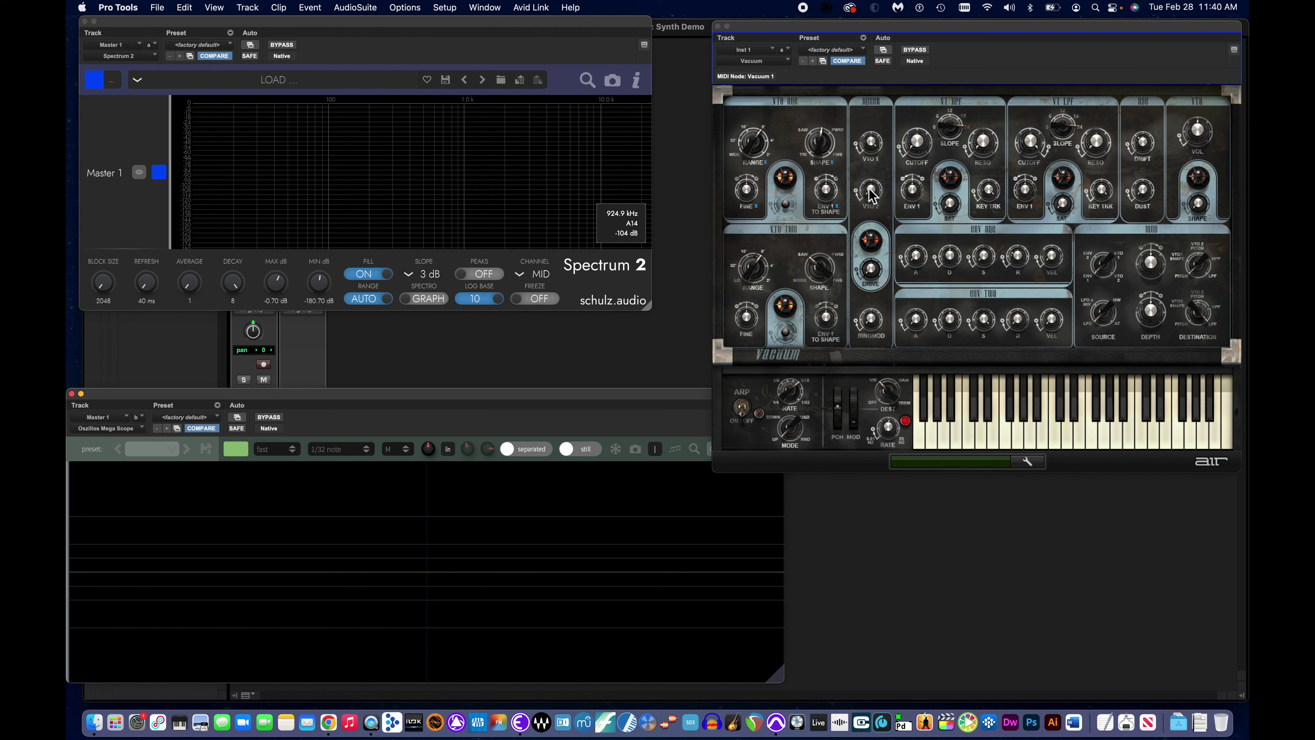
Reload Vacuum's factory default preset and set the second oscillator's mix level to 0 %.
drag(874, 192, 875, 199)
click(834, 50)
scroll(844, 56, down, 2)
click(848, 53)
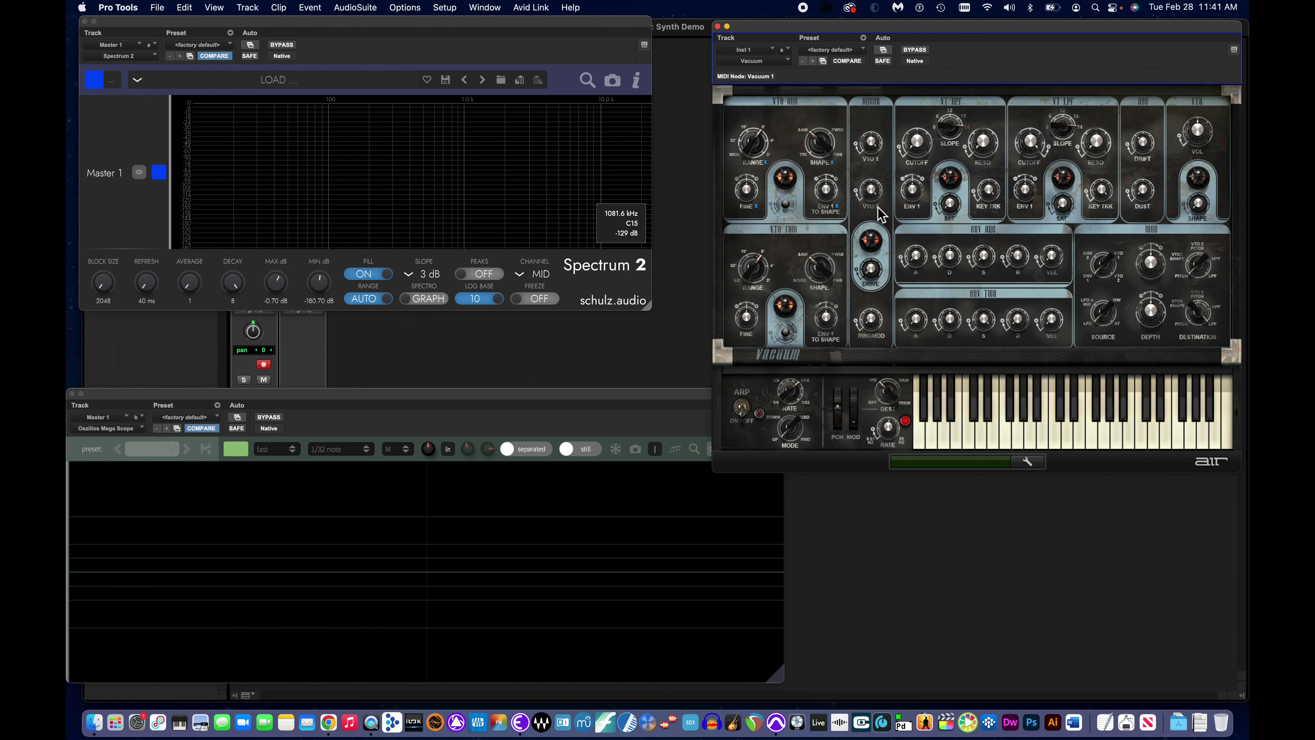
drag(874, 196, 872, 342)
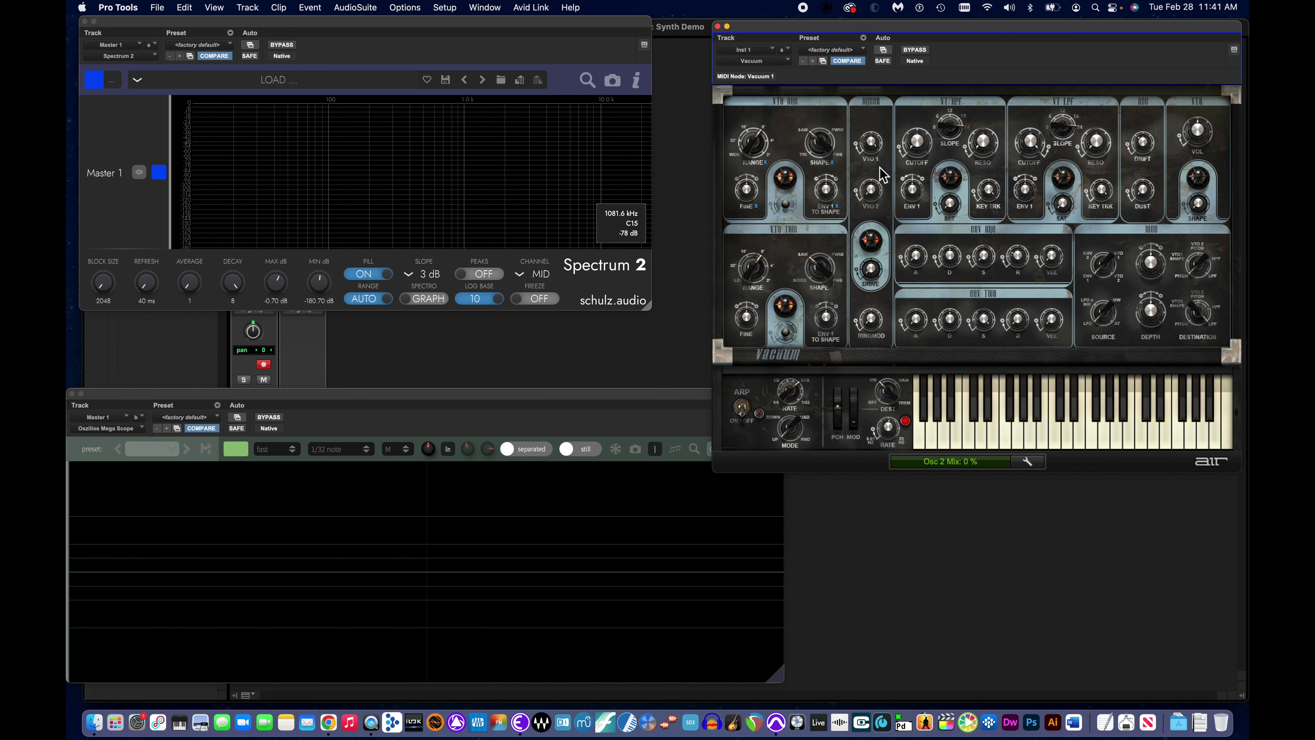
Sweep the first oscillator's Shape back and forth through its waveforms while comparing the waveform and spectrum displays.
mouse_move(831, 149)
mouse_down()
mouse_move(797, 147)
mouse_move(843, 139)
mouse_move(817, 128)
mouse_up()
drag(816, 145, 826, 251)
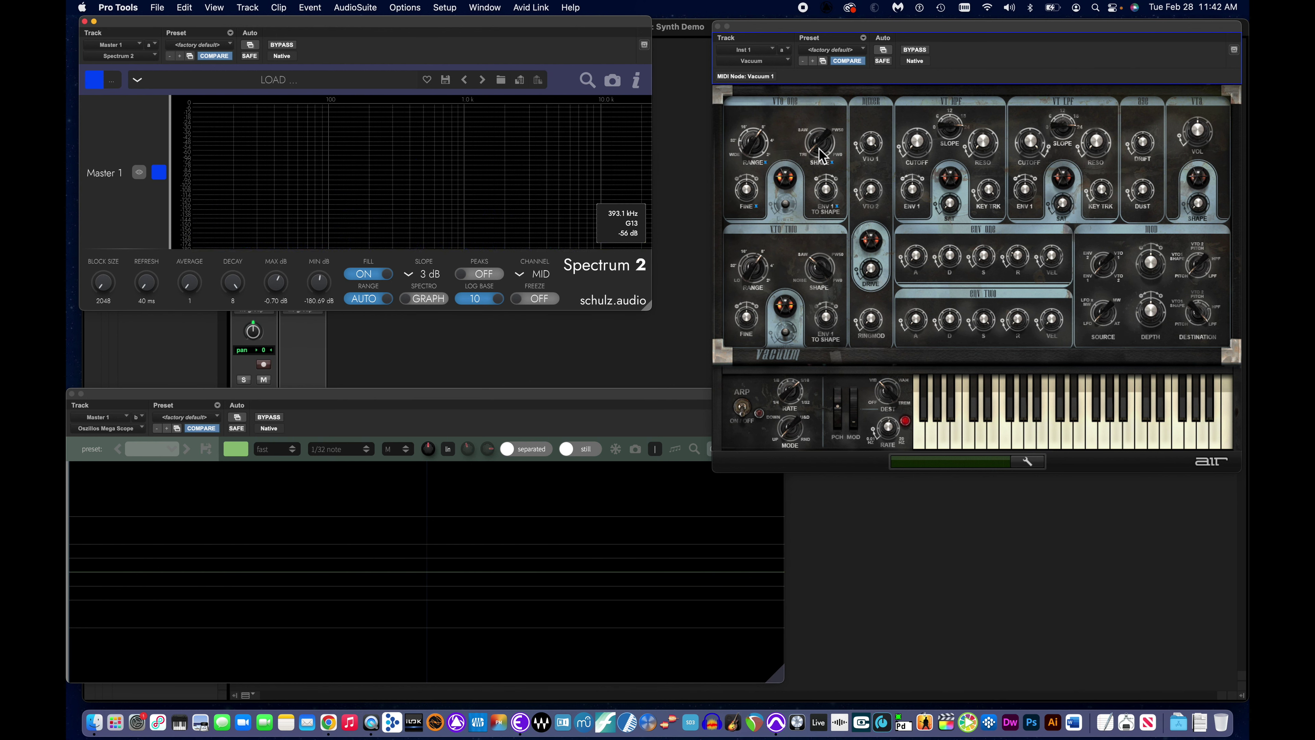
drag(821, 155, 816, 73)
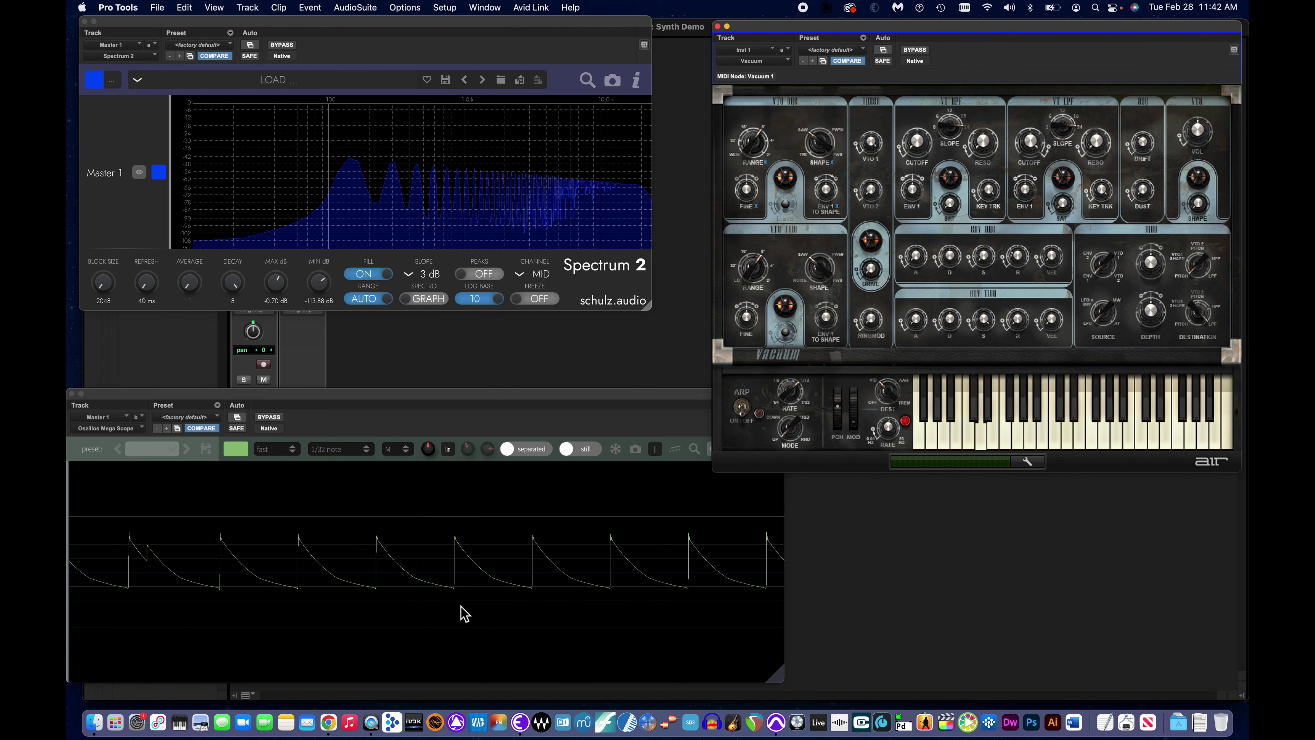
mouse_move(405, 176)
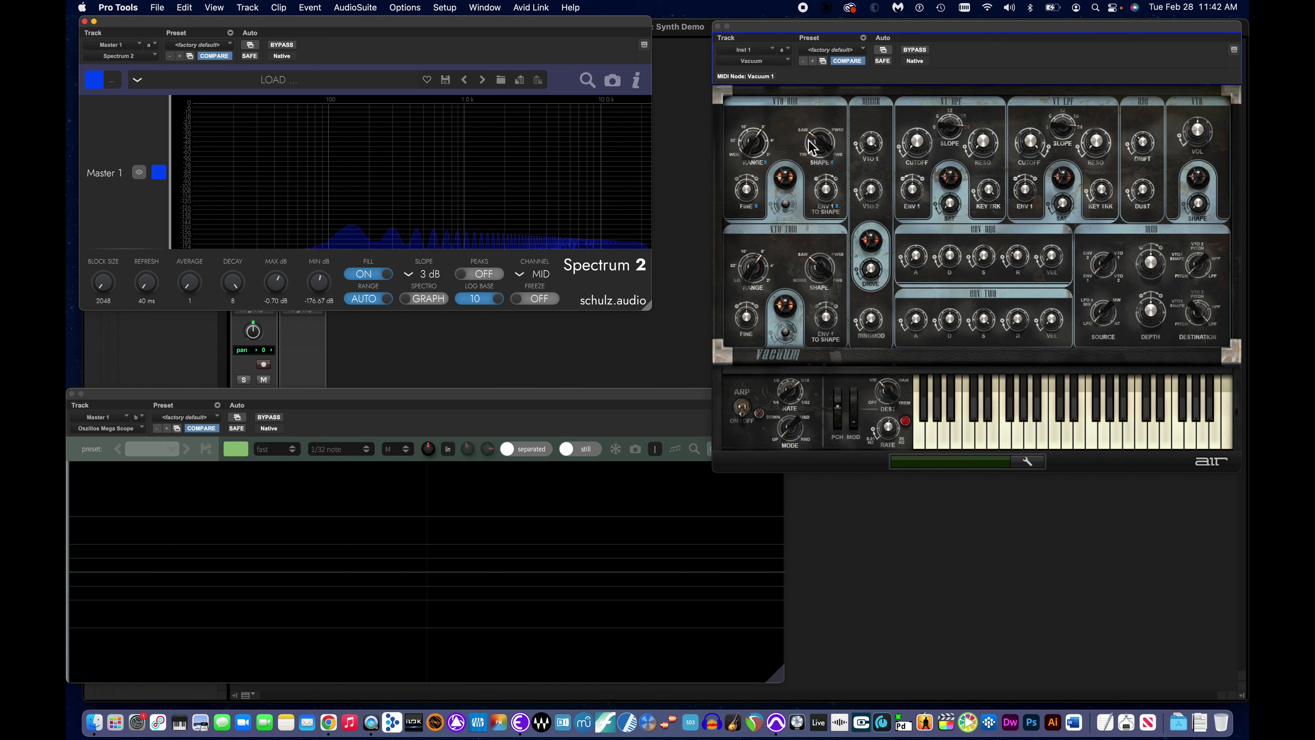
mouse_move(822, 148)
mouse_move(822, 148)
mouse_down()
mouse_move(853, 8)
mouse_move(846, 150)
mouse_up()
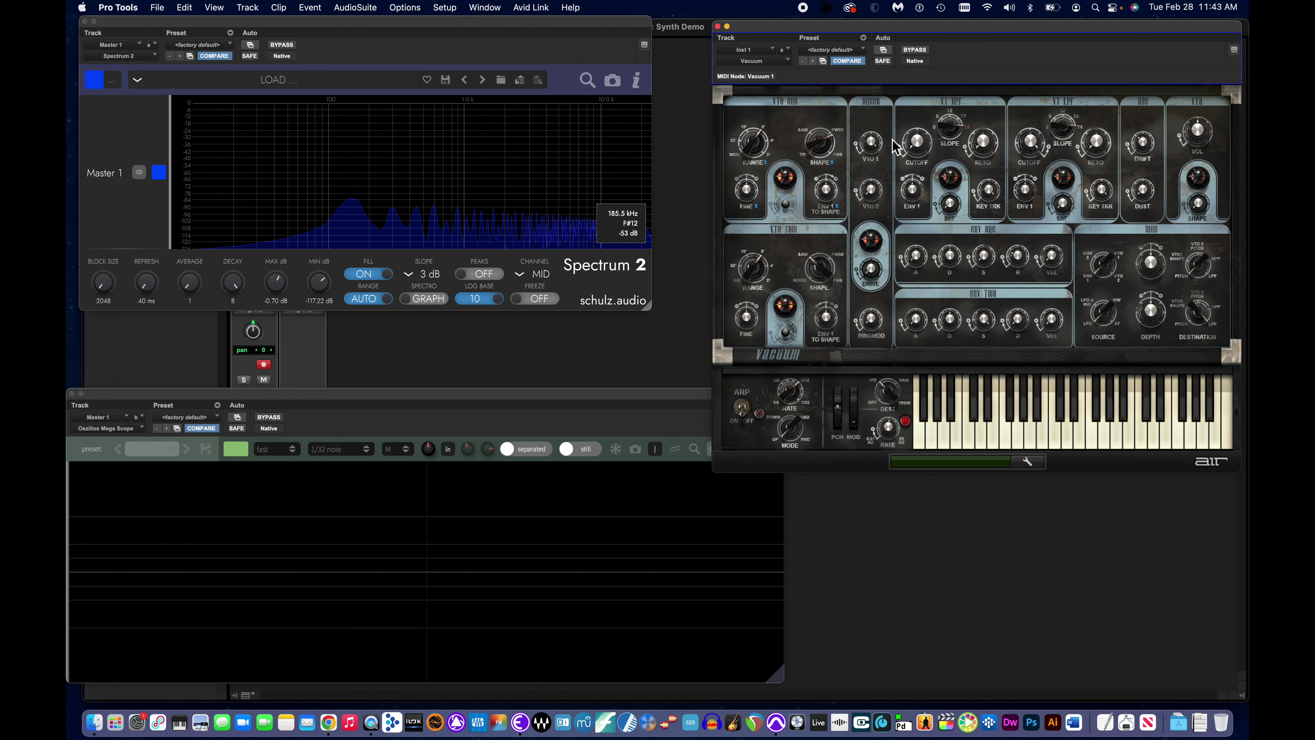
mouse_move(822, 147)
mouse_down()
mouse_move(858, 199)
mouse_move(823, 171)
mouse_up()
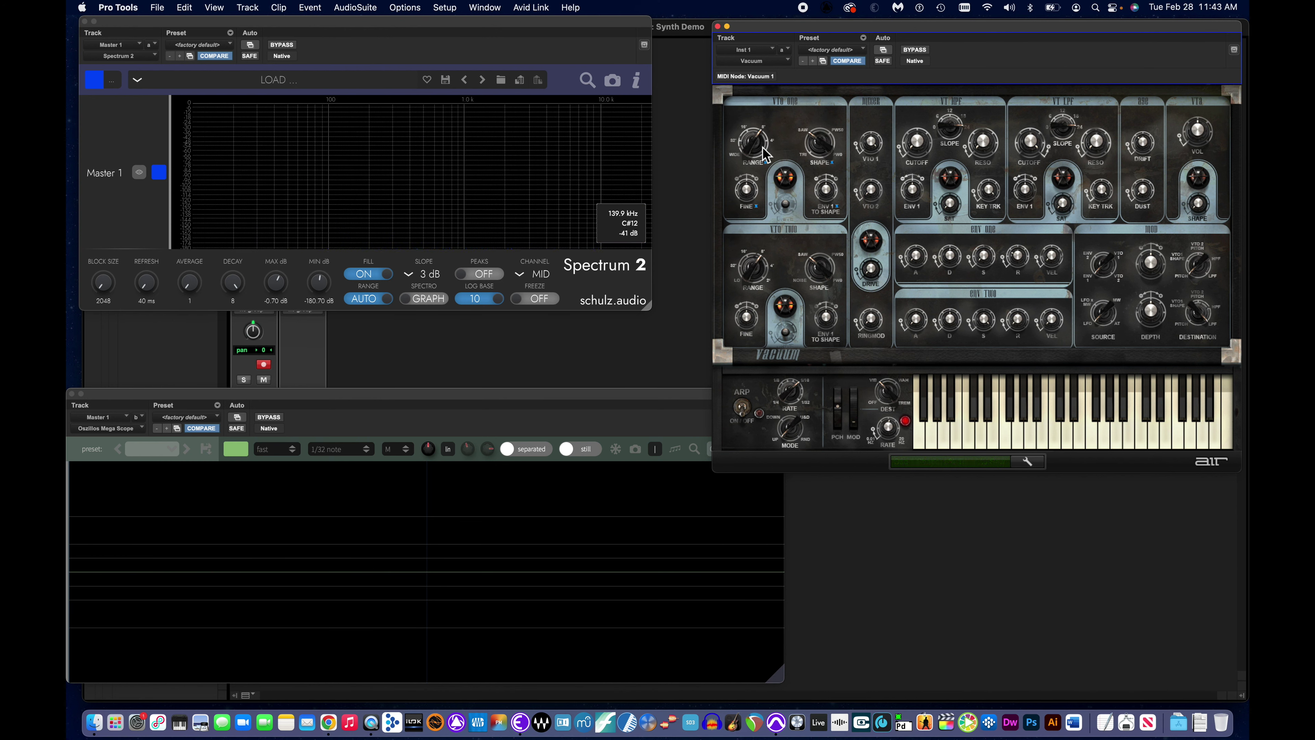
Try the first oscillator's Range at 4' and return it to 8'.
drag(773, 151, 775, 157)
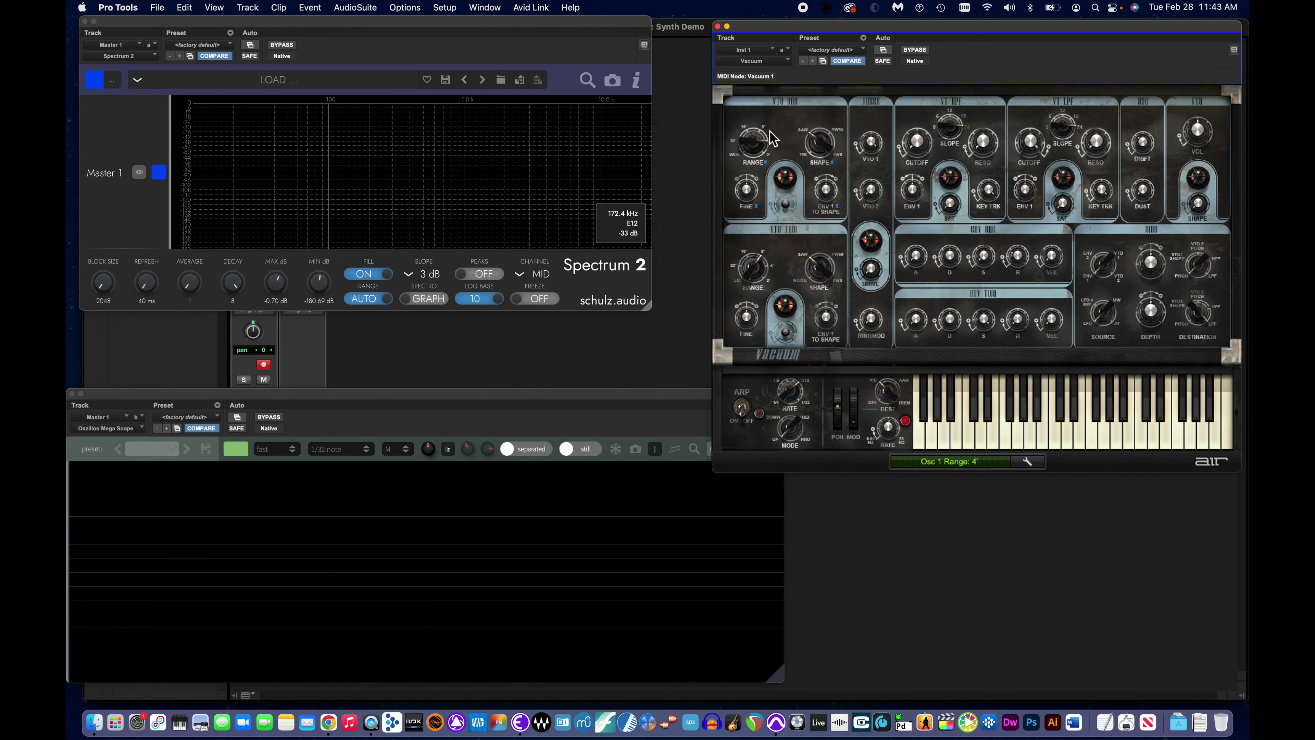
drag(749, 147, 745, 160)
drag(757, 150, 758, 139)
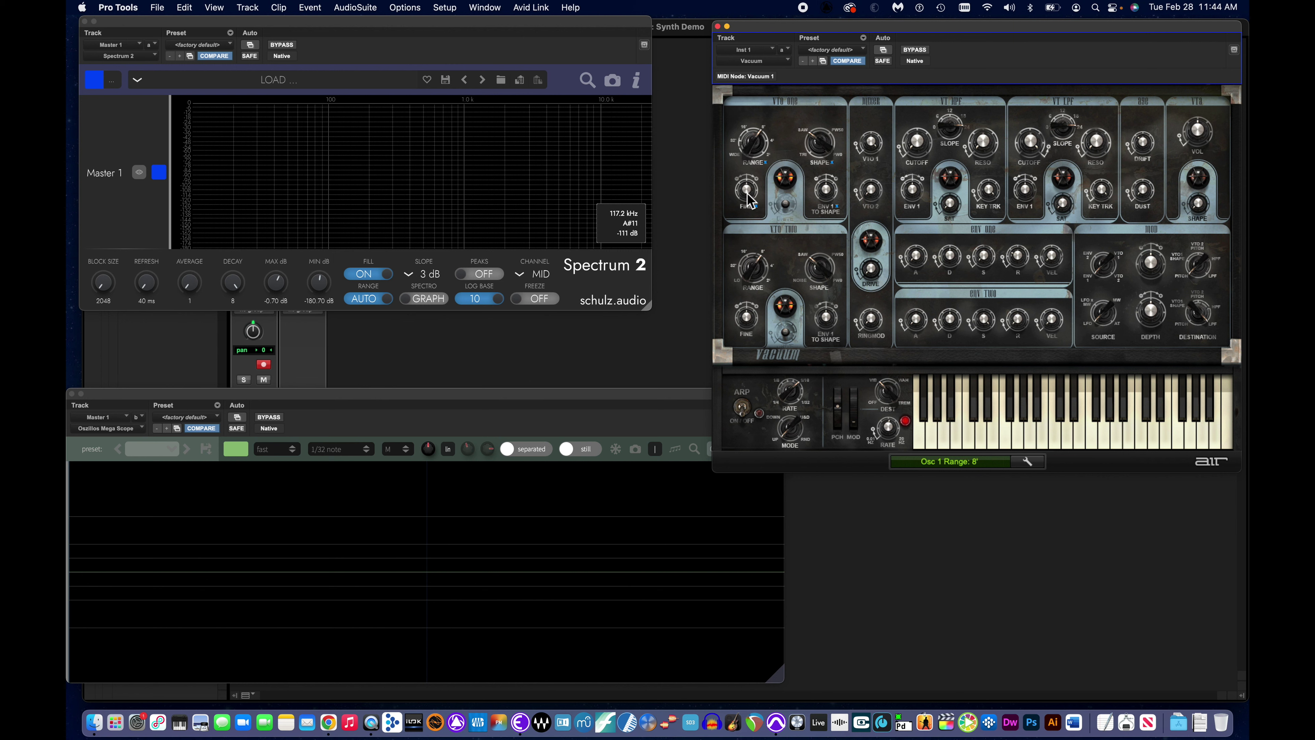
Try detuning the first oscillator by about +3.43 semitones and reset its Fine tuning.
mouse_move(749, 200)
mouse_down()
mouse_move(750, 186)
mouse_move(754, 198)
mouse_up()
drag(750, 194, 744, 228)
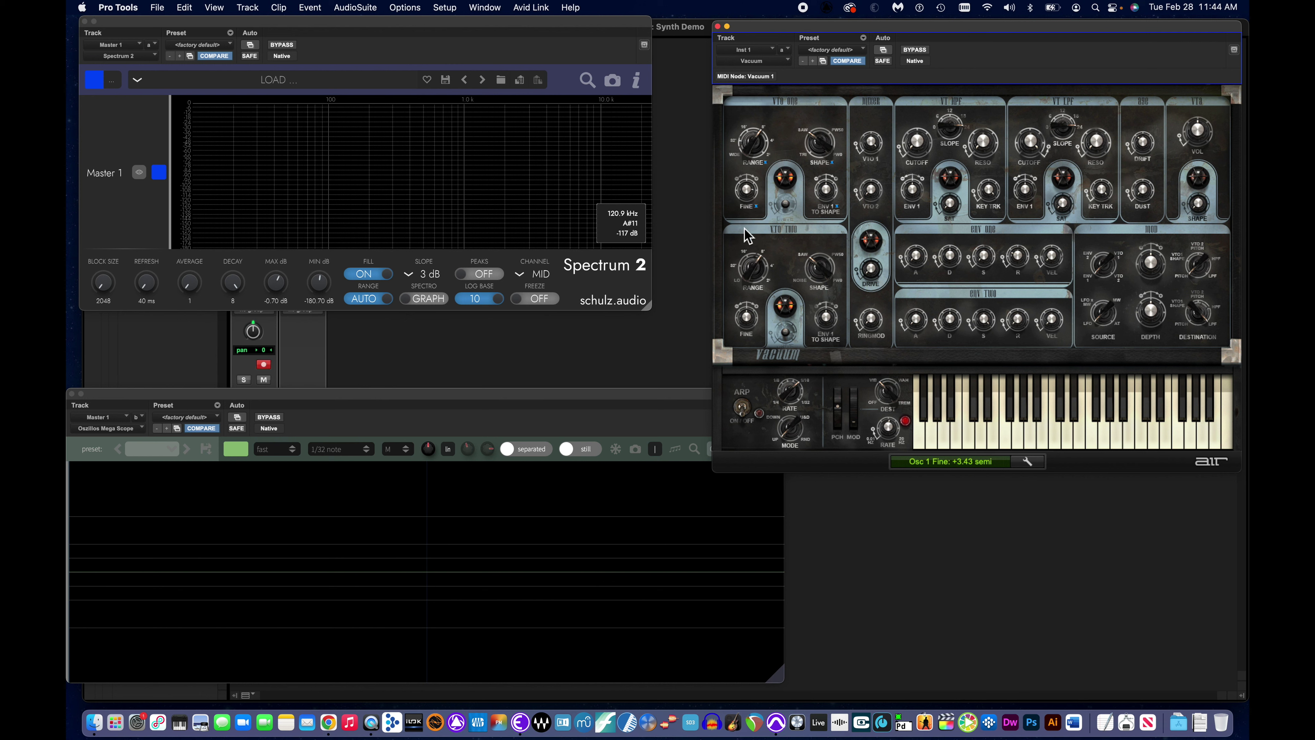
alt+click(752, 195)
Set the first oscillator's Range to 16', sweep its Fine tuning across the range, and reset Fine to 0.00 semitones.
drag(759, 149, 744, 149)
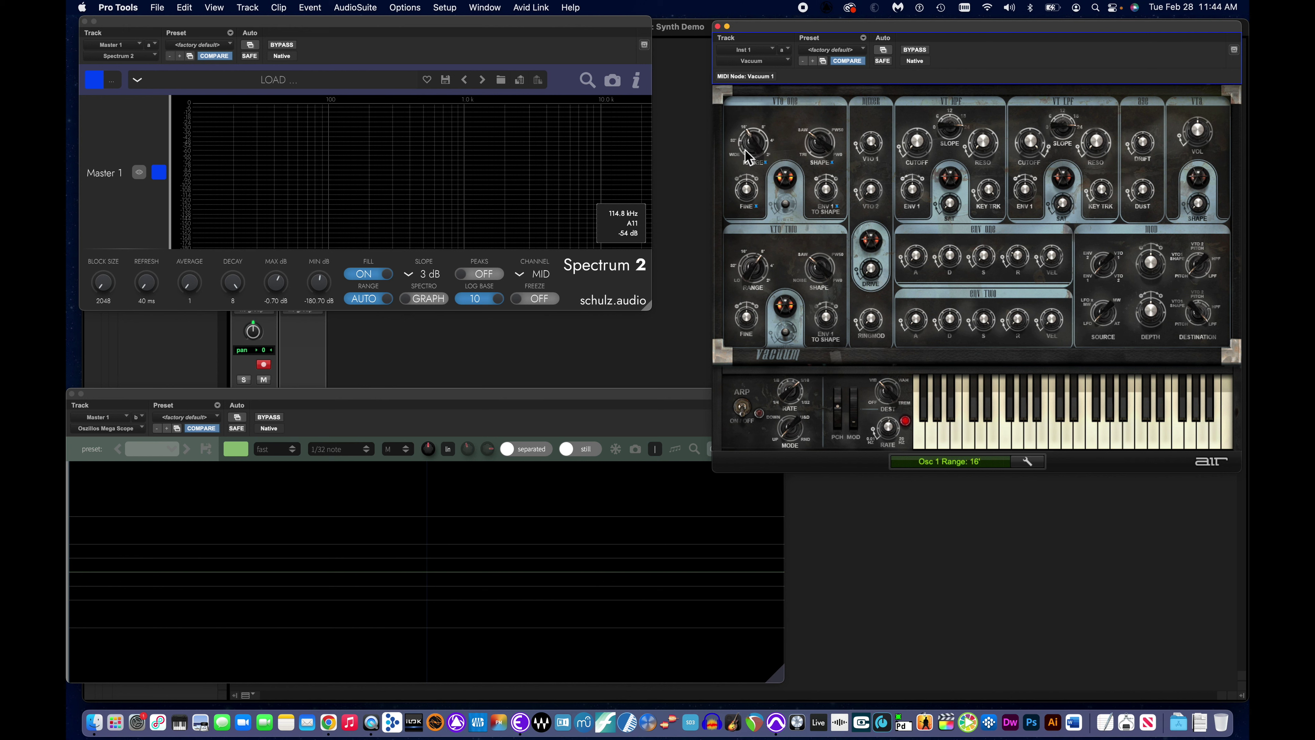
click(750, 194)
drag(749, 195, 782, 228)
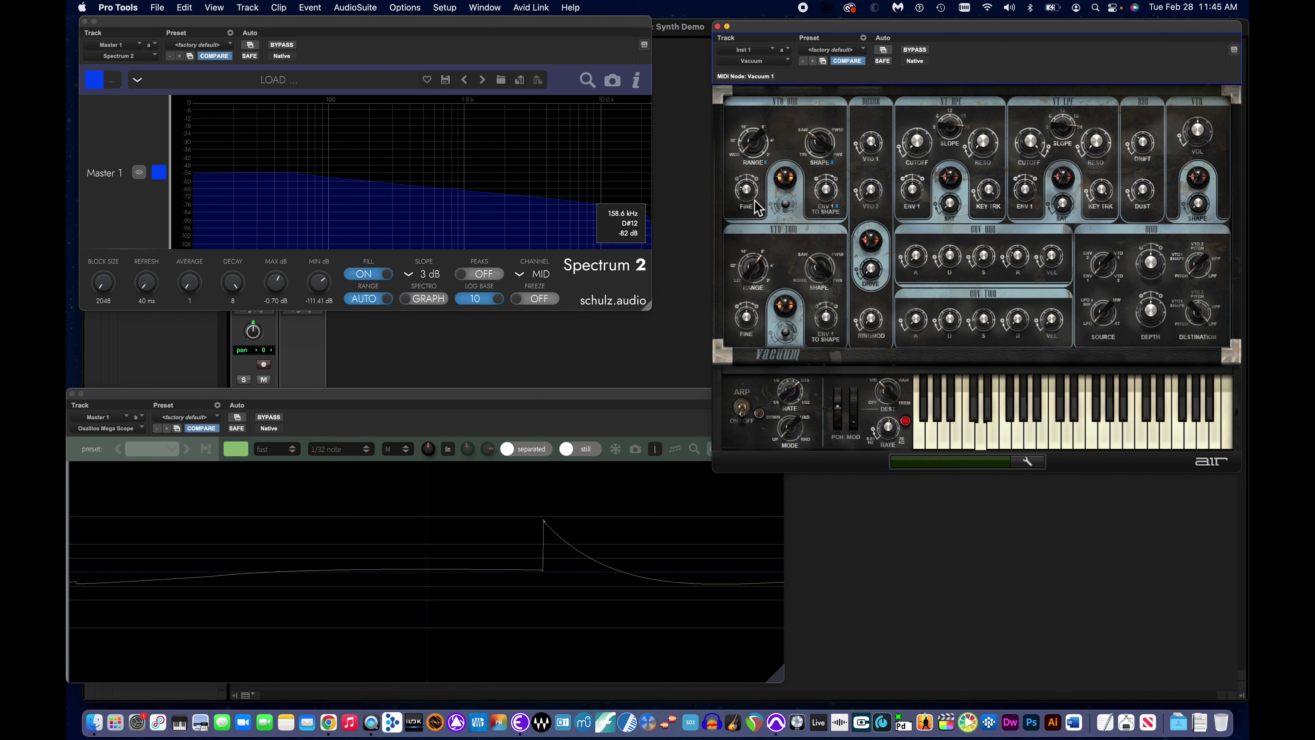
drag(743, 194, 755, 129)
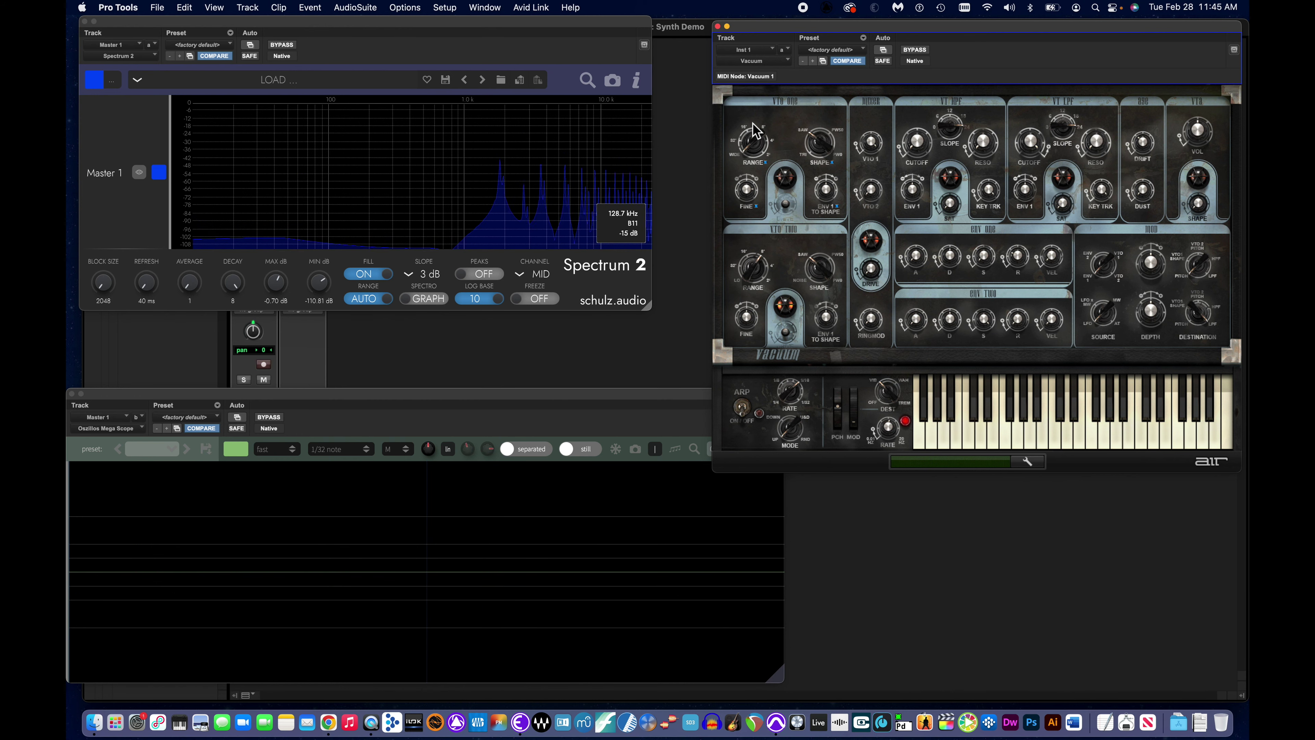
click(750, 193)
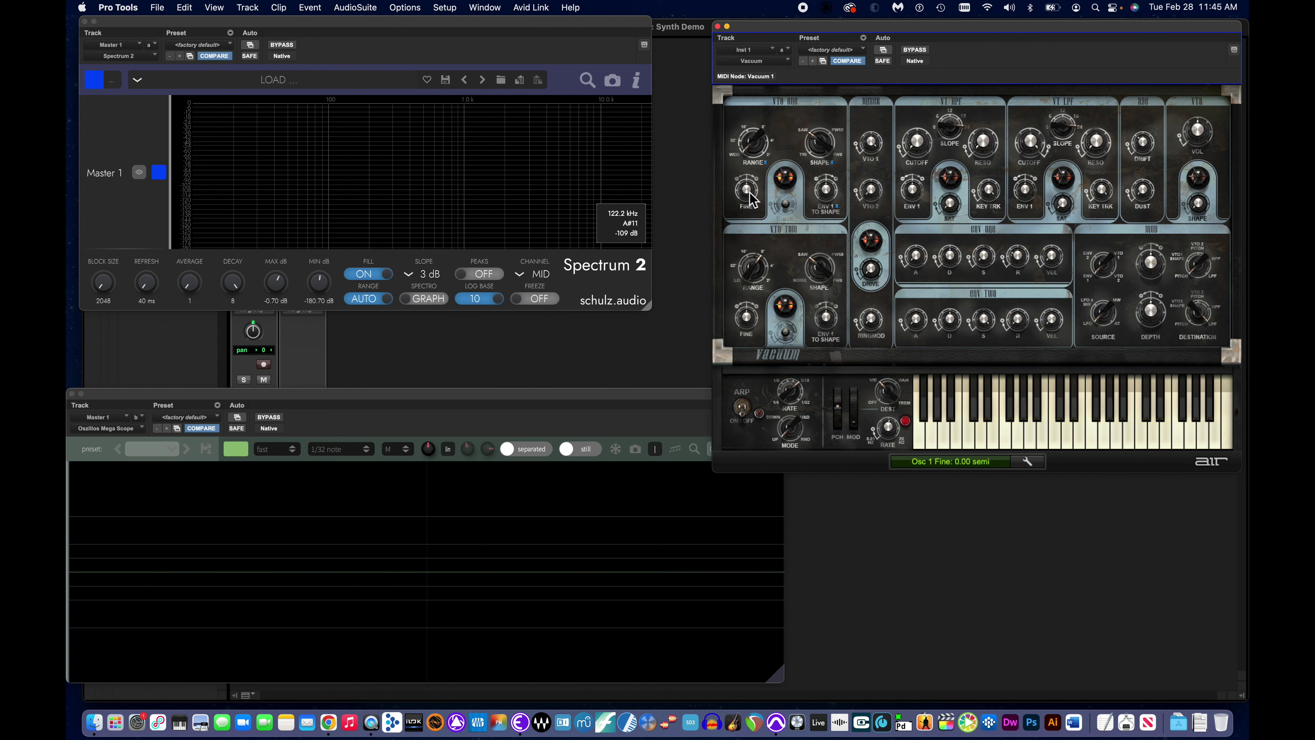
Turn the first oscillator's mix level down, bring the second oscillator's up, and set the second oscillator's Shape to Noise.
mouse_move(874, 149)
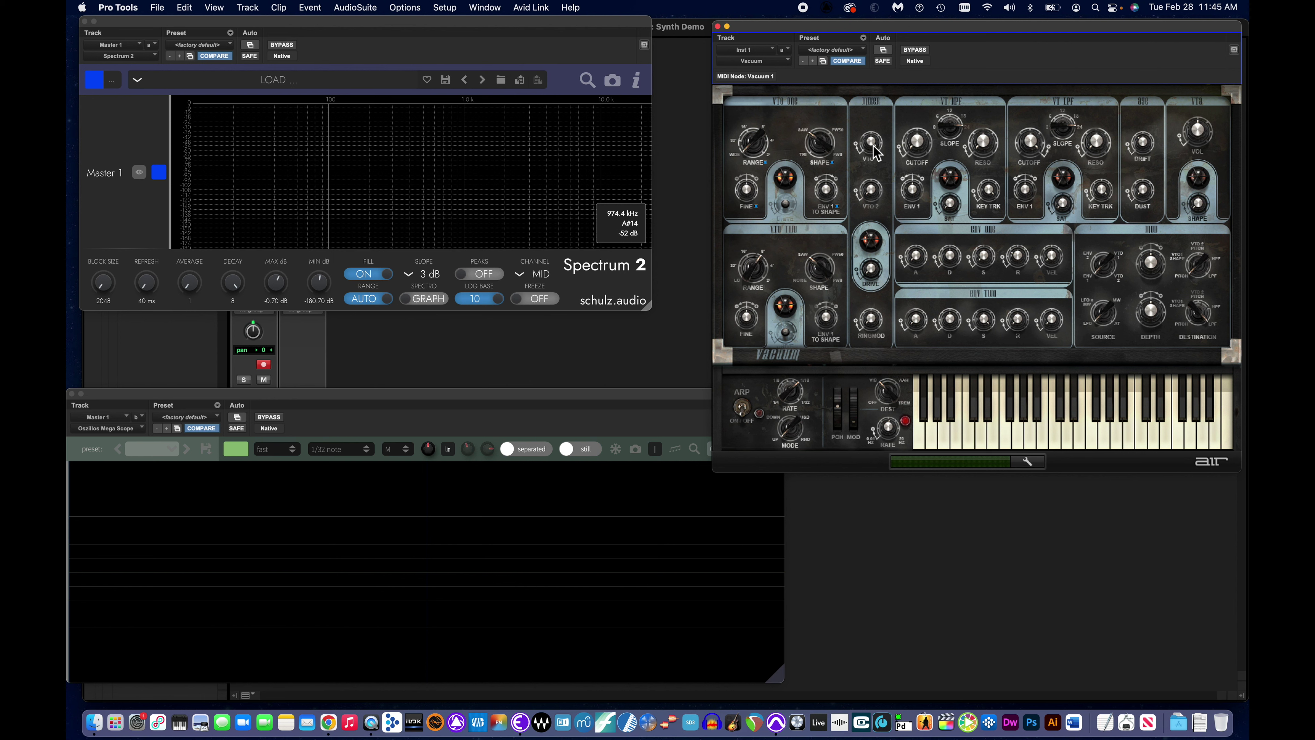
drag(873, 149, 864, 327)
drag(874, 195, 875, 95)
drag(818, 269, 808, 392)
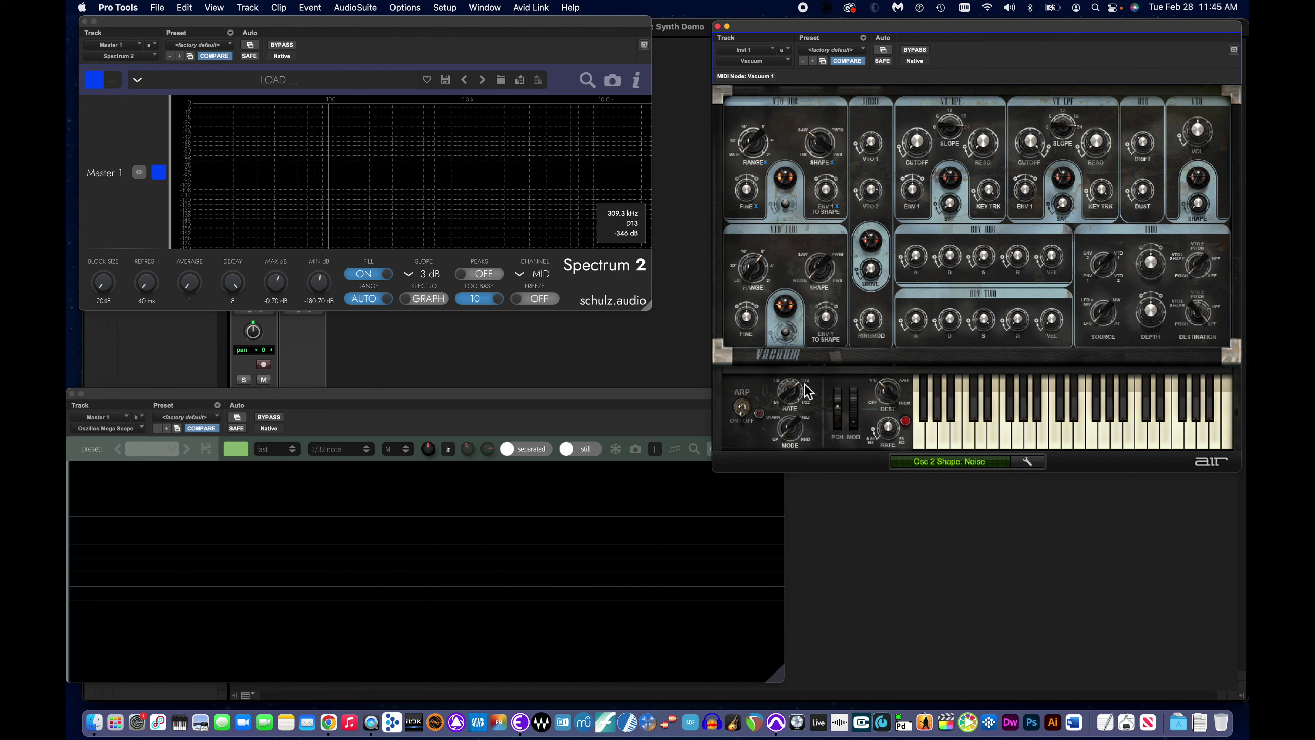
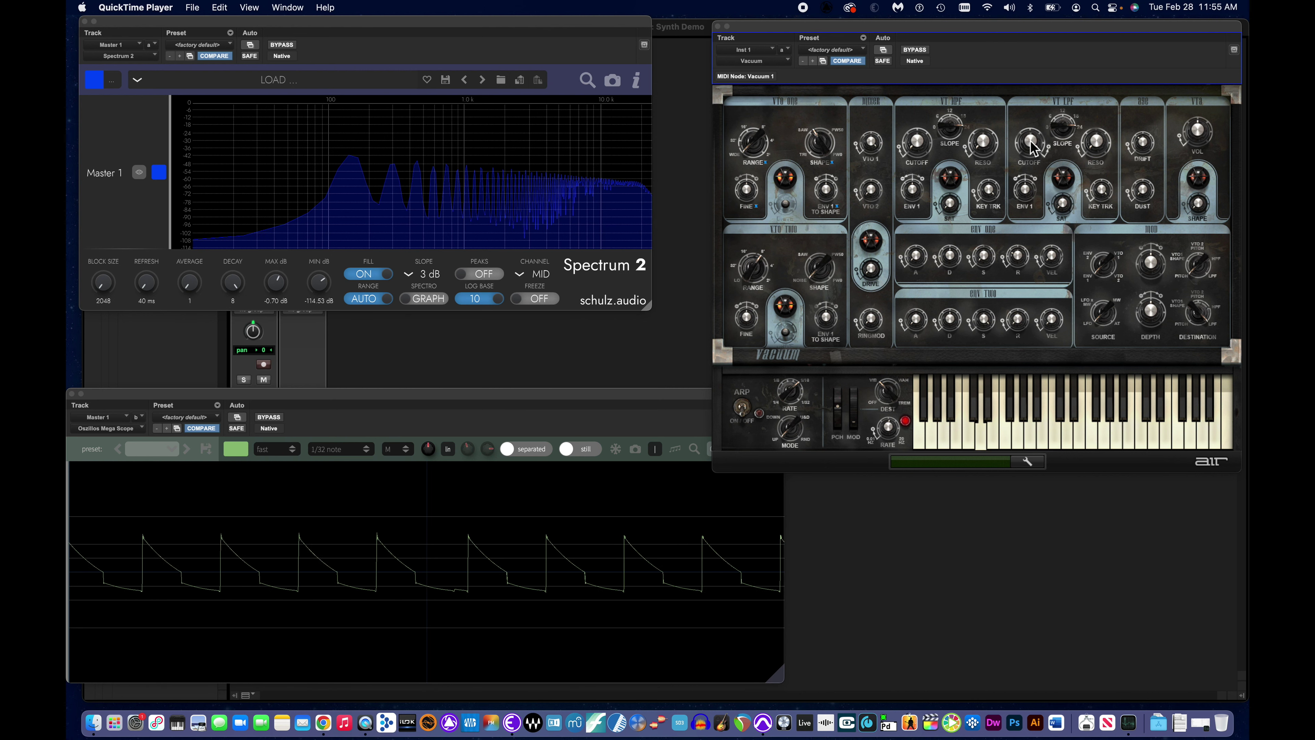
Sweep the low-pass filter cutoff down to about 48 % and open it back up.
click(1033, 150)
drag(1033, 150, 1091, 229)
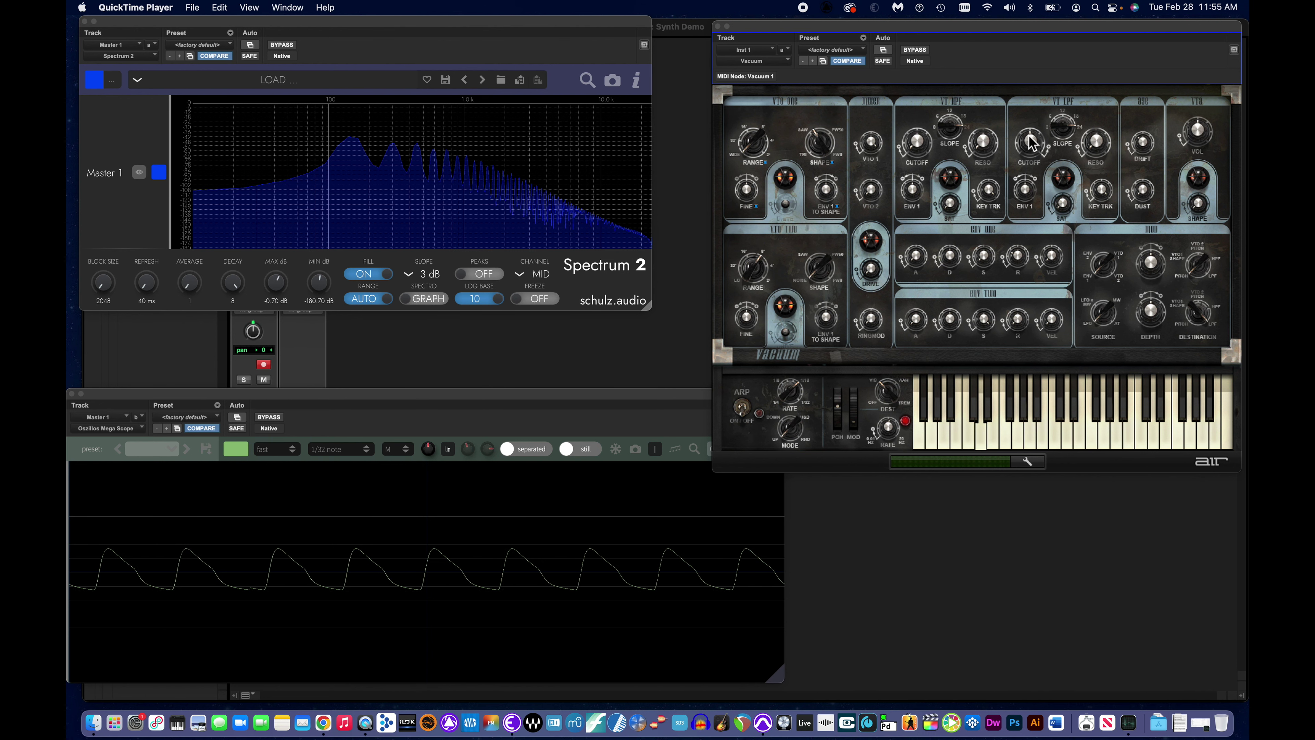
mouse_move(1032, 149)
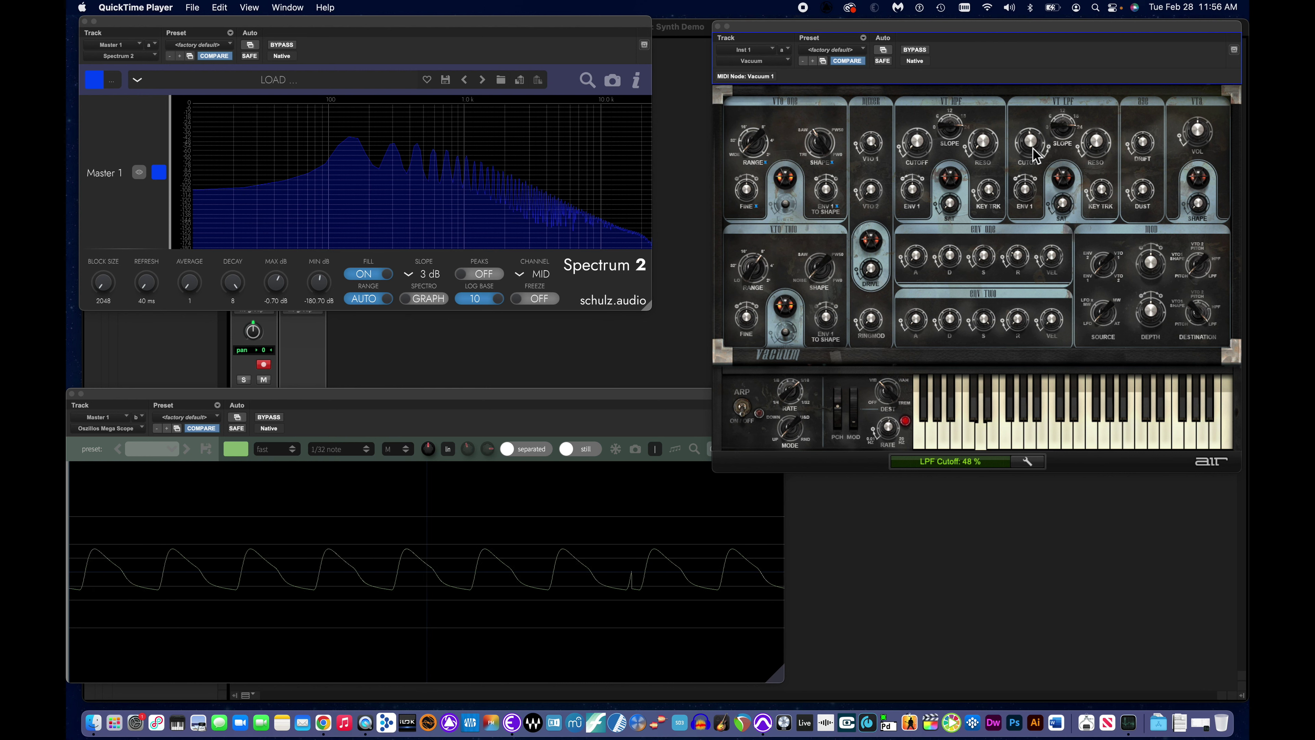
drag(1033, 148, 1061, 82)
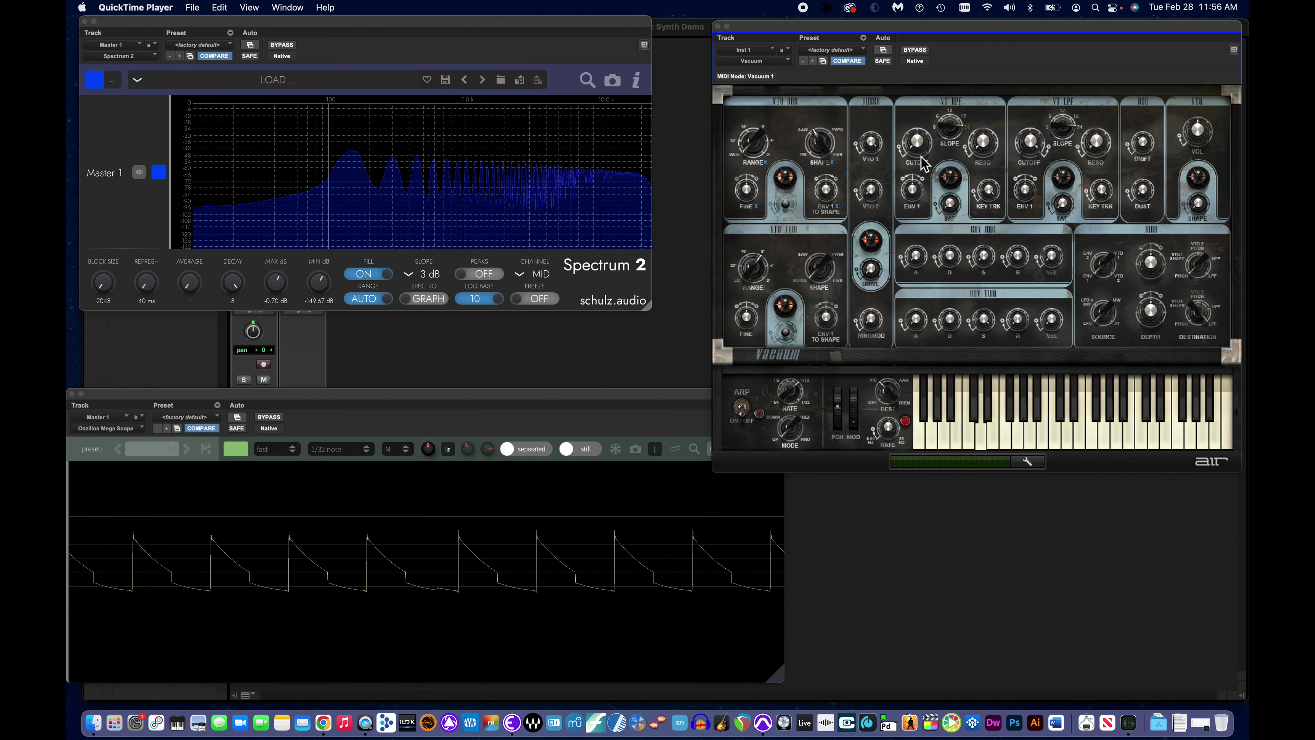
Set the high-pass cutoff to about 29 % and the low-pass cutoff to about 63 %, and raise the high-pass cutoff further.
mouse_move(921, 157)
mouse_down()
mouse_move(930, 21)
mouse_move(933, 160)
mouse_move(917, 147)
mouse_up()
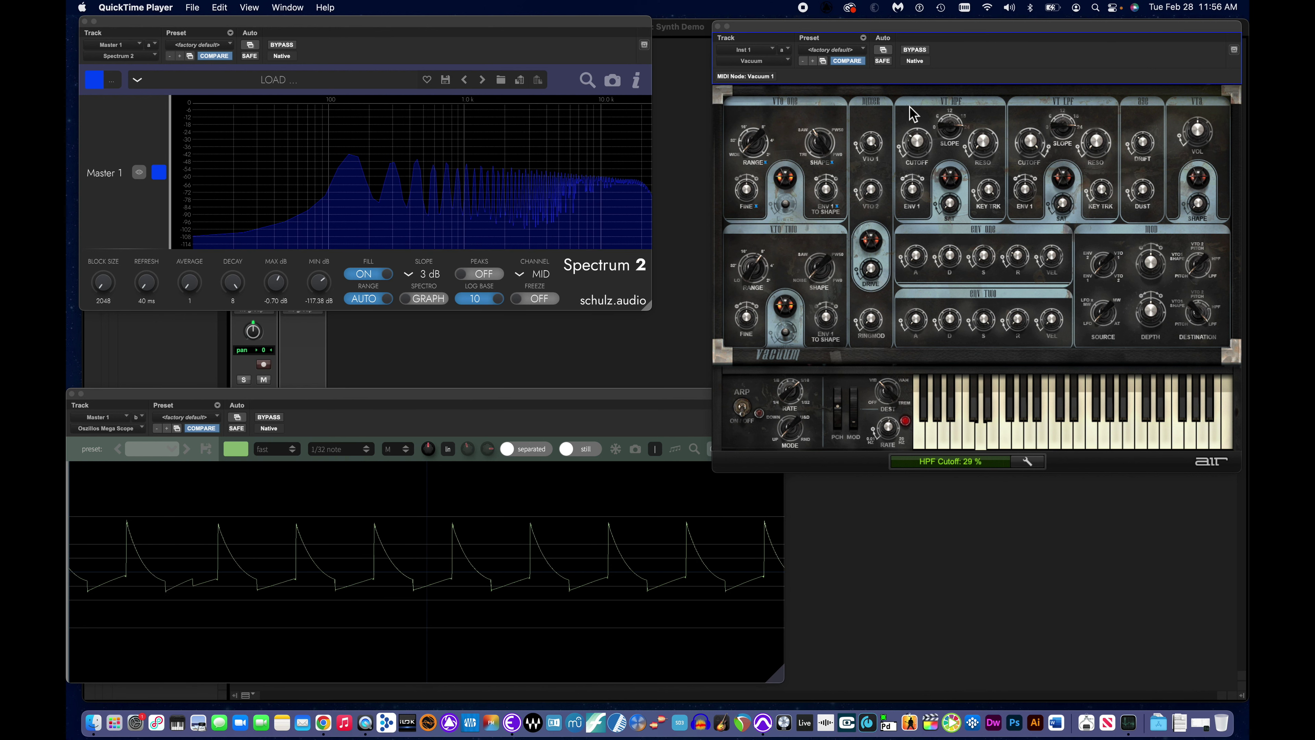
click(1031, 146)
drag(1031, 147, 1045, 187)
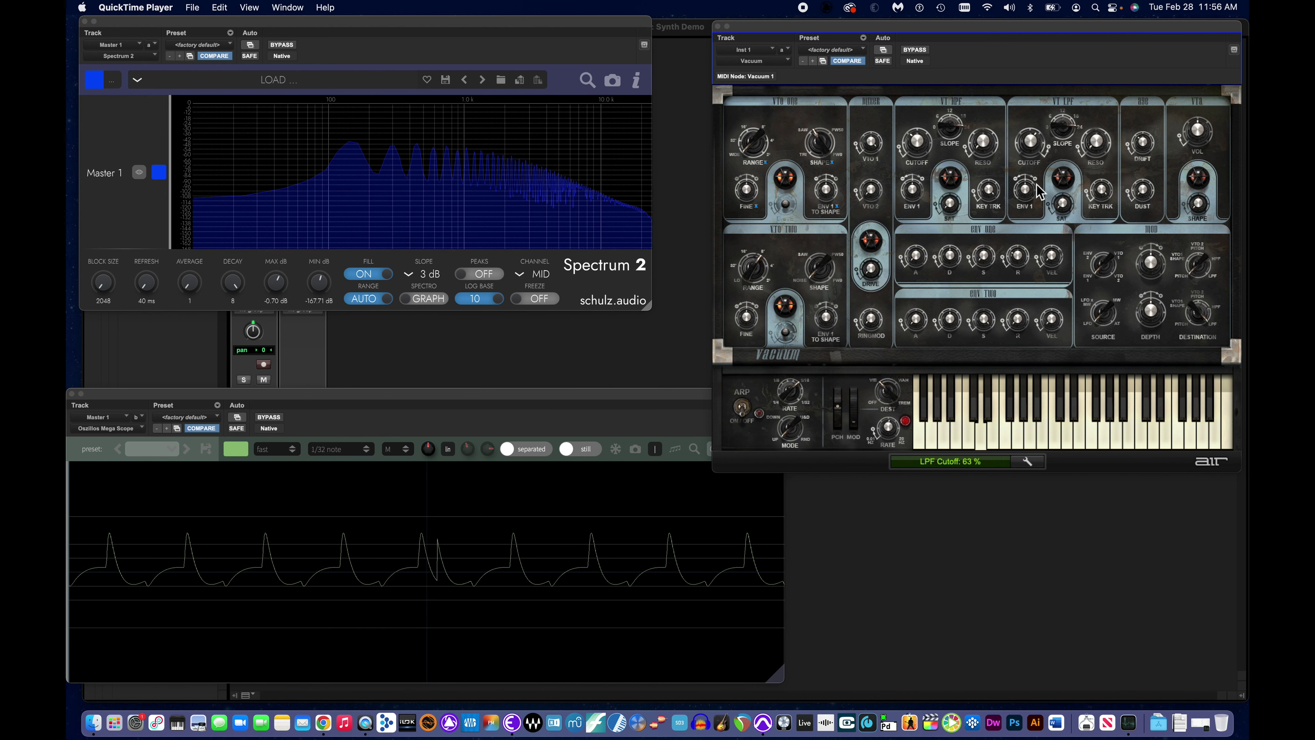
click(916, 146)
drag(916, 146, 916, 124)
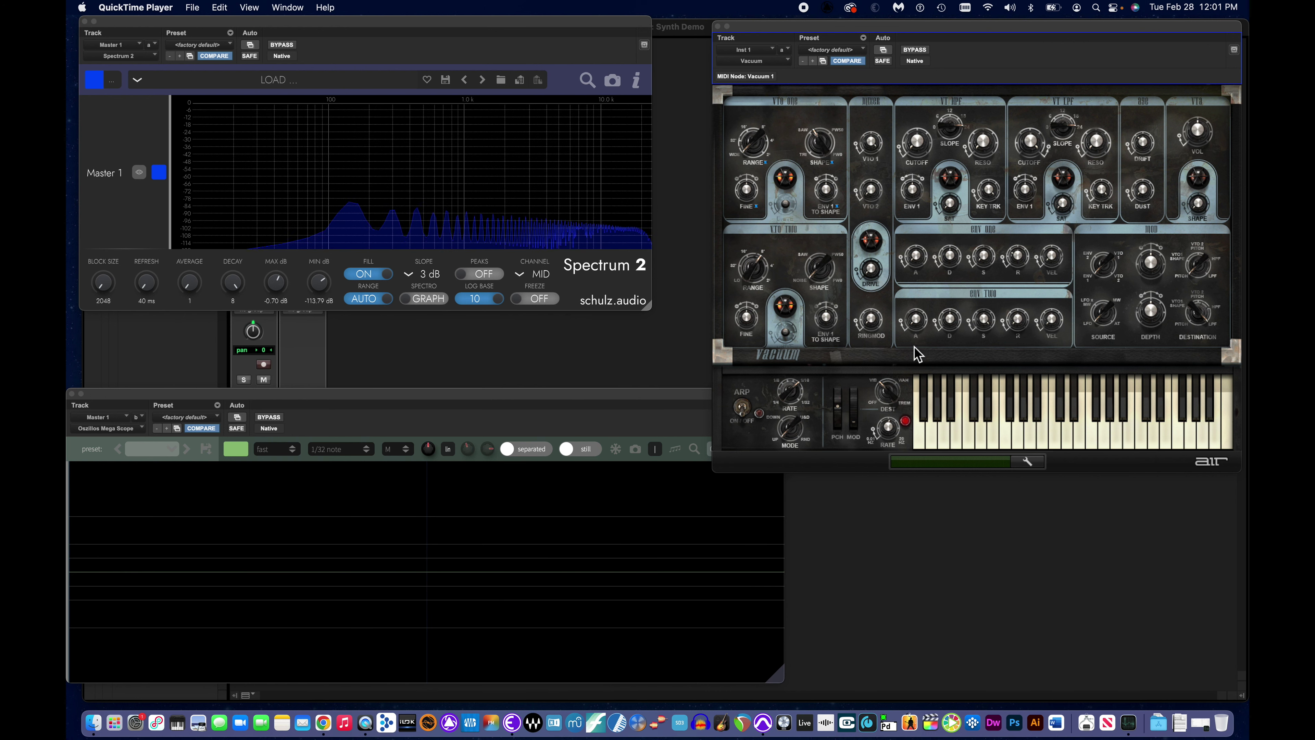
Vary the Attack time of Env Two between short and long values, ending at about 8.70 ms.
mouse_move(916, 322)
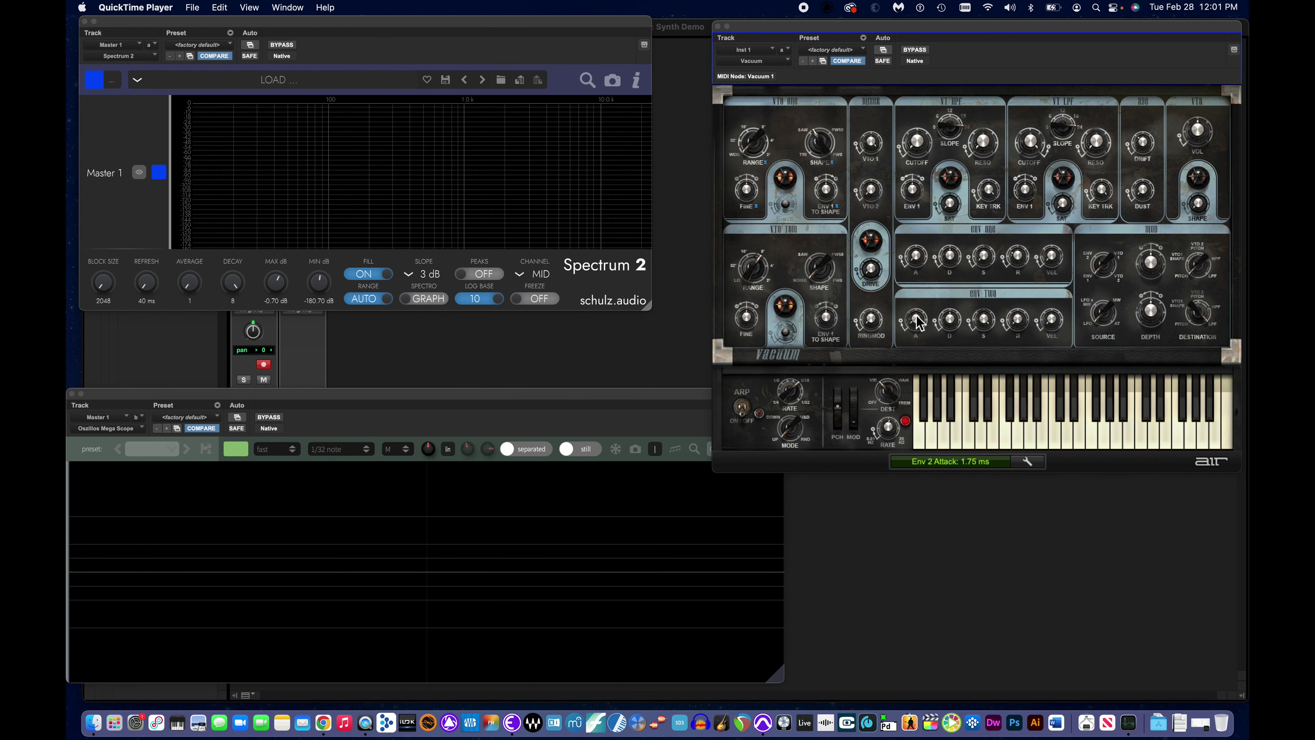
drag(915, 303, 918, 260)
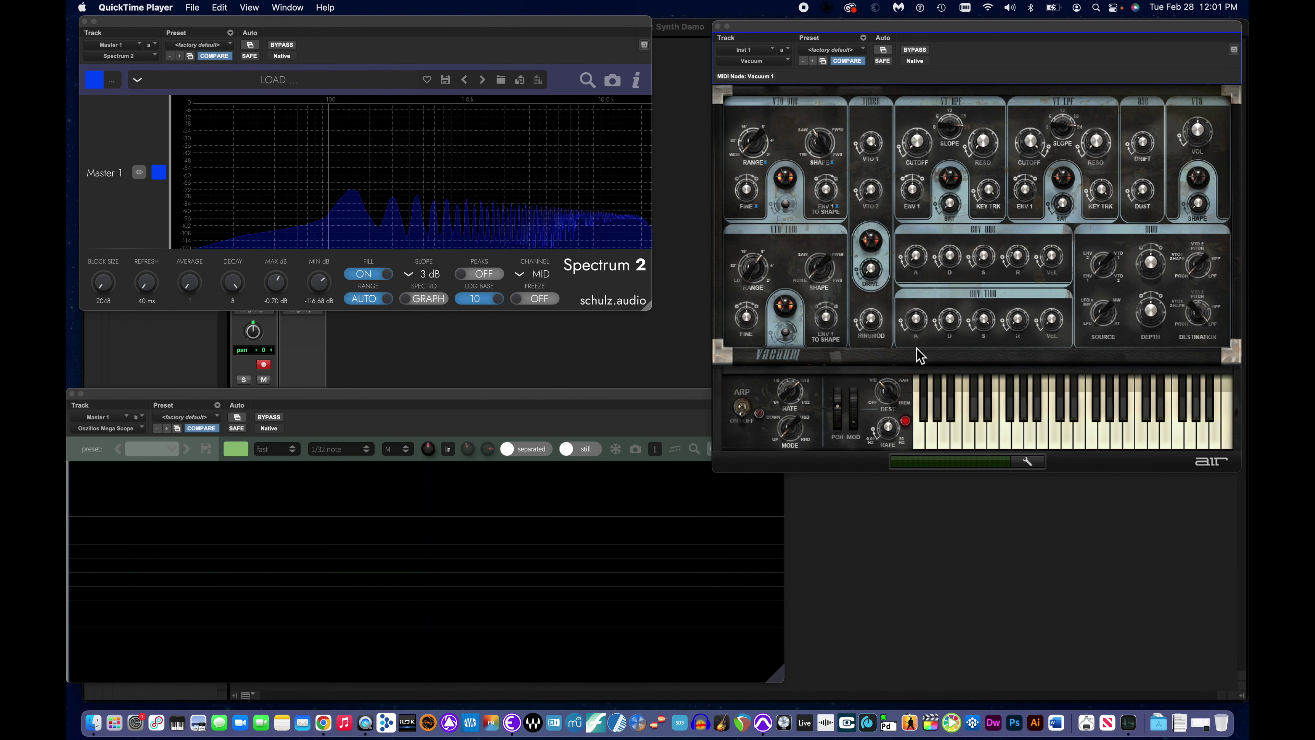
drag(917, 340, 939, 420)
click(939, 420)
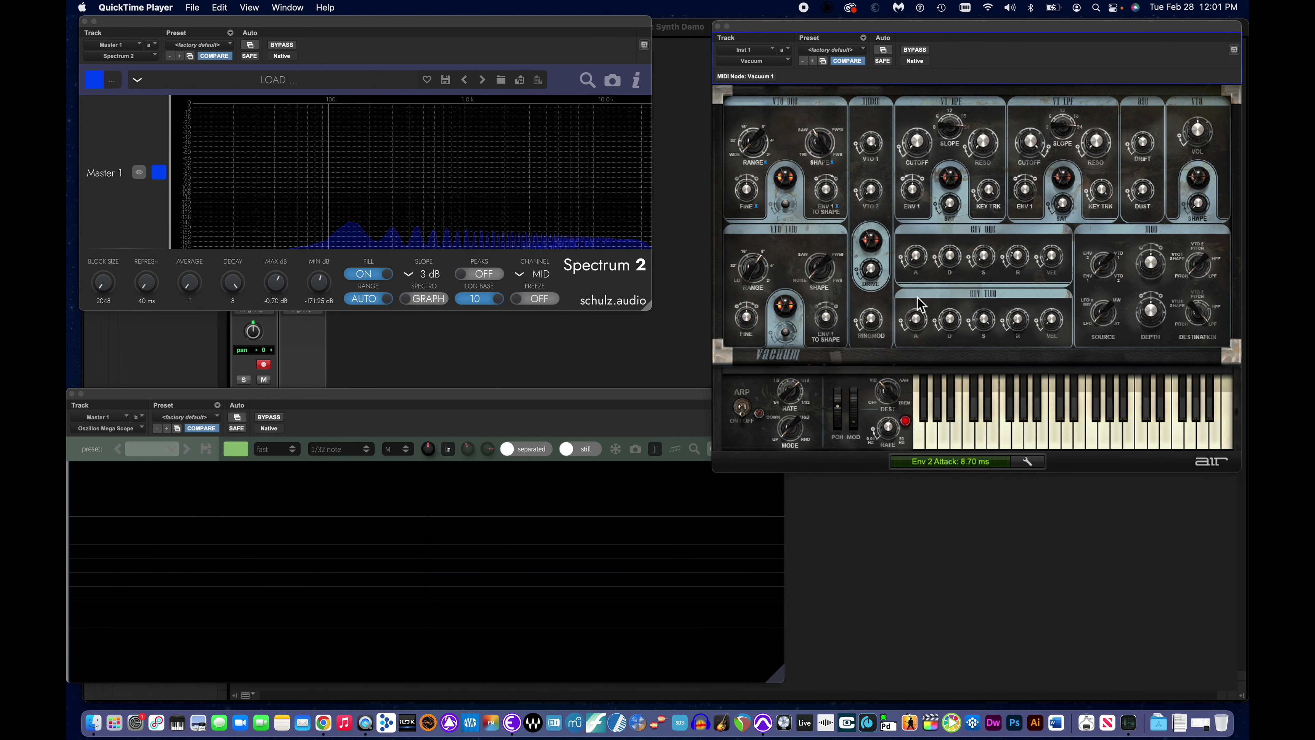
Lengthen Env Two's Attack to about 1.01 s, readjust it, and vary its Sustain level.
drag(918, 328, 929, 230)
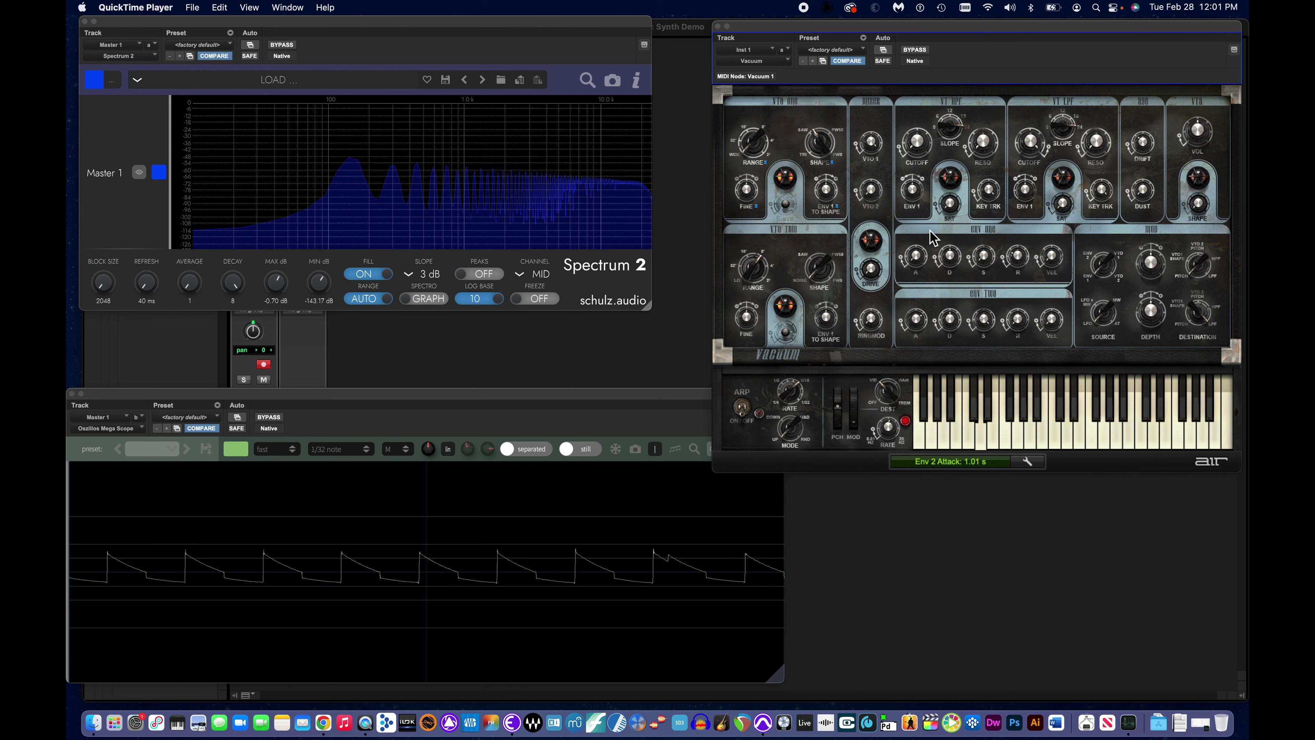
drag(926, 316, 913, 280)
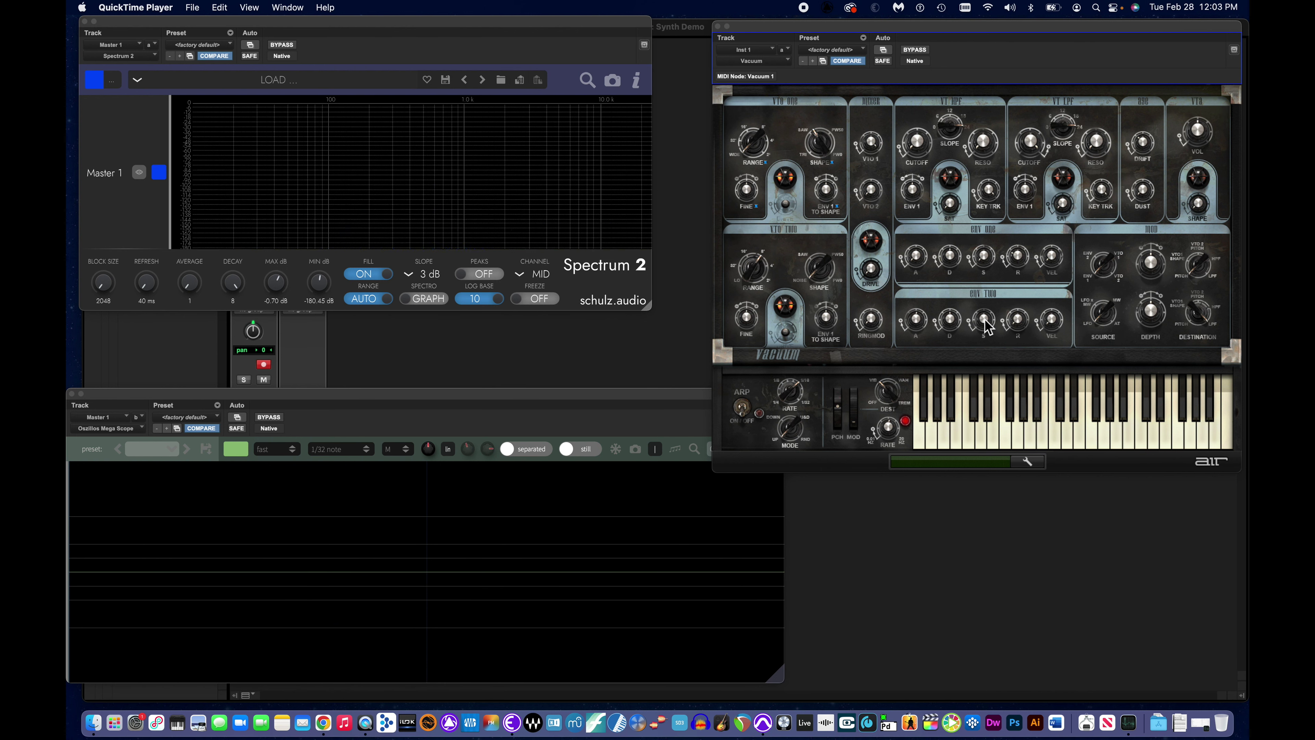
drag(984, 319, 1007, 374)
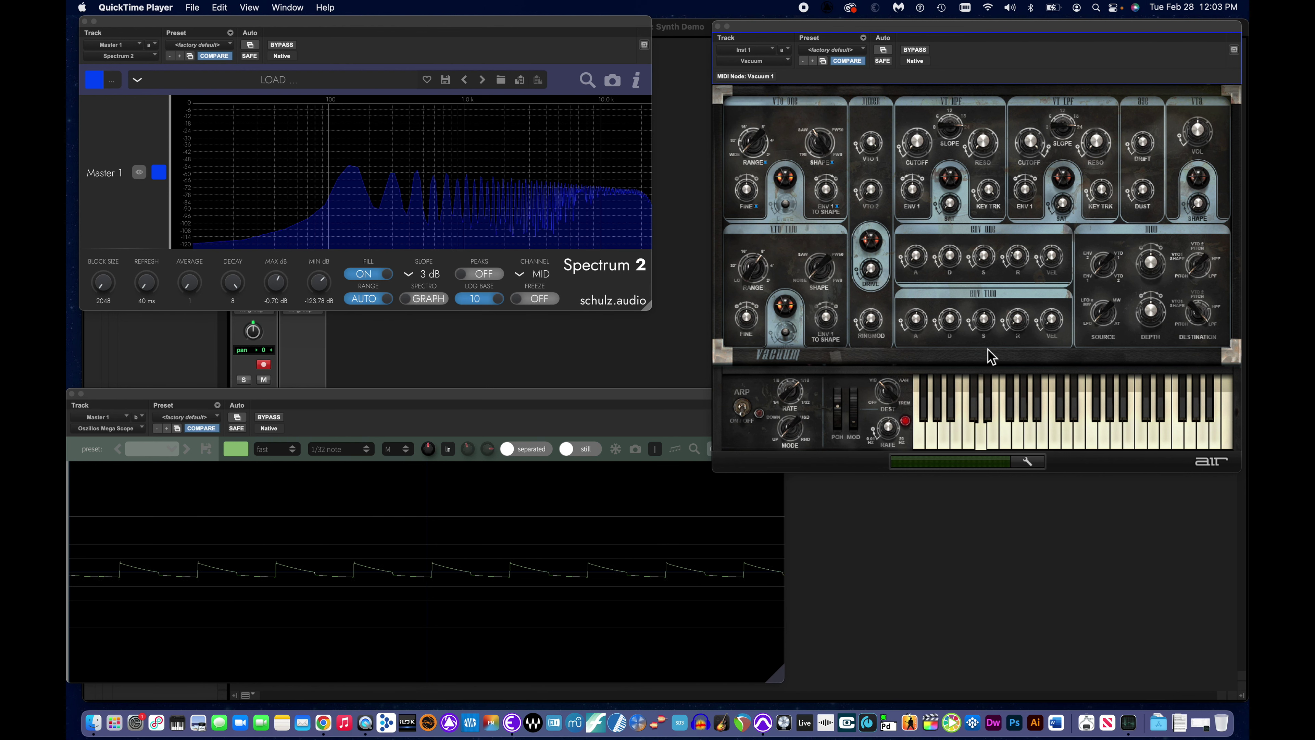
click(980, 326)
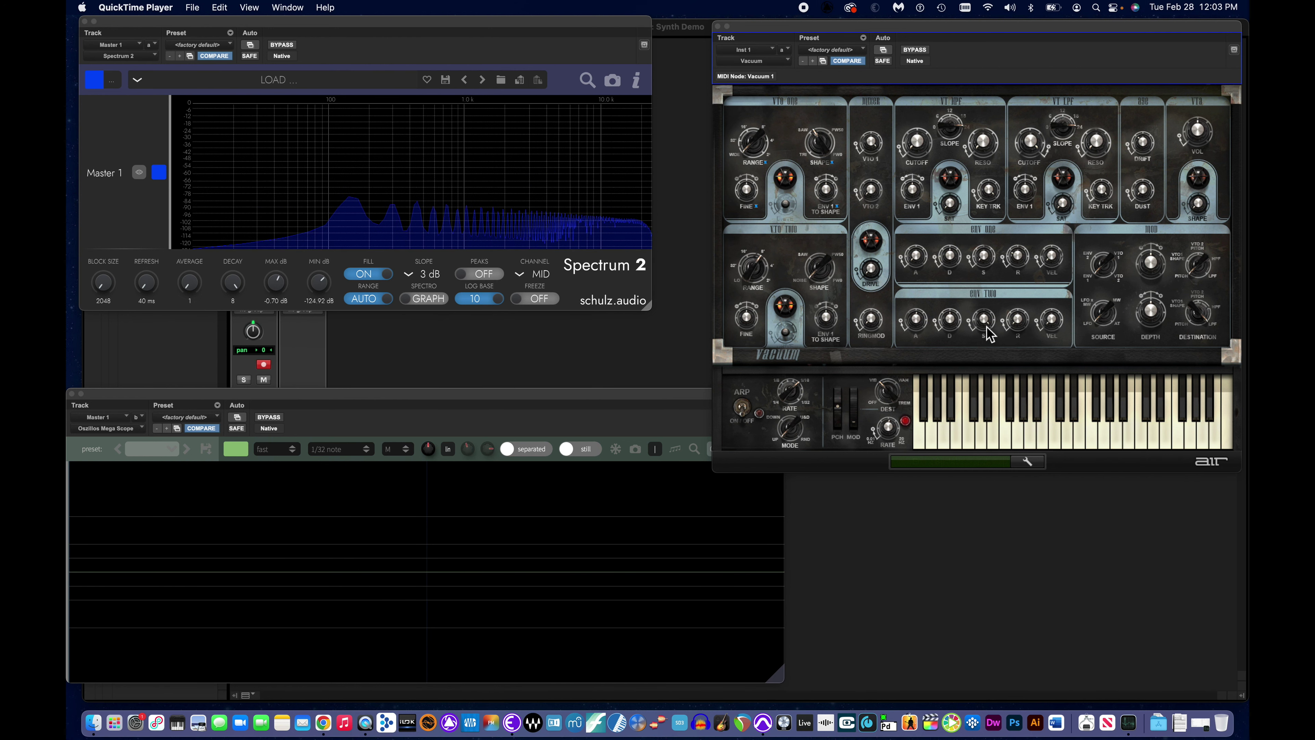
drag(986, 325, 986, 336)
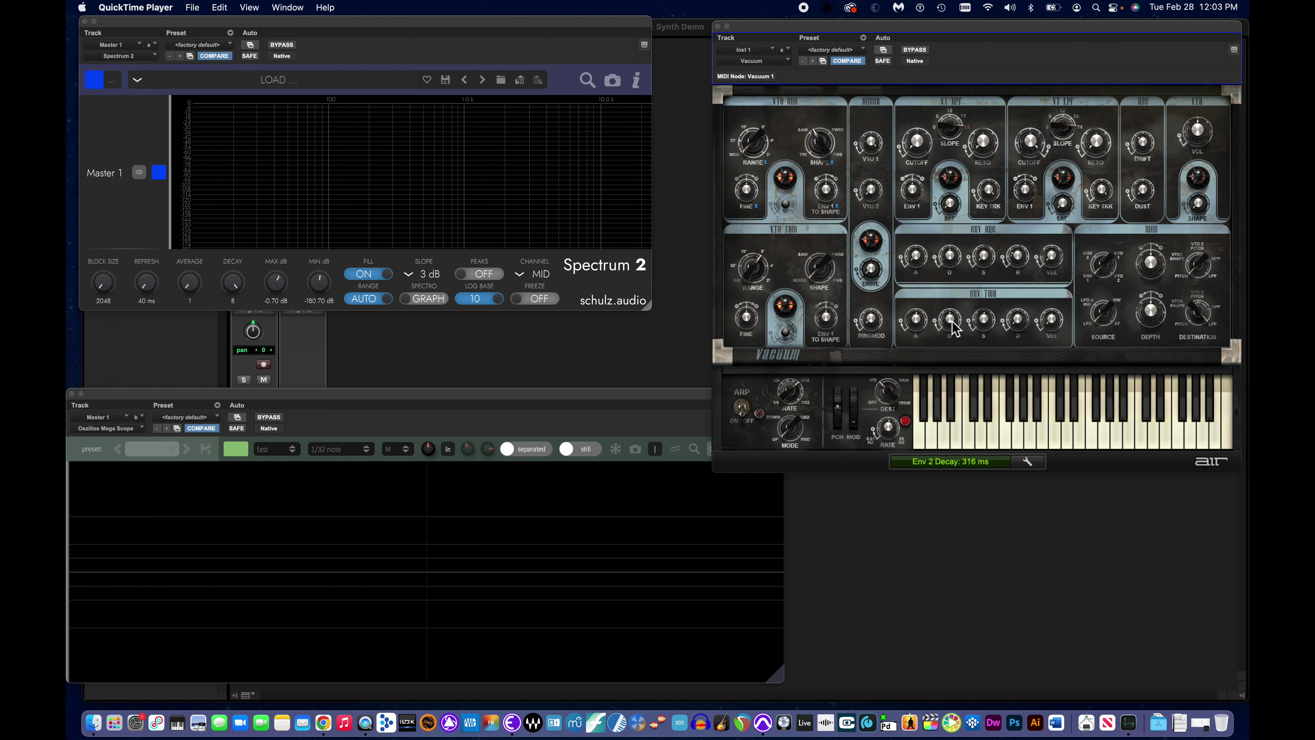
Vary Env Two's Decay through 1.00 ms and 239 ms to about 316 ms, and readjust its Sustain level.
click(954, 443)
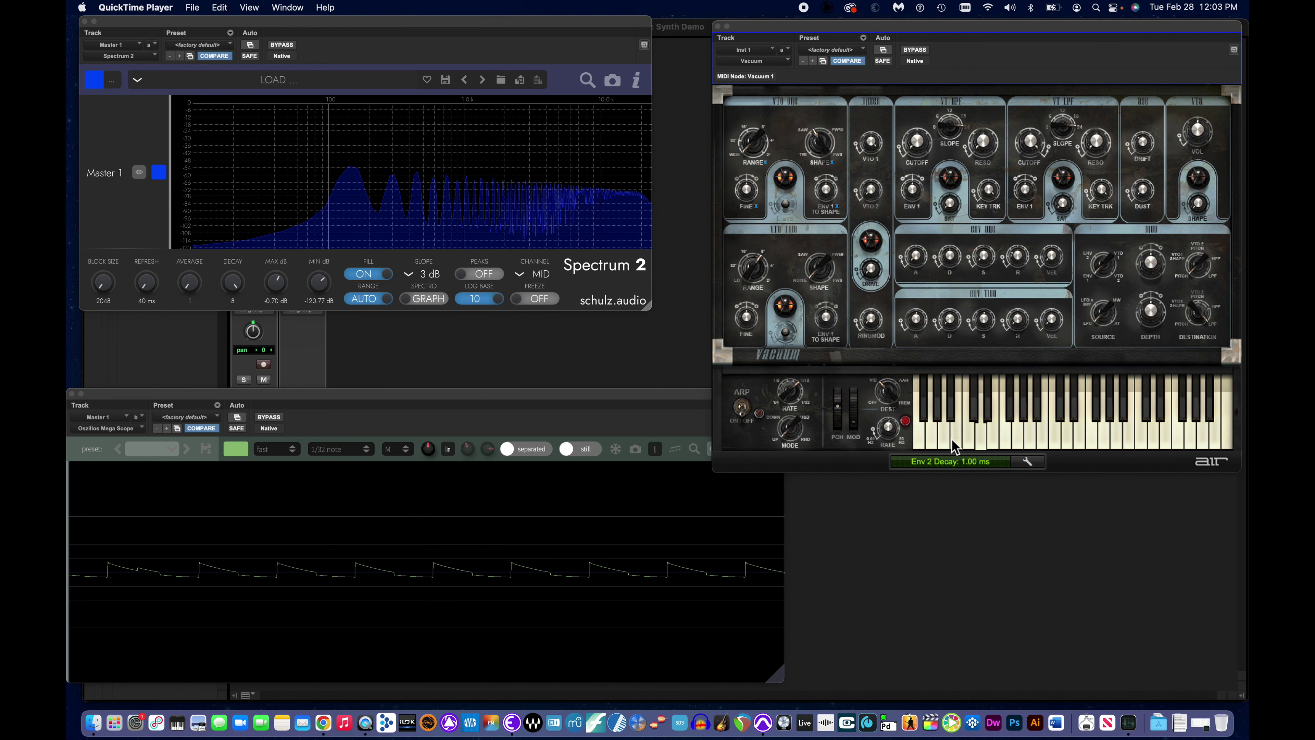
drag(954, 328, 954, 277)
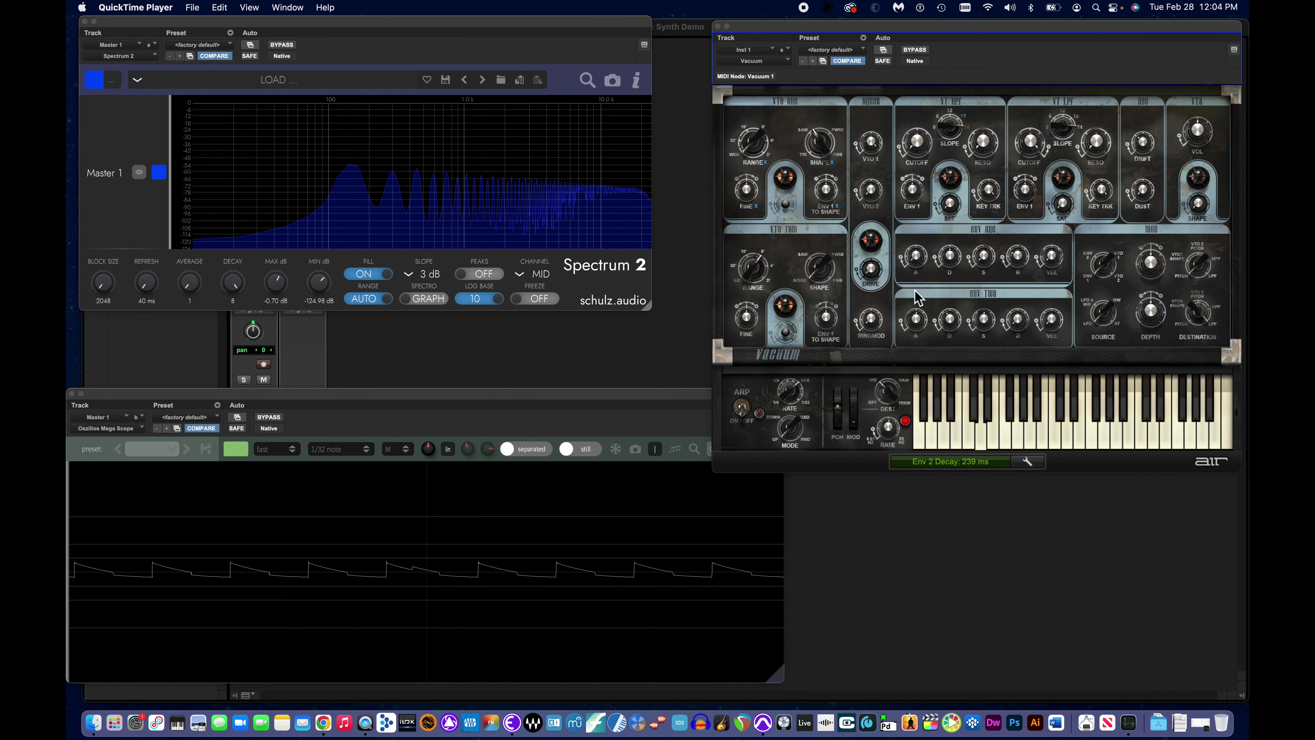
drag(959, 327, 968, 267)
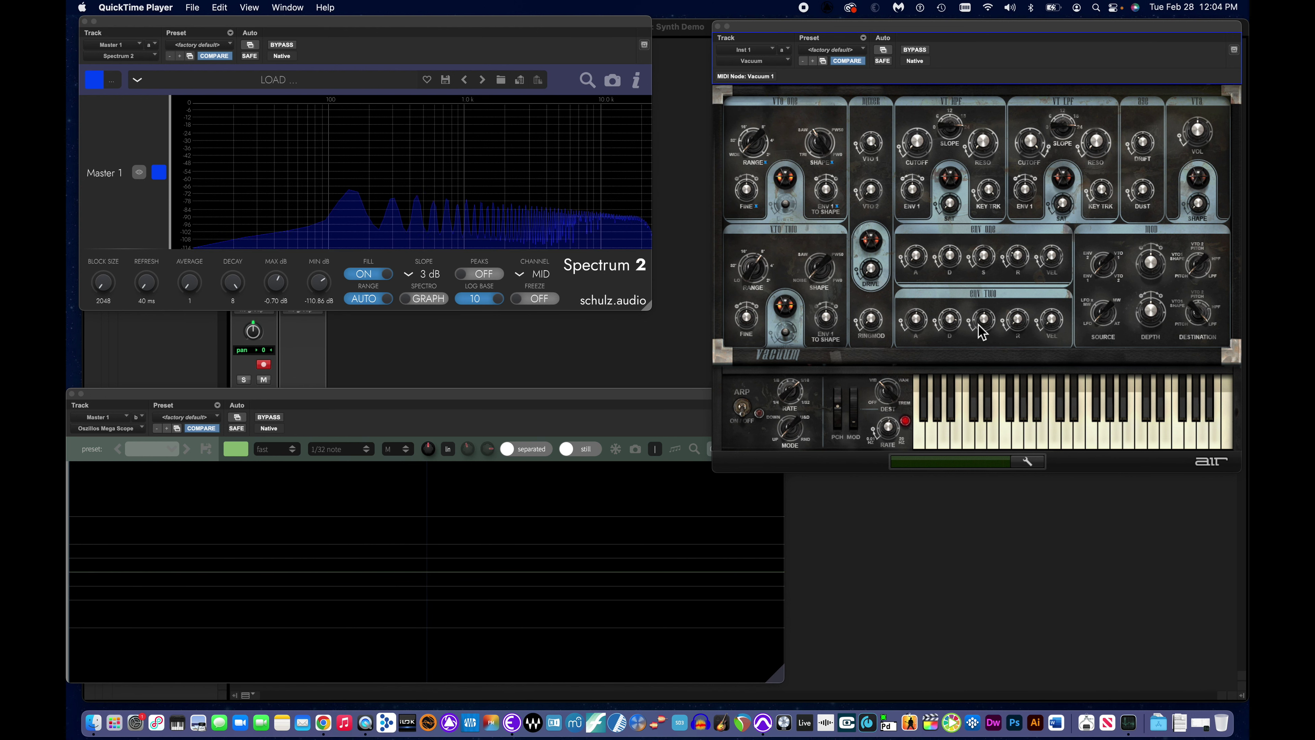
mouse_move(988, 341)
drag(988, 336, 993, 346)
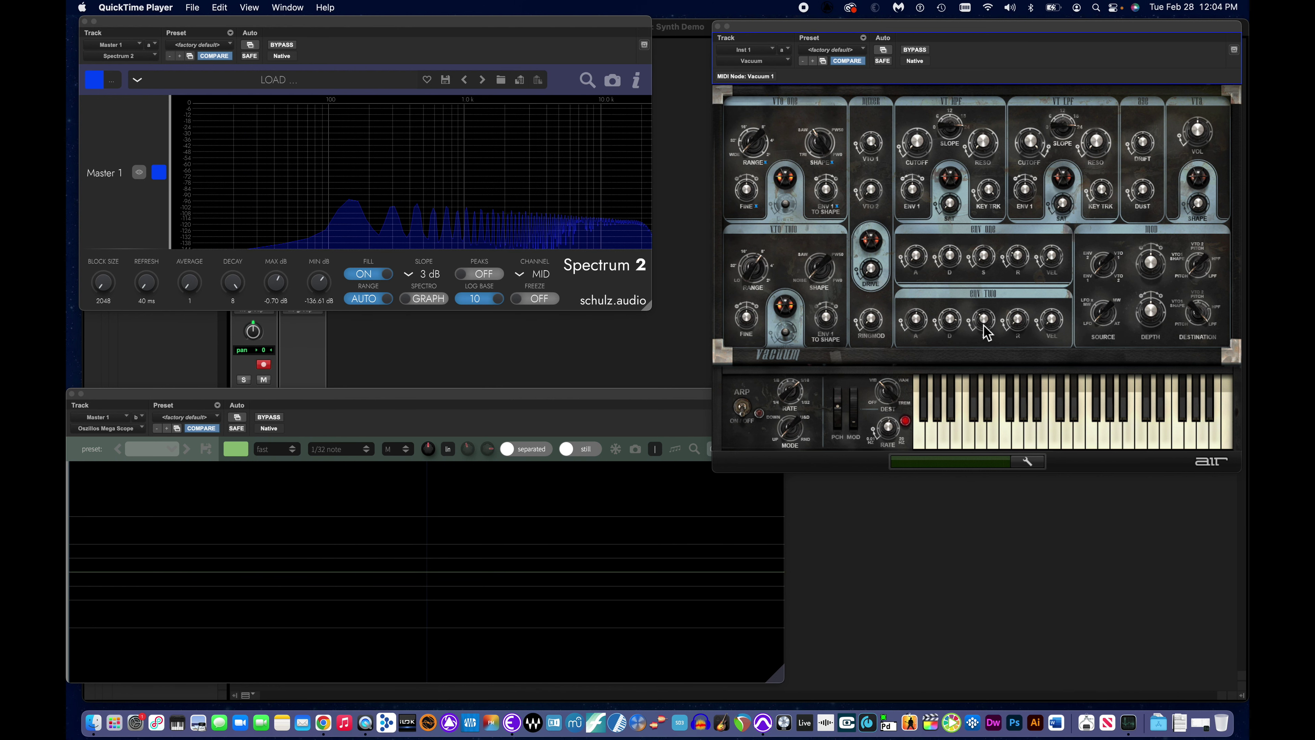
drag(986, 331, 959, 338)
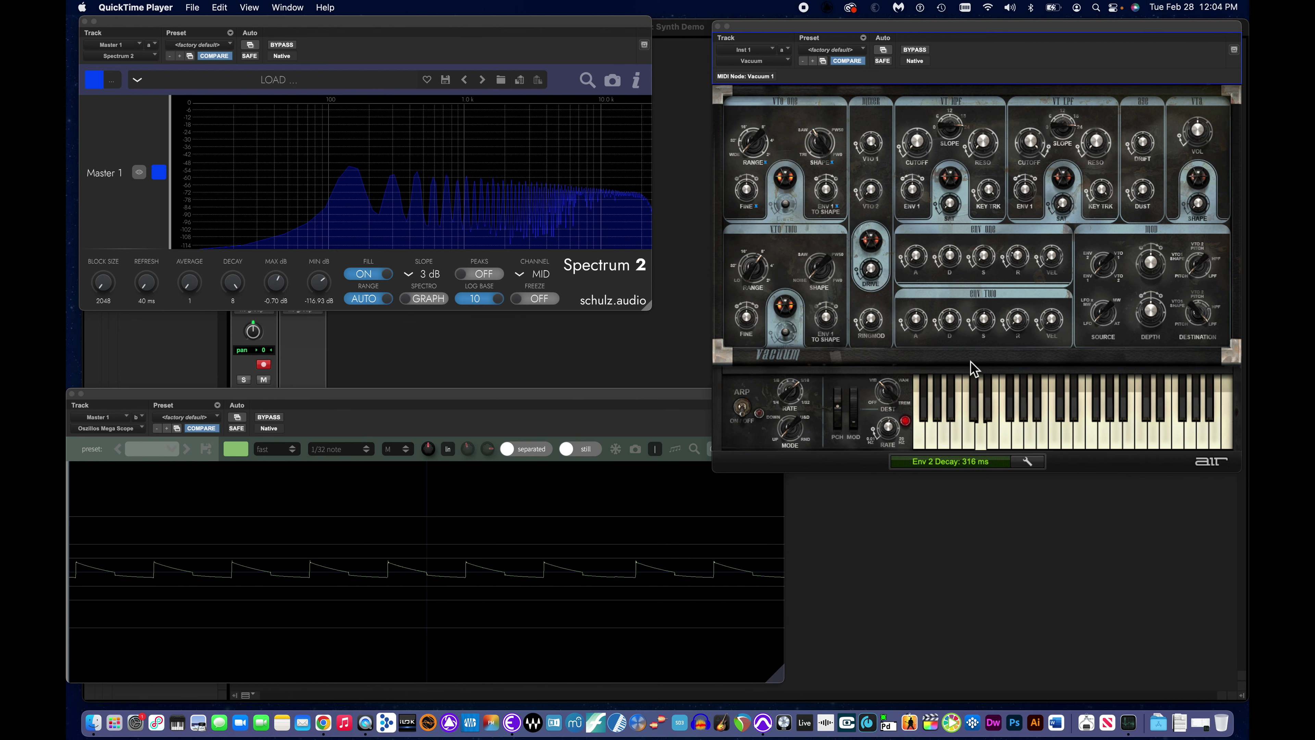
drag(982, 330, 992, 300)
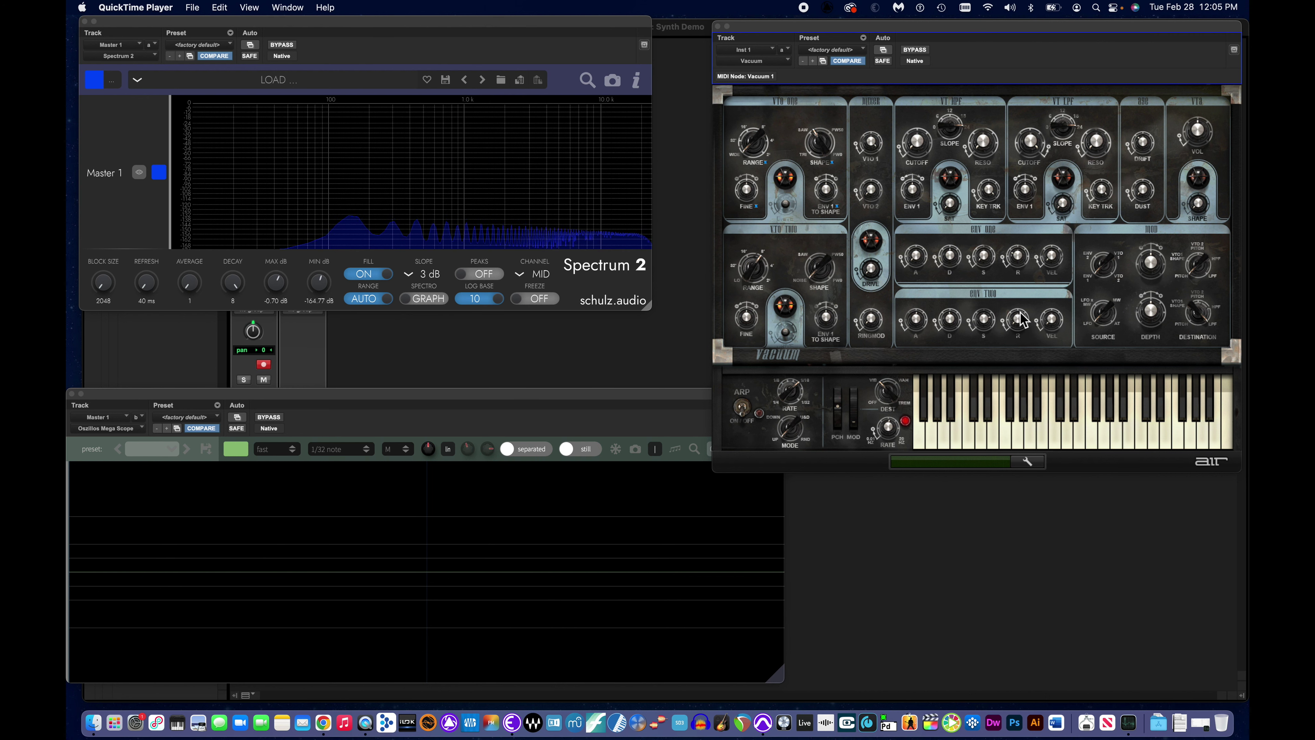
Vary Env Two's Release through 310 ms and 5.76 s back to about 513 ms, and adjust its Velocity amount.
drag(1023, 319, 1020, 286)
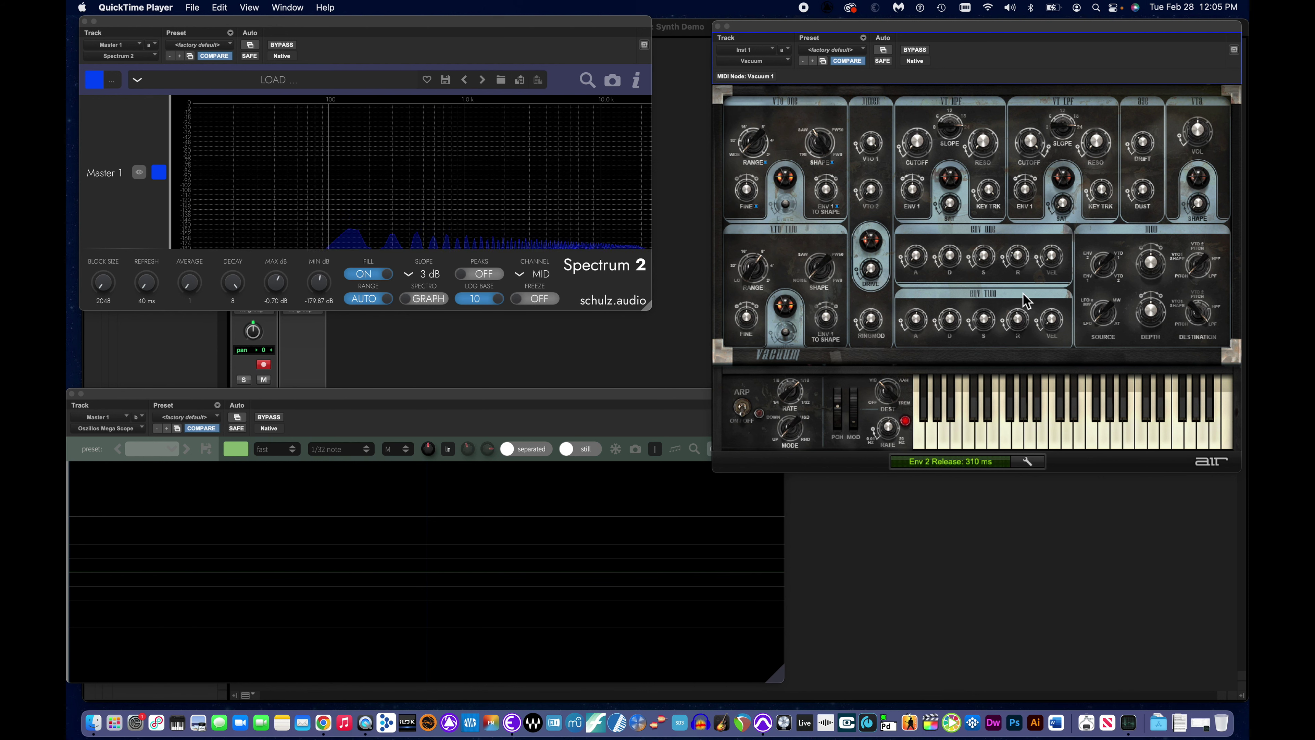
drag(1023, 293, 1037, 259)
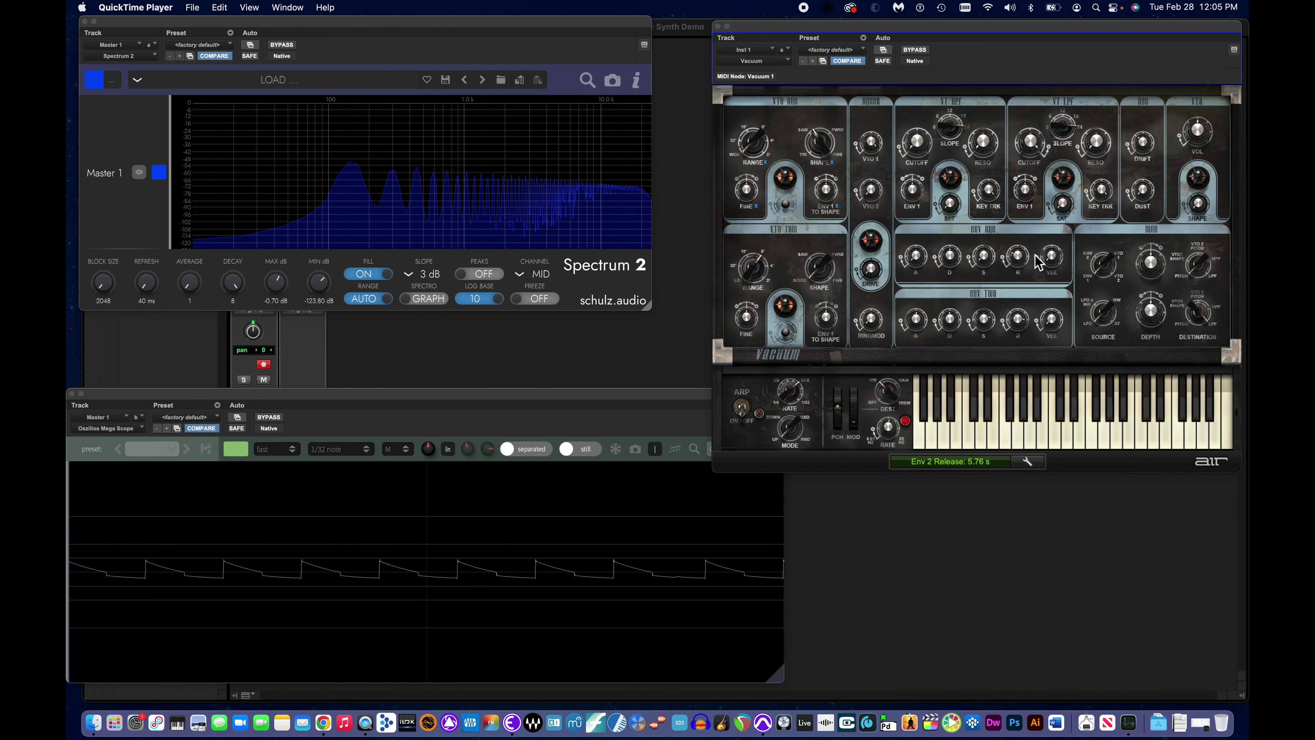
mouse_move(1017, 324)
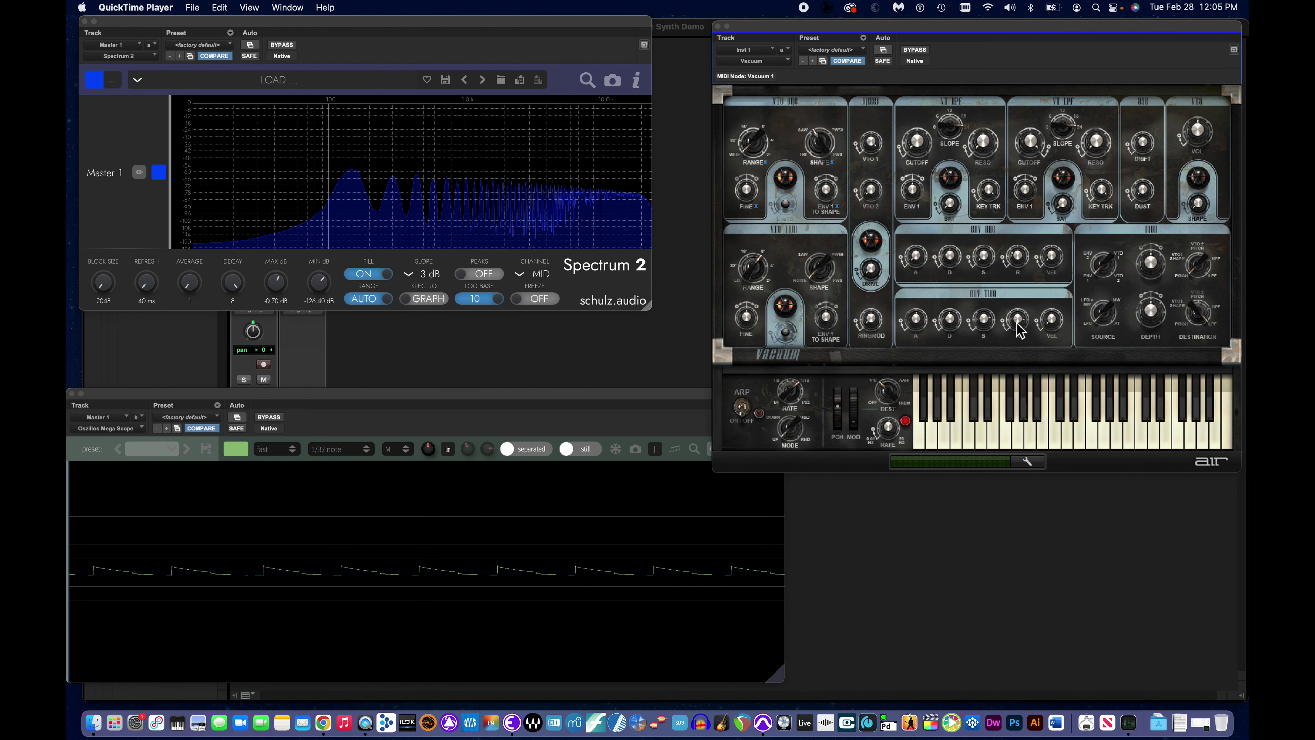
drag(1019, 329, 1024, 347)
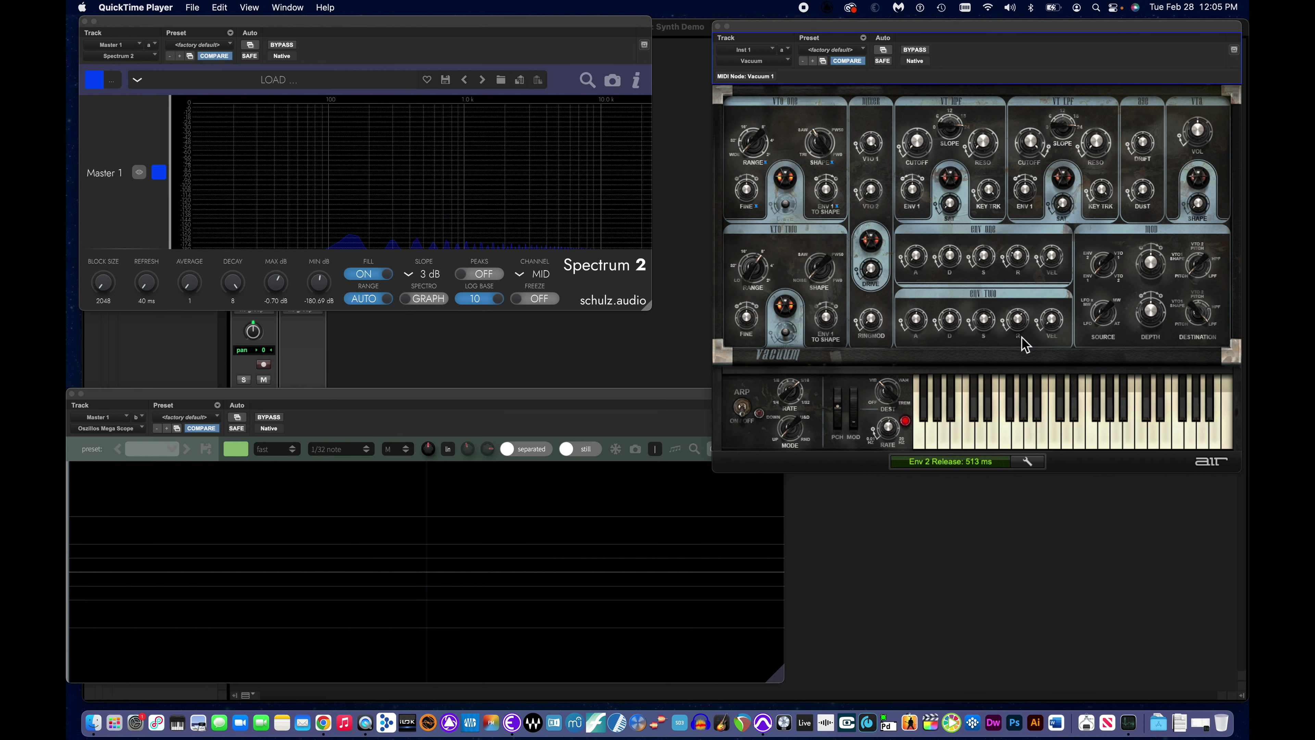
drag(1021, 338, 1020, 332)
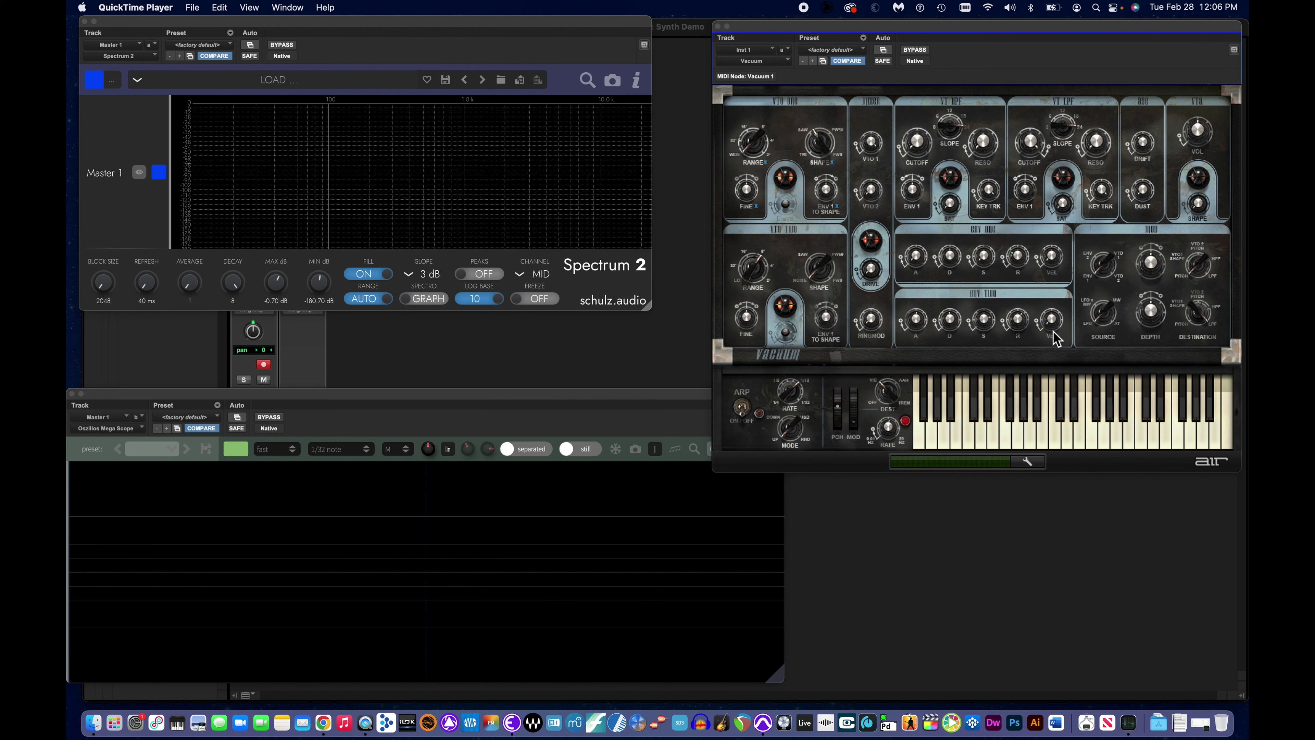
mouse_move(1054, 327)
drag(1054, 327, 1064, 184)
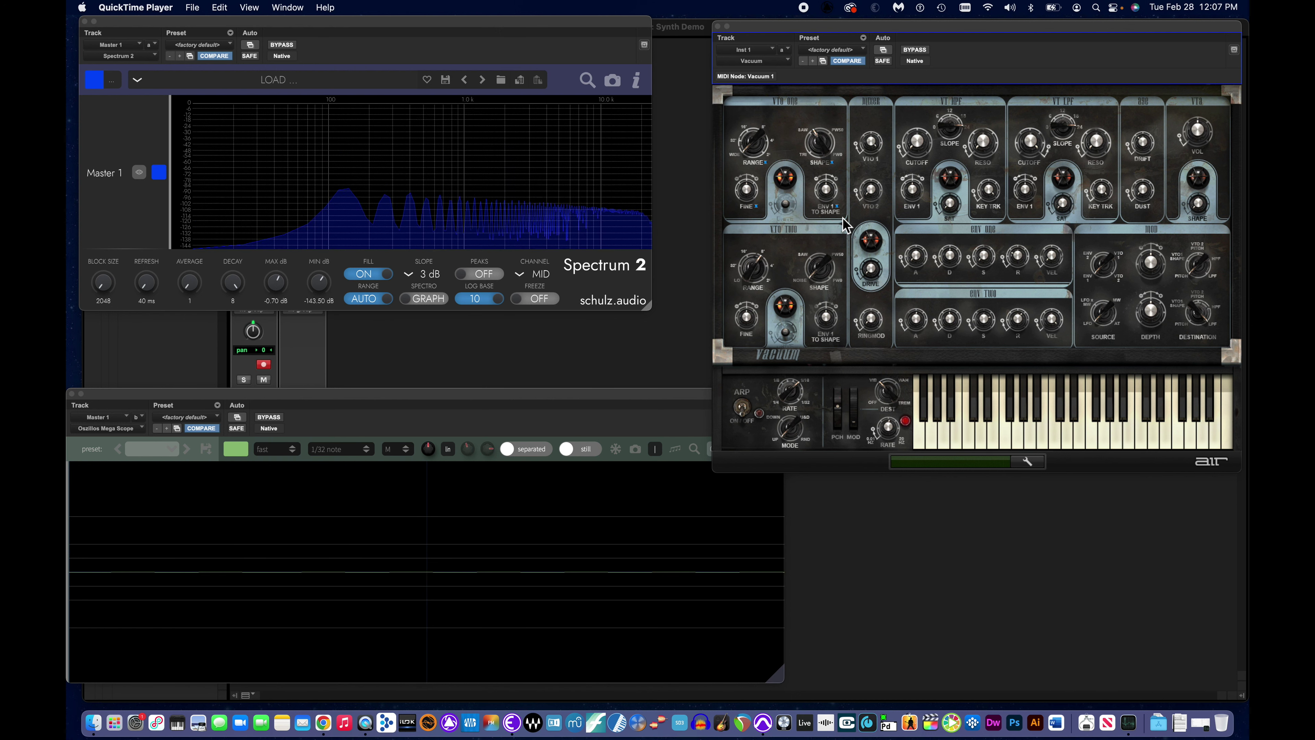
Change the second oscillator's Shape and raise its mix level up from 2 %.
drag(820, 271, 828, 124)
click(871, 191)
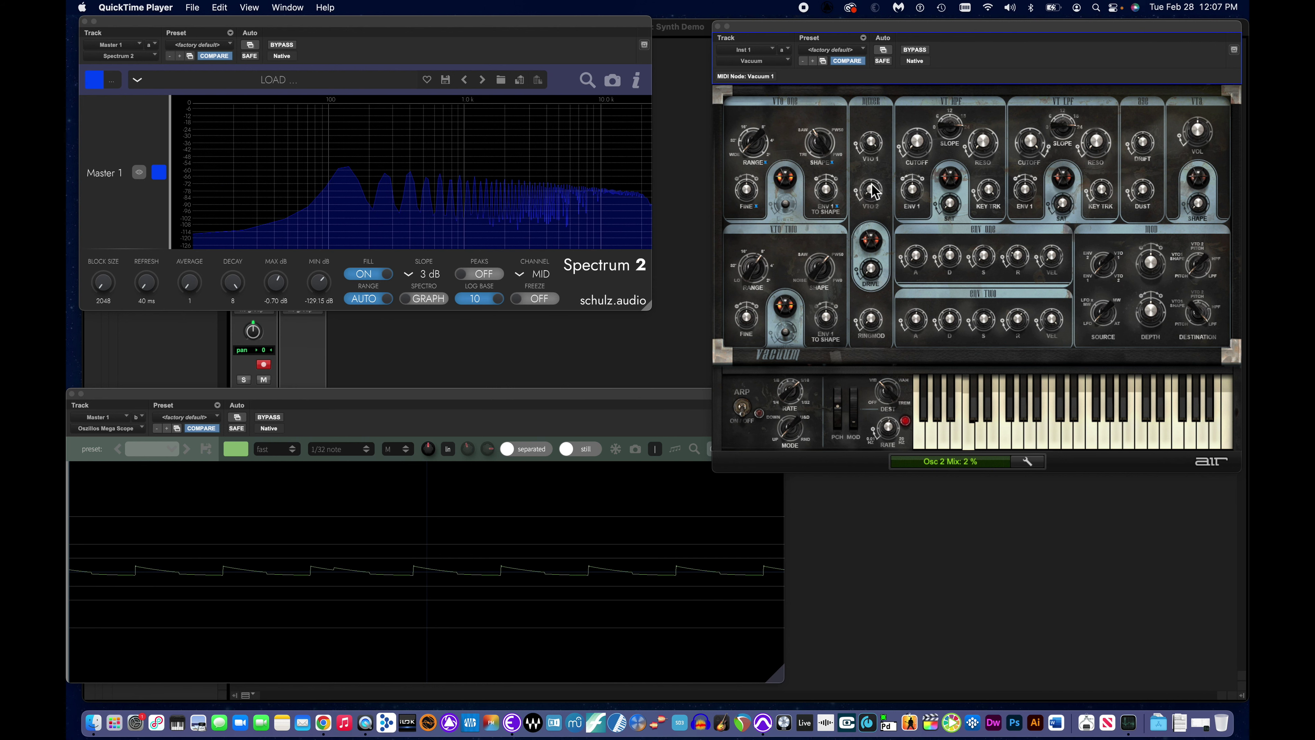
drag(871, 190, 861, 112)
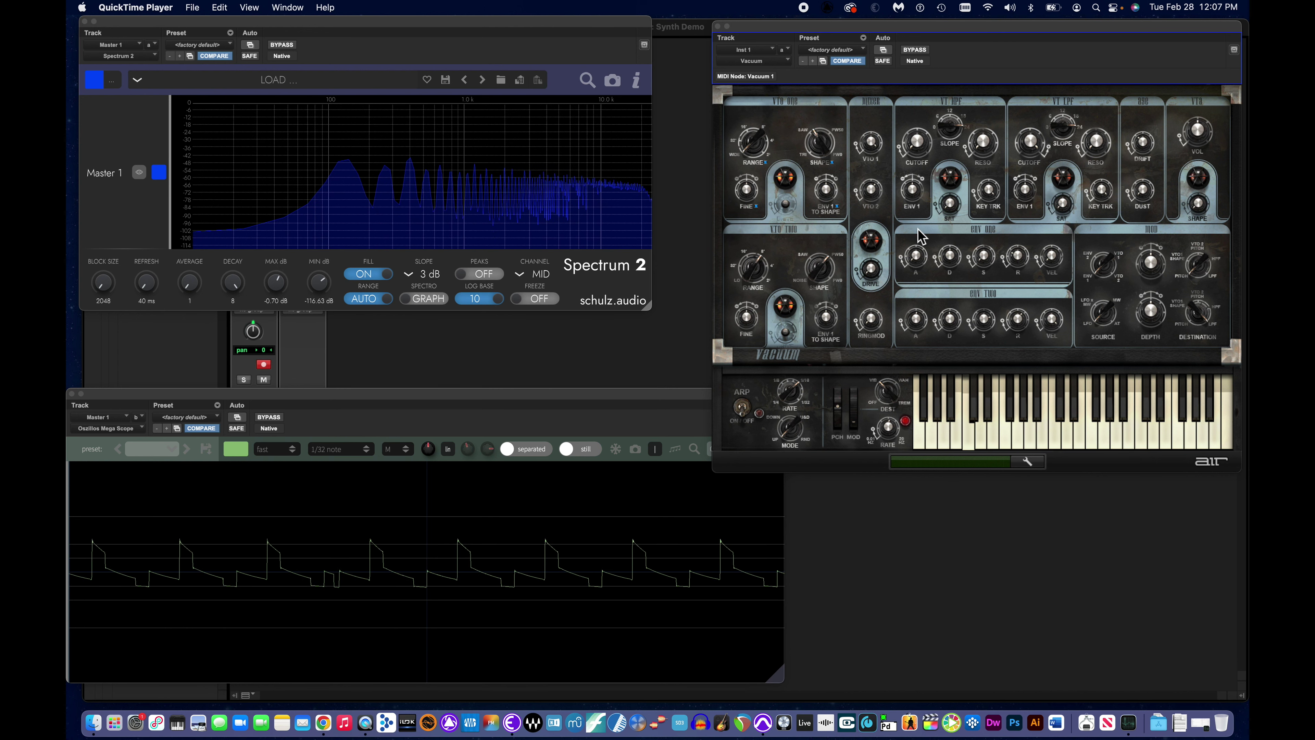
Raise Env Two's Sustain and balance the mixer with oscillator one at 100 % and oscillator two at about 89 %.
drag(983, 321, 980, 284)
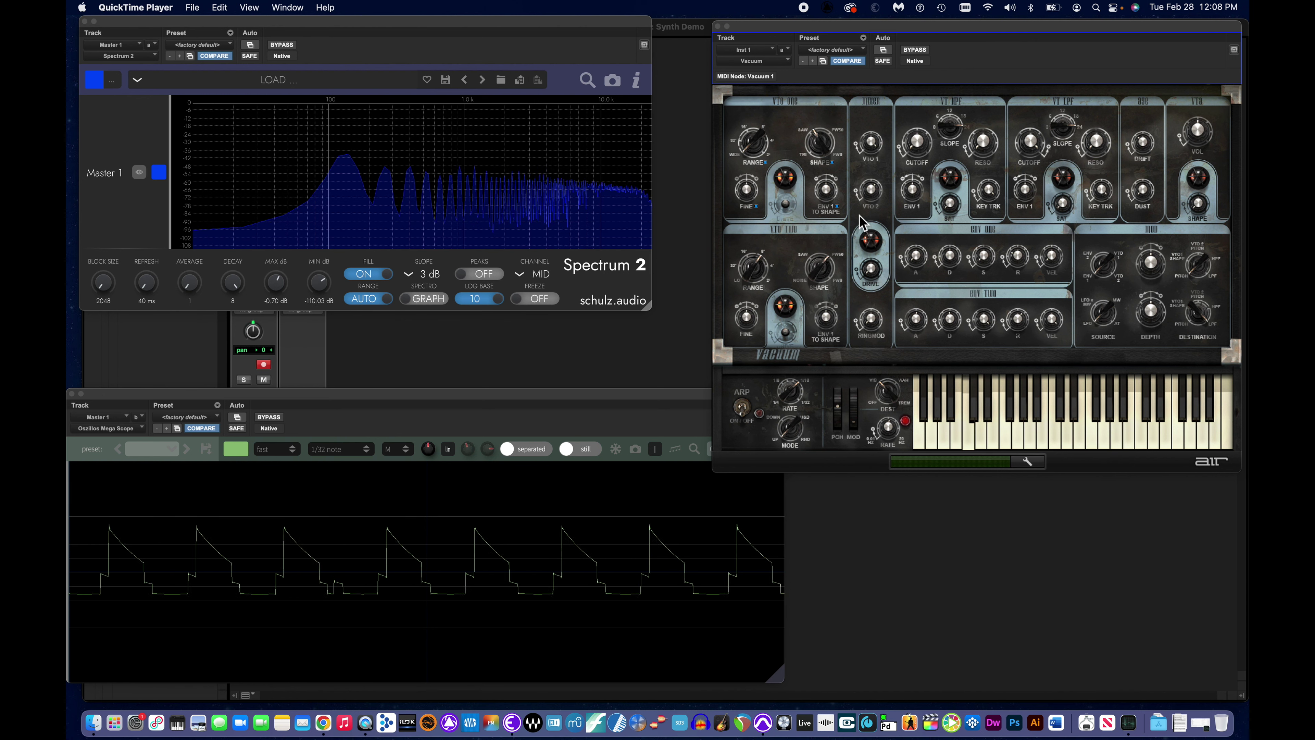
mouse_move(871, 151)
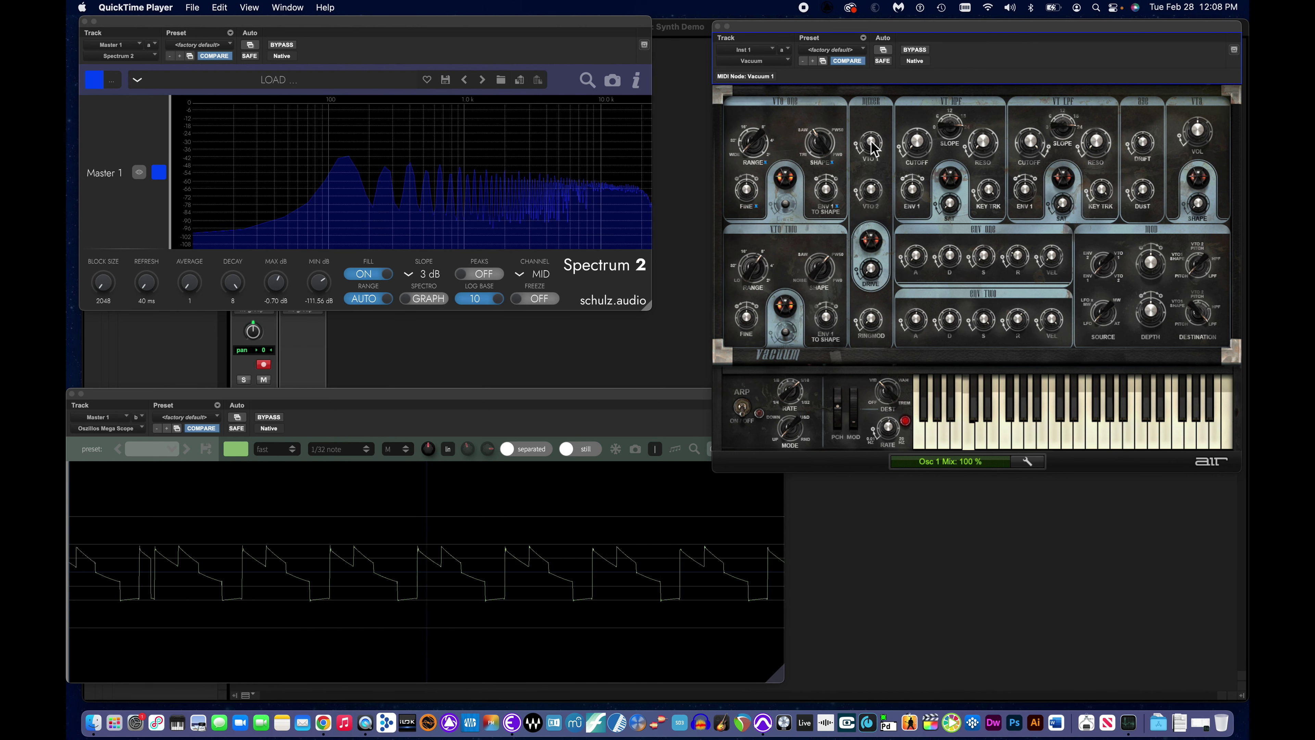
mouse_move(873, 192)
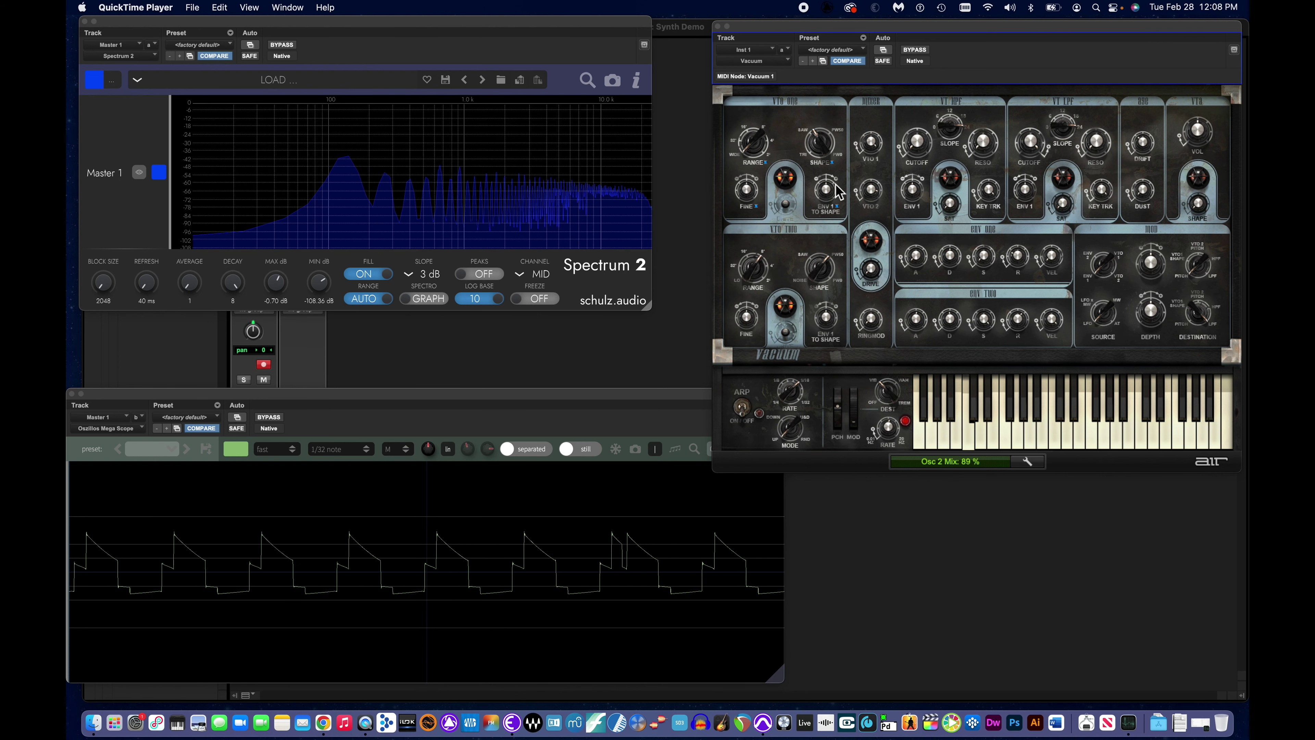
Set the first oscillator's Shape to about 53% Tri, 47% Saw and the second's to about 65% Saw, 35% Square.
drag(823, 284, 856, 318)
drag(827, 150, 843, 192)
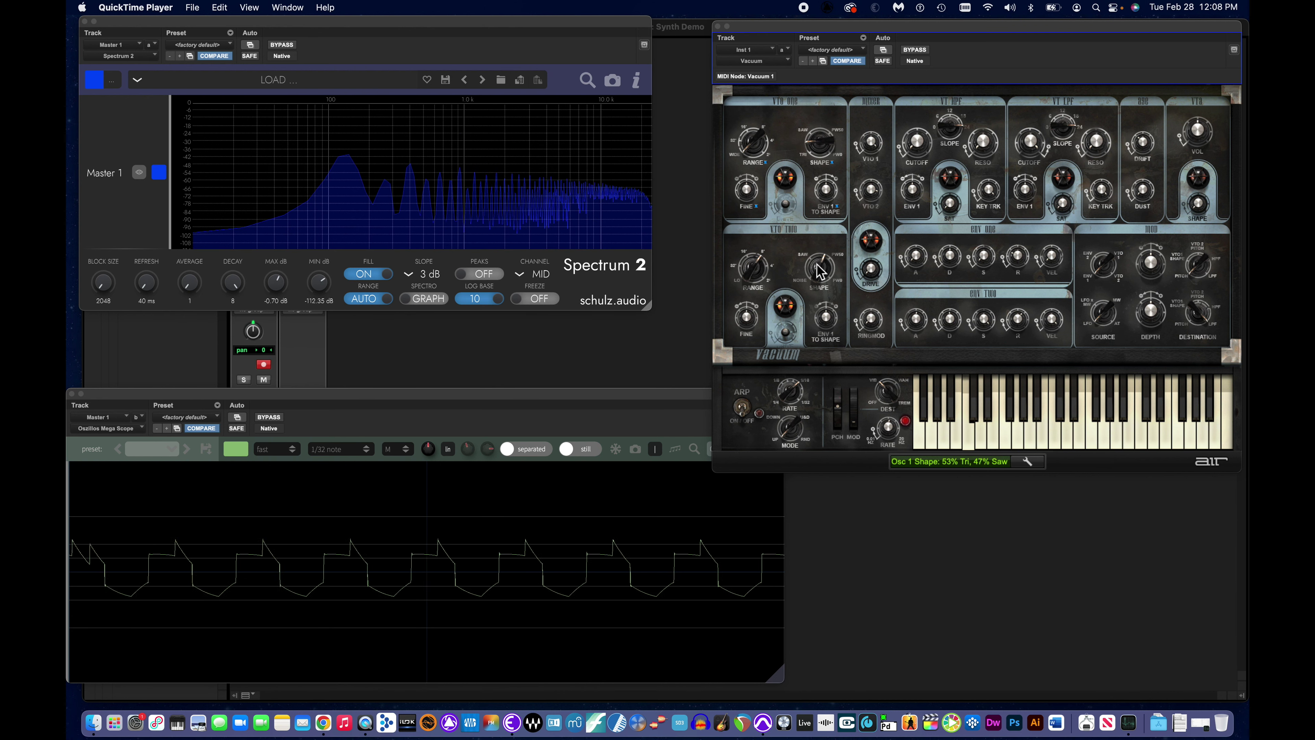
mouse_move(823, 268)
mouse_down()
mouse_move(860, 303)
mouse_move(830, 273)
mouse_move(832, 287)
mouse_up()
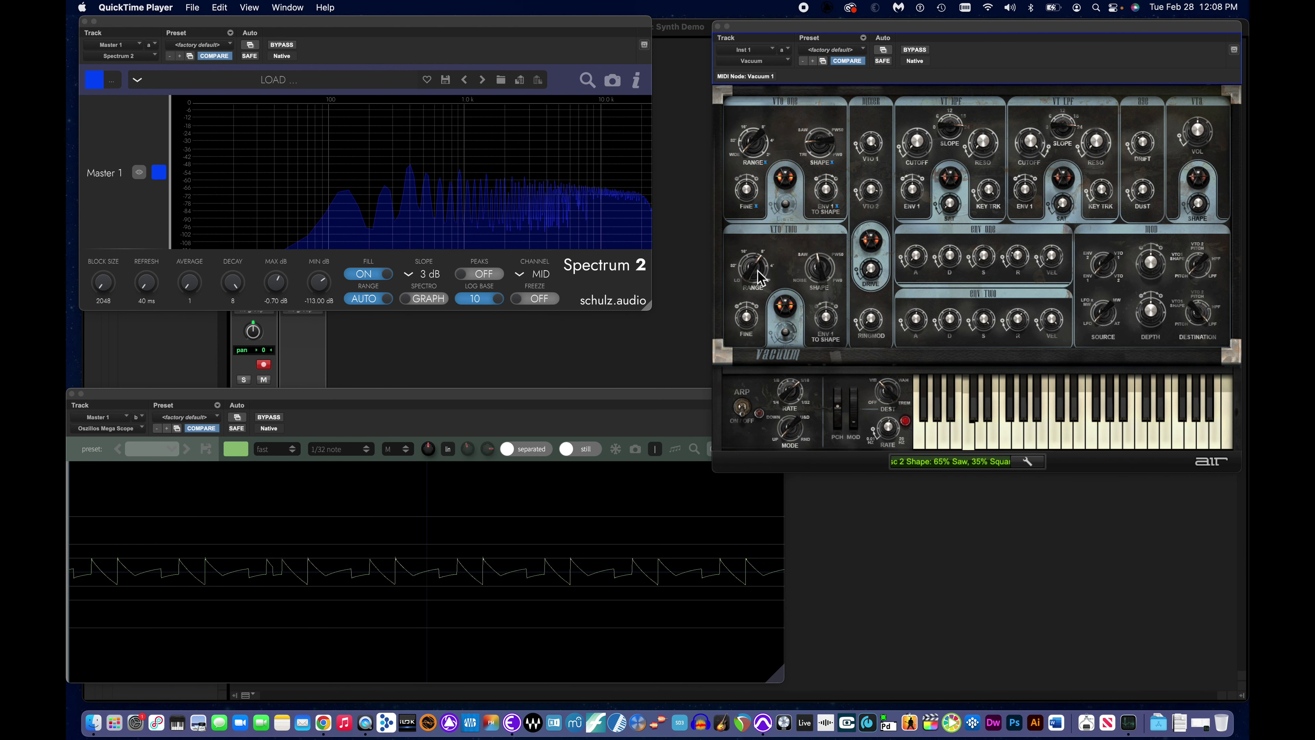
Change the second oscillator's Range and detune the first oscillator's Fine tuning to 0.70 semi and down to about -4.20 semi.
drag(756, 276, 763, 282)
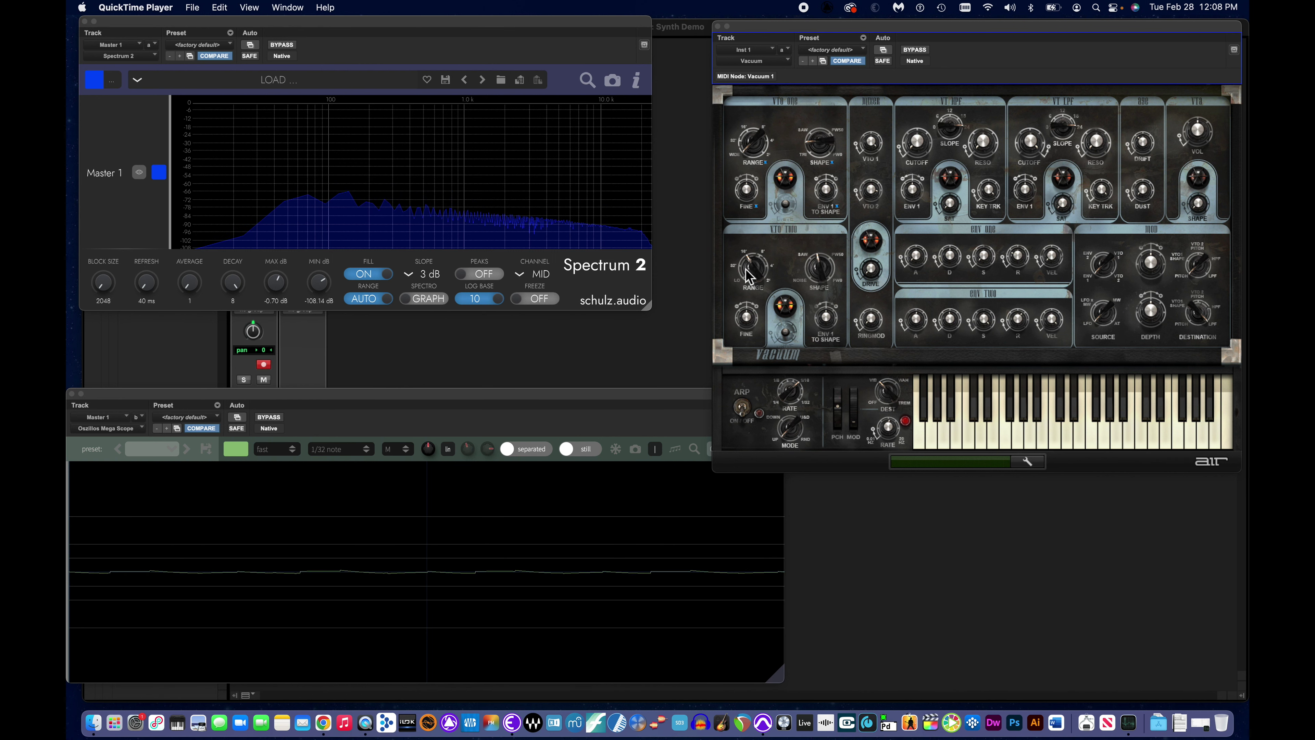
click(749, 196)
scroll(749, 196, up, 5)
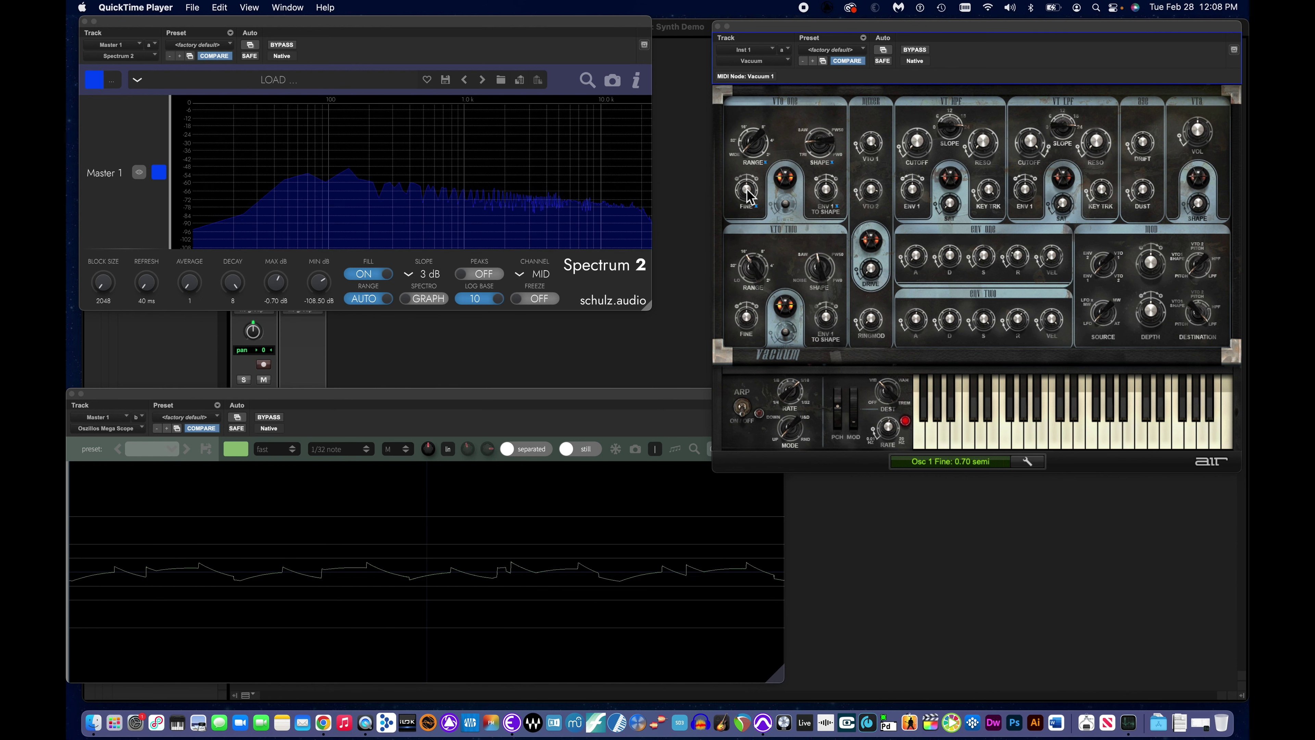
drag(747, 191, 749, 197)
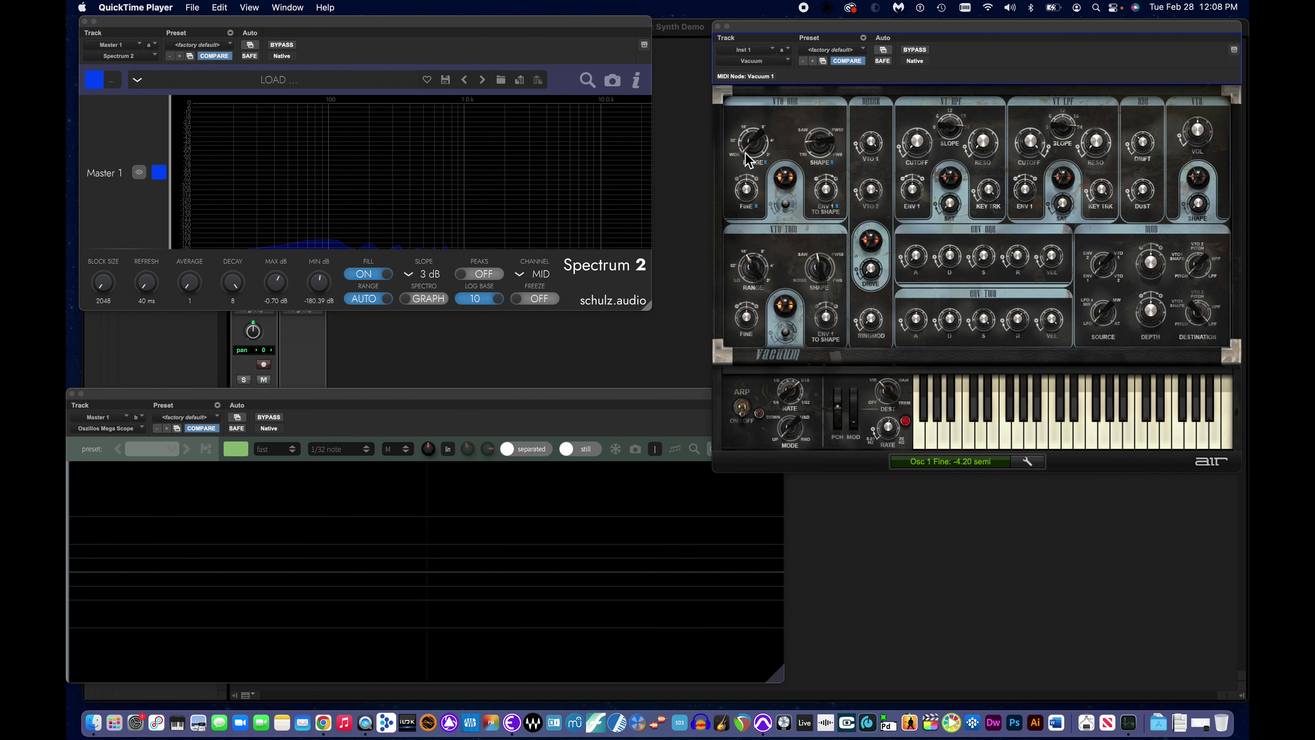
Adjust the first oscillator's Range, bring its Fine tuning to about +0.14 semi, and vary the detuning further.
mouse_move(750, 135)
mouse_down()
mouse_move(756, 148)
mouse_move(763, 131)
mouse_up()
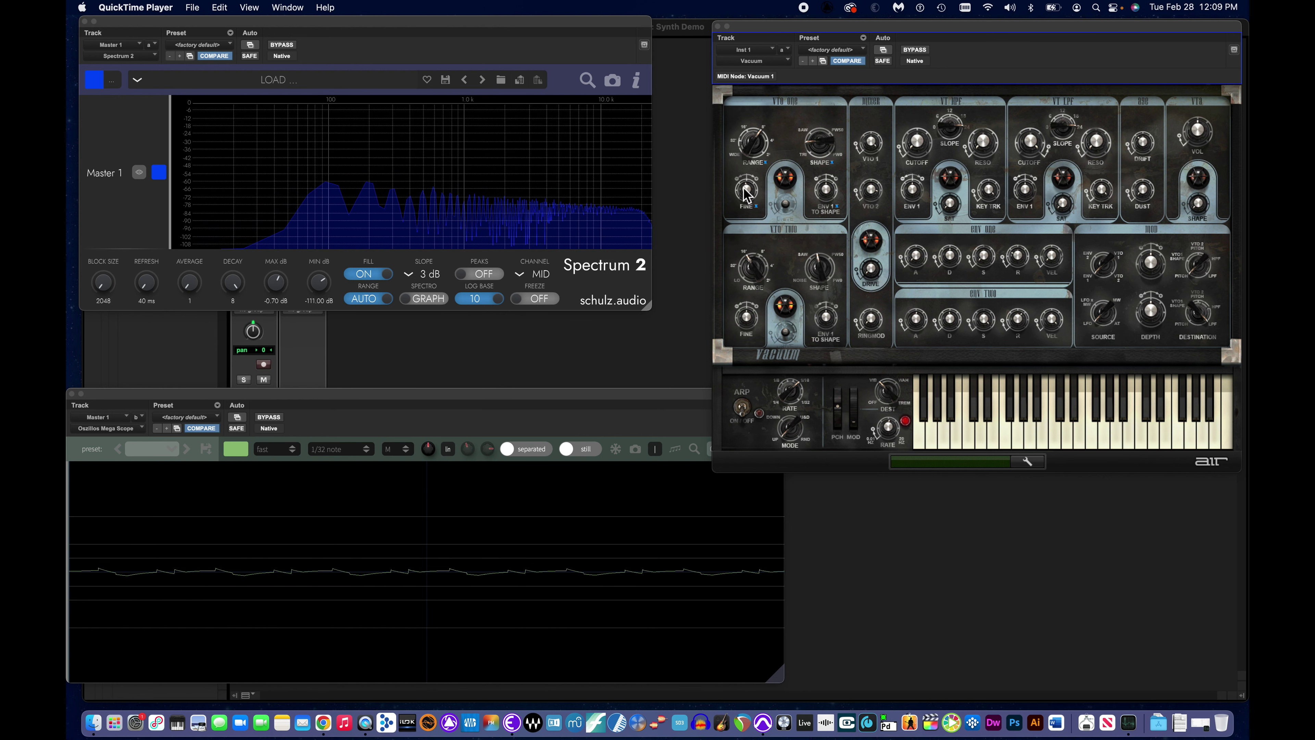
drag(747, 195, 748, 185)
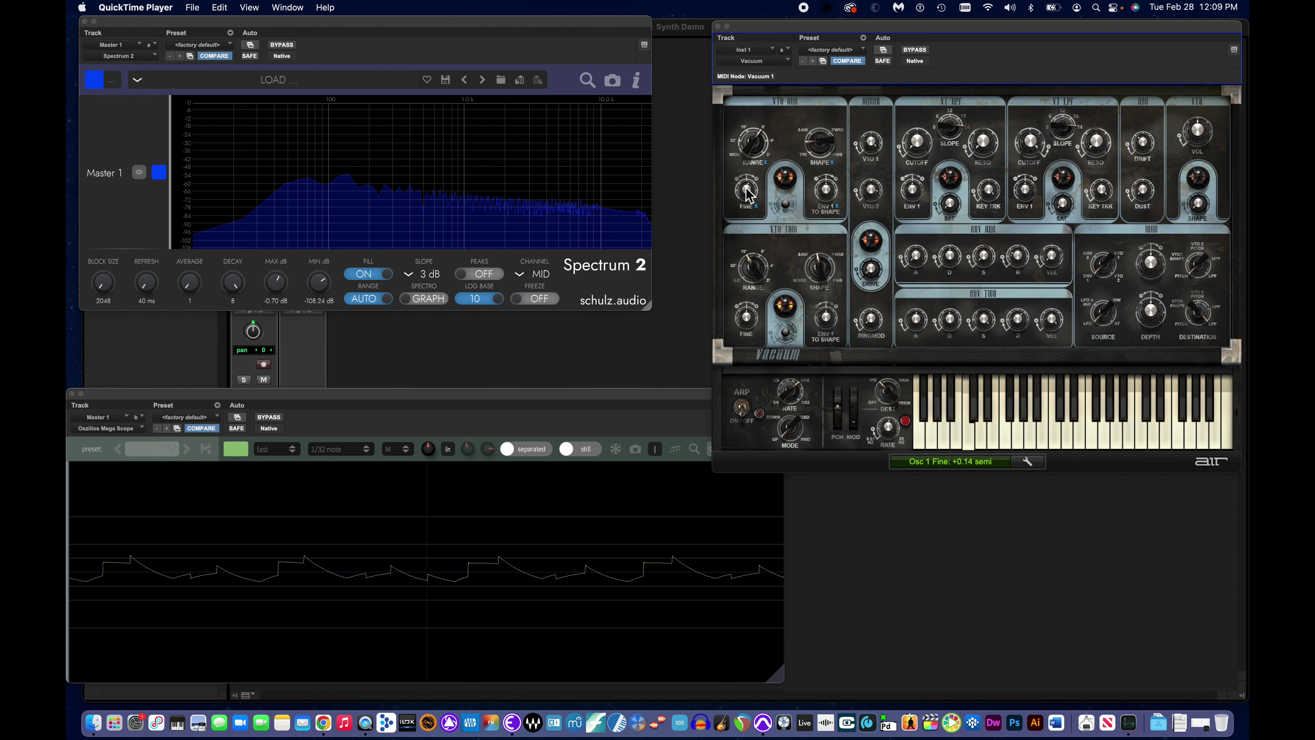
drag(748, 195, 744, 162)
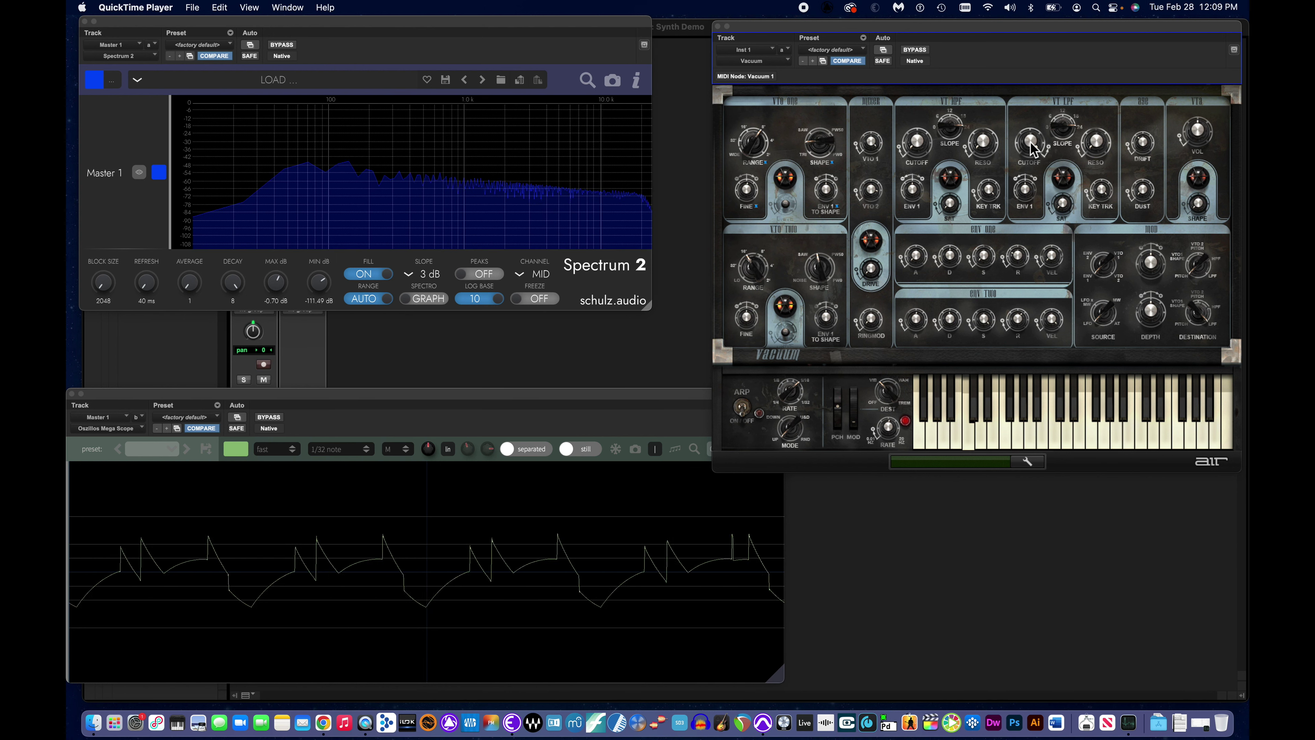
Lower the low-pass filter cutoff to about 77 % and raise its resonance through 60 % up to 100 %.
drag(1030, 144, 1042, 183)
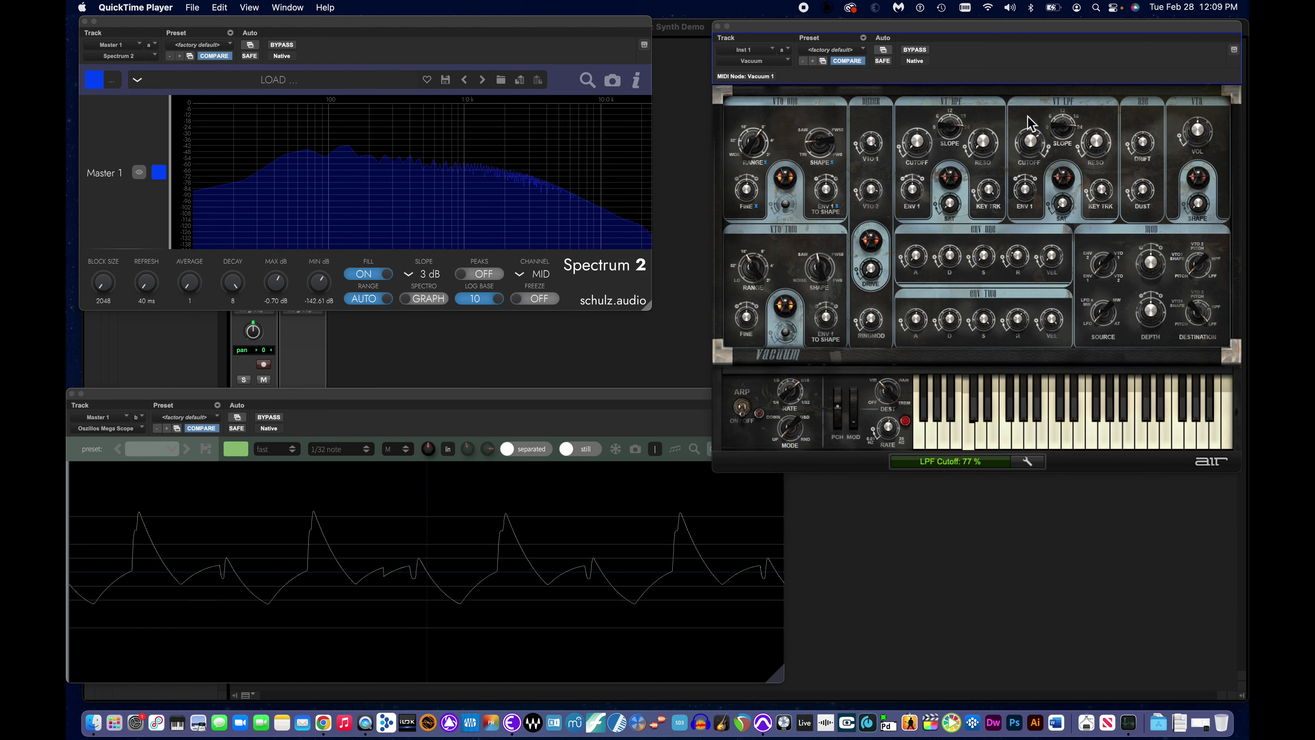
drag(1031, 123, 1036, 150)
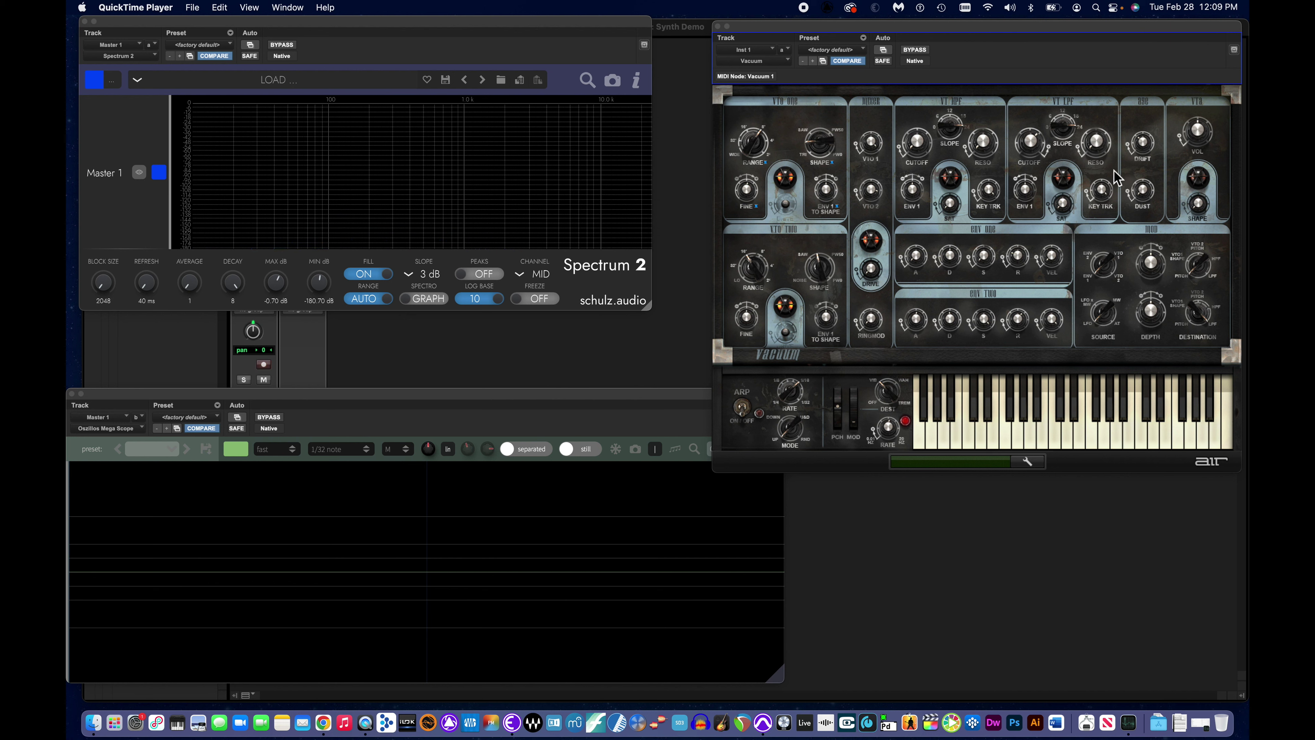
click(1096, 146)
drag(1096, 147, 1094, 104)
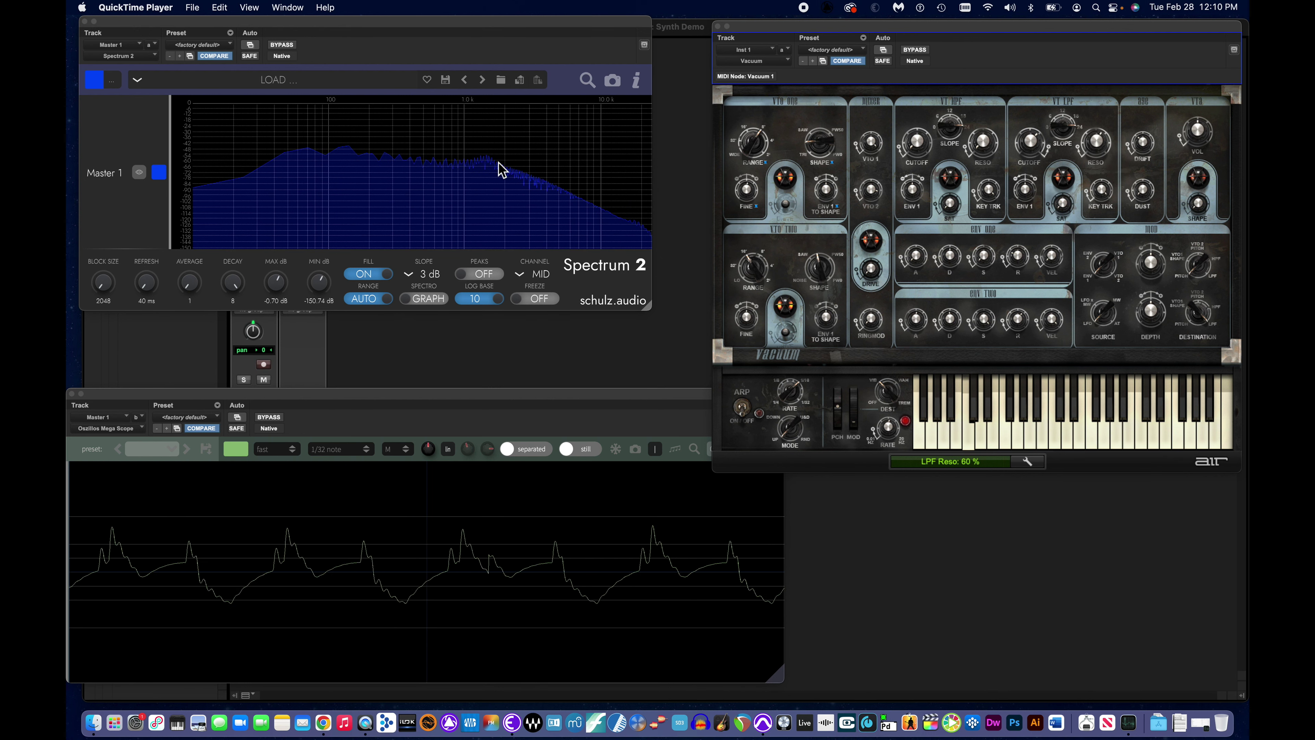
drag(1105, 149, 1105, 85)
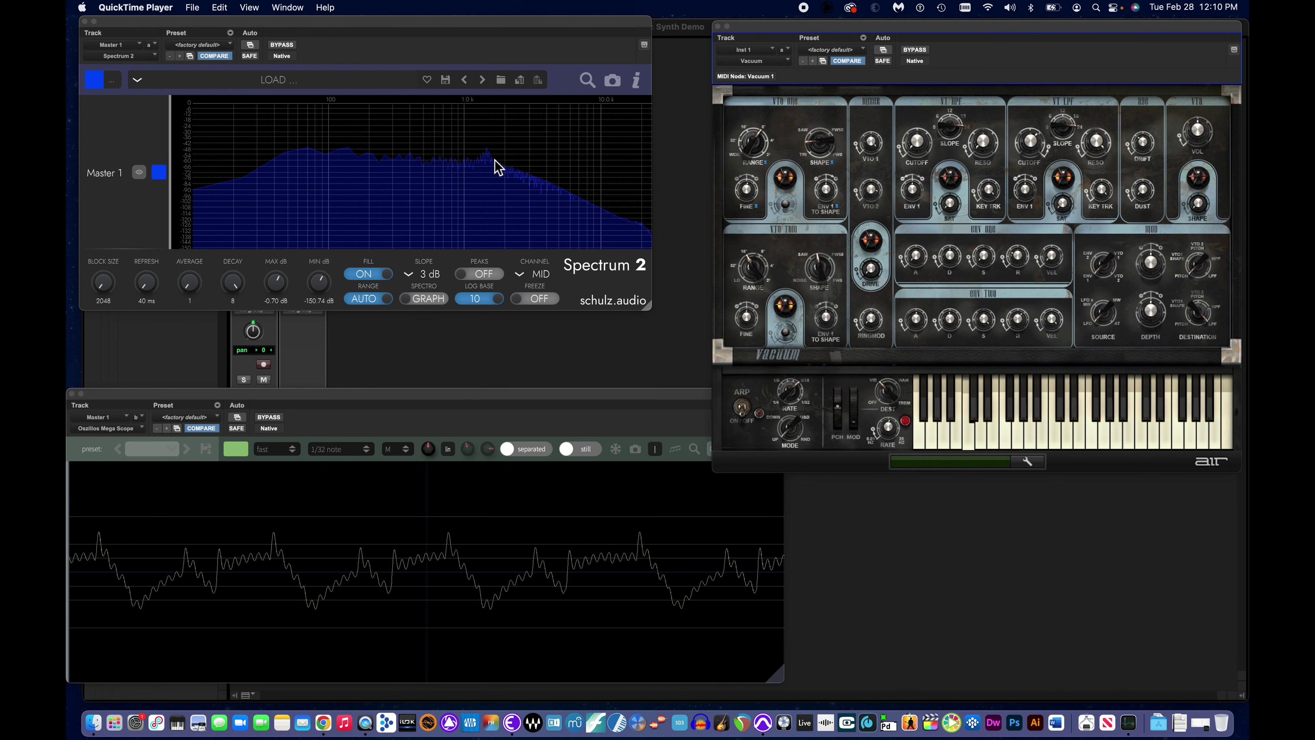
click(1097, 147)
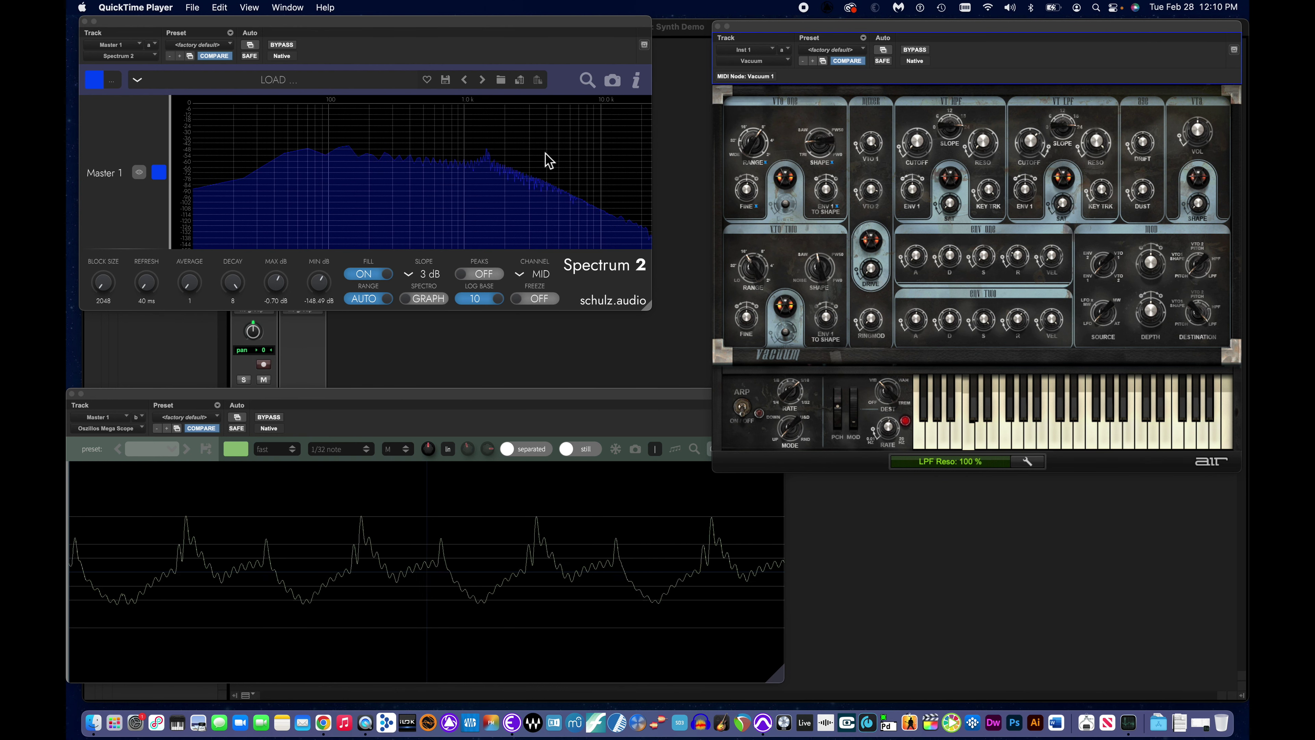
Lower the low-pass filter cutoff to about 66 % and below, vary its Env 1 amount, and bring resonance through 70 % to about 79 %.
click(1031, 145)
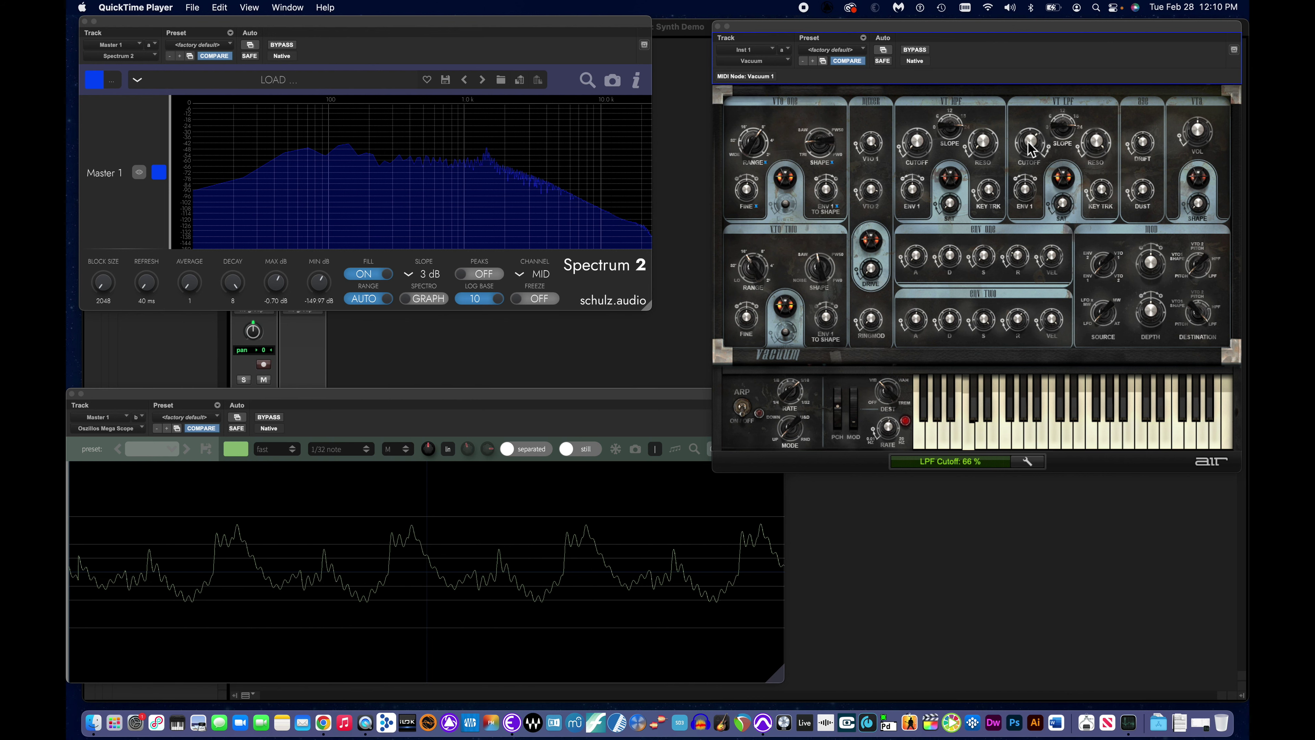
mouse_move(1029, 145)
mouse_down()
mouse_move(1025, 130)
mouse_move(1027, 152)
mouse_up()
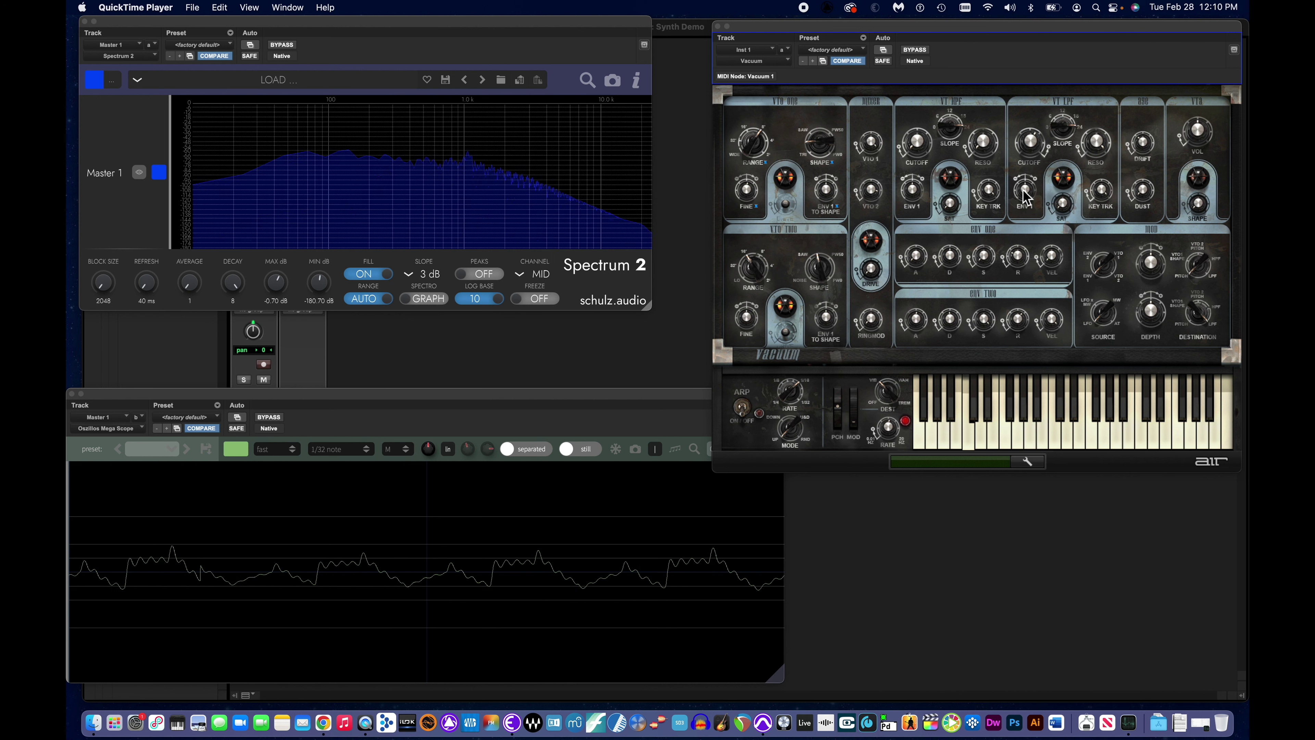
drag(1024, 195, 1019, 165)
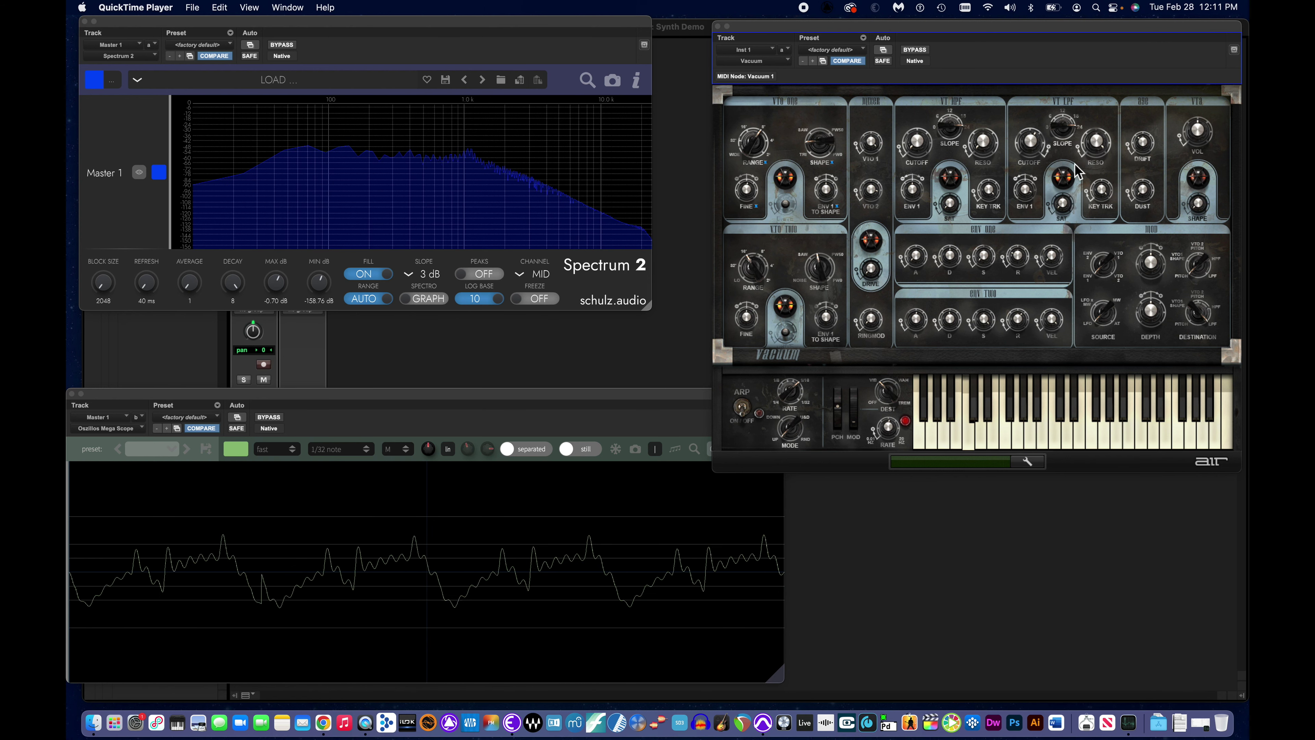
mouse_move(1098, 148)
mouse_down()
mouse_move(1100, 168)
mouse_move(1099, 156)
mouse_up()
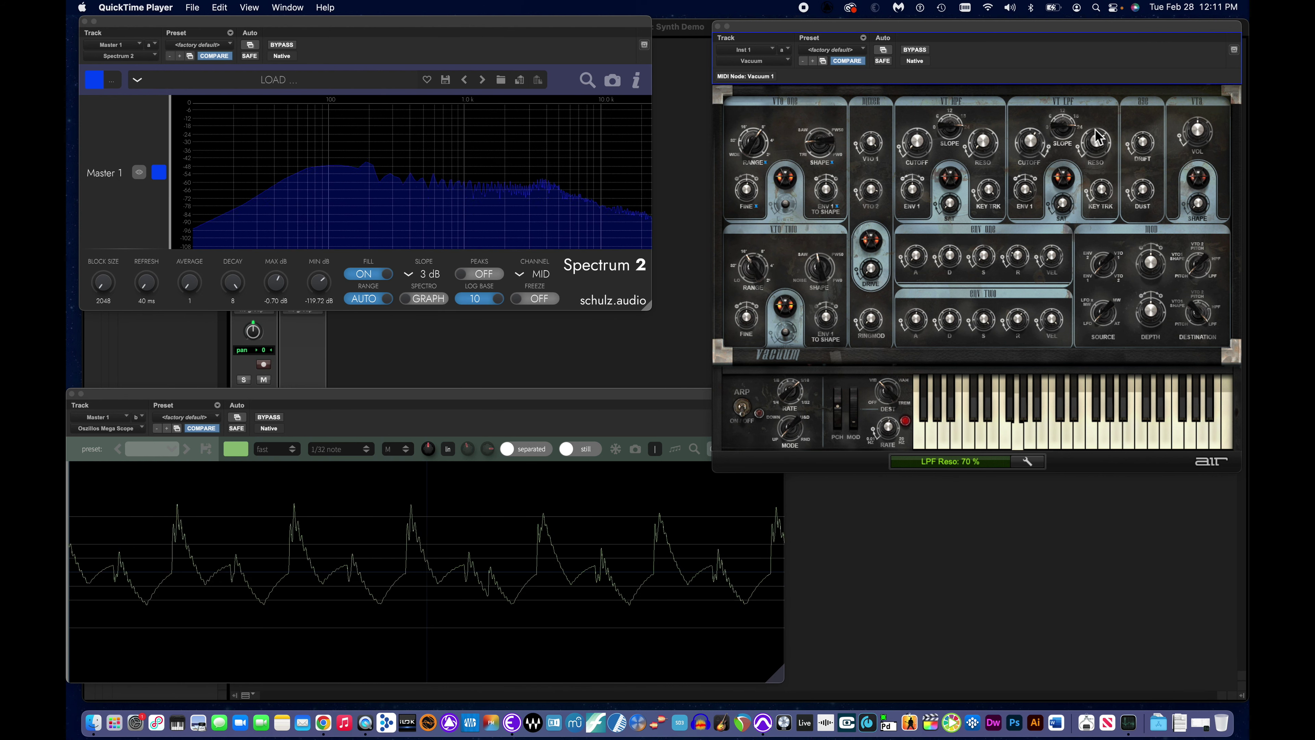
drag(1094, 130, 1100, 137)
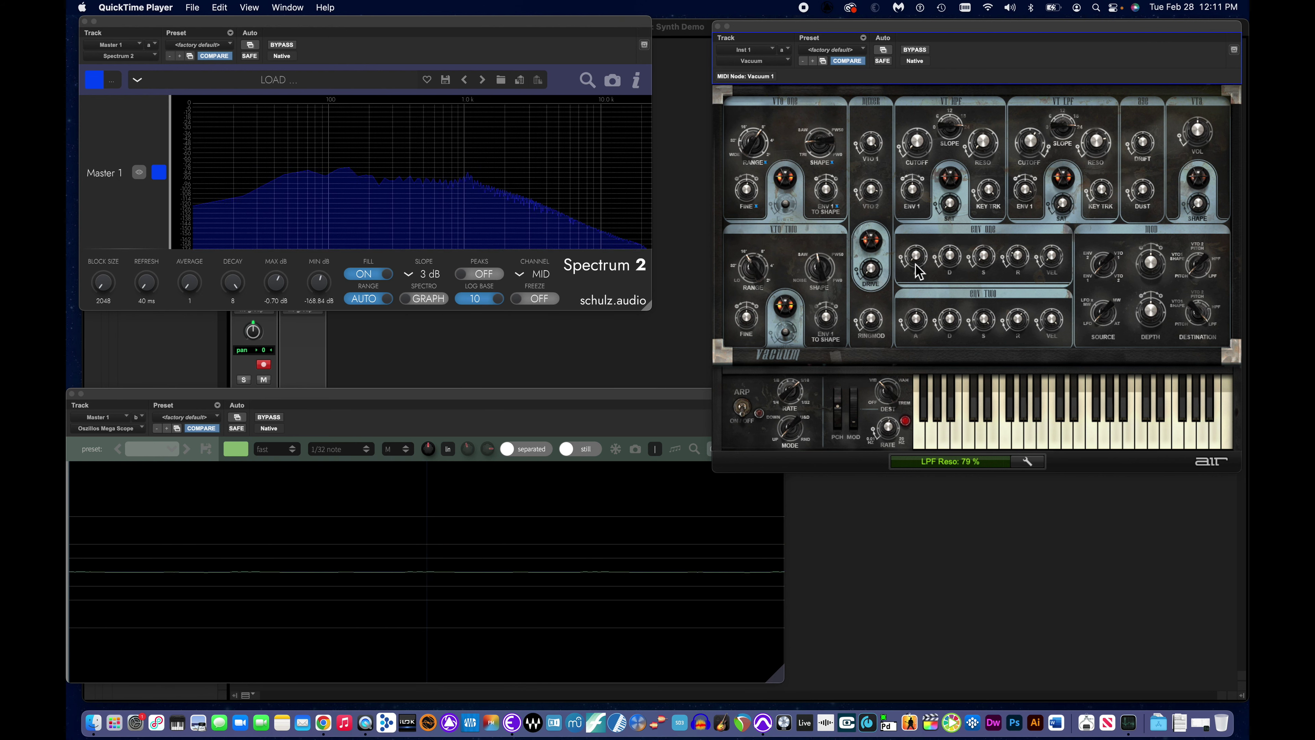
Shape the first envelope by varying its attack around 335 ms, its decay around 214 ms, and its release.
drag(917, 264, 916, 240)
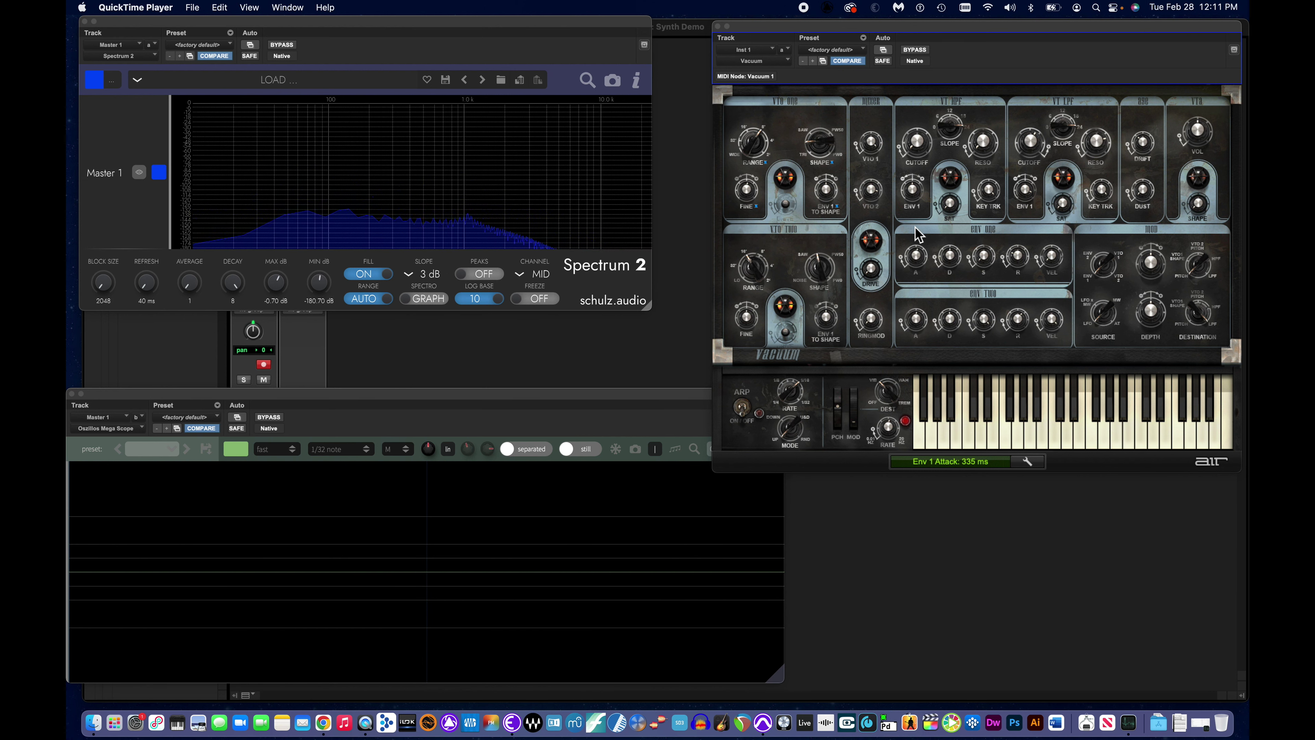
drag(916, 230, 980, 354)
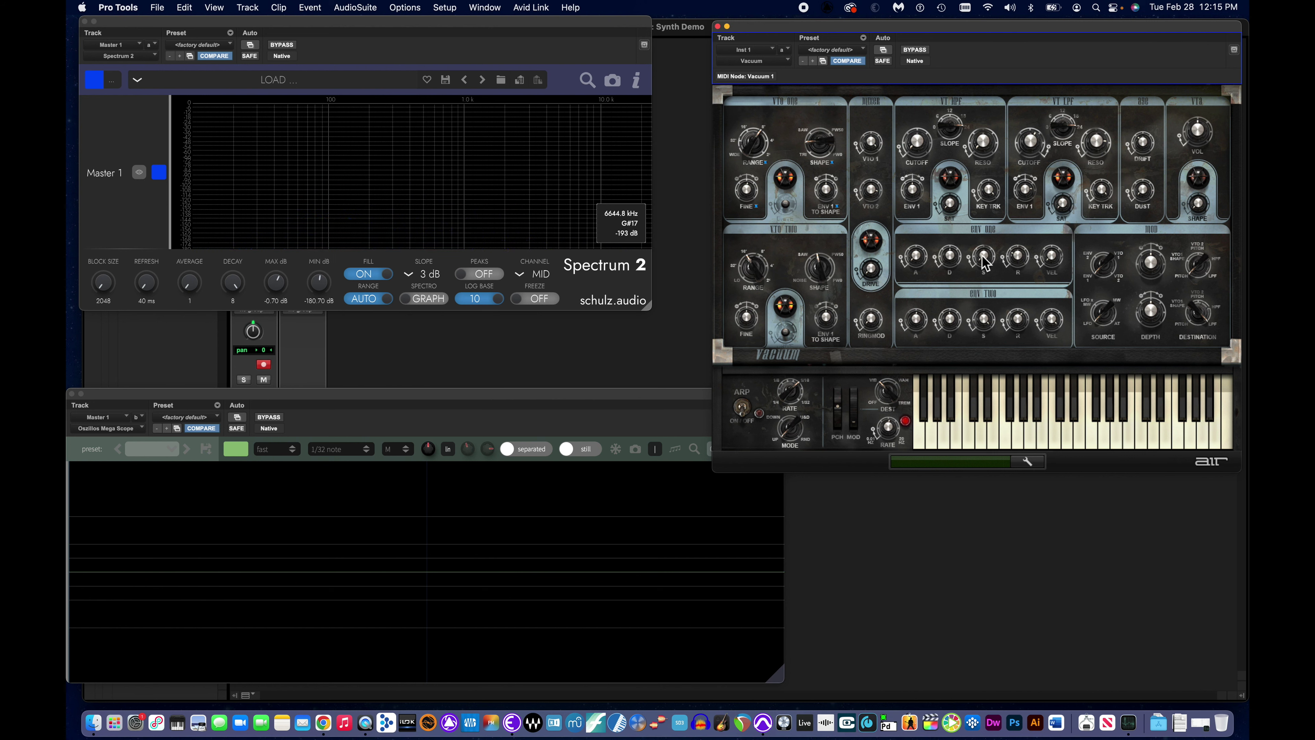
click(952, 265)
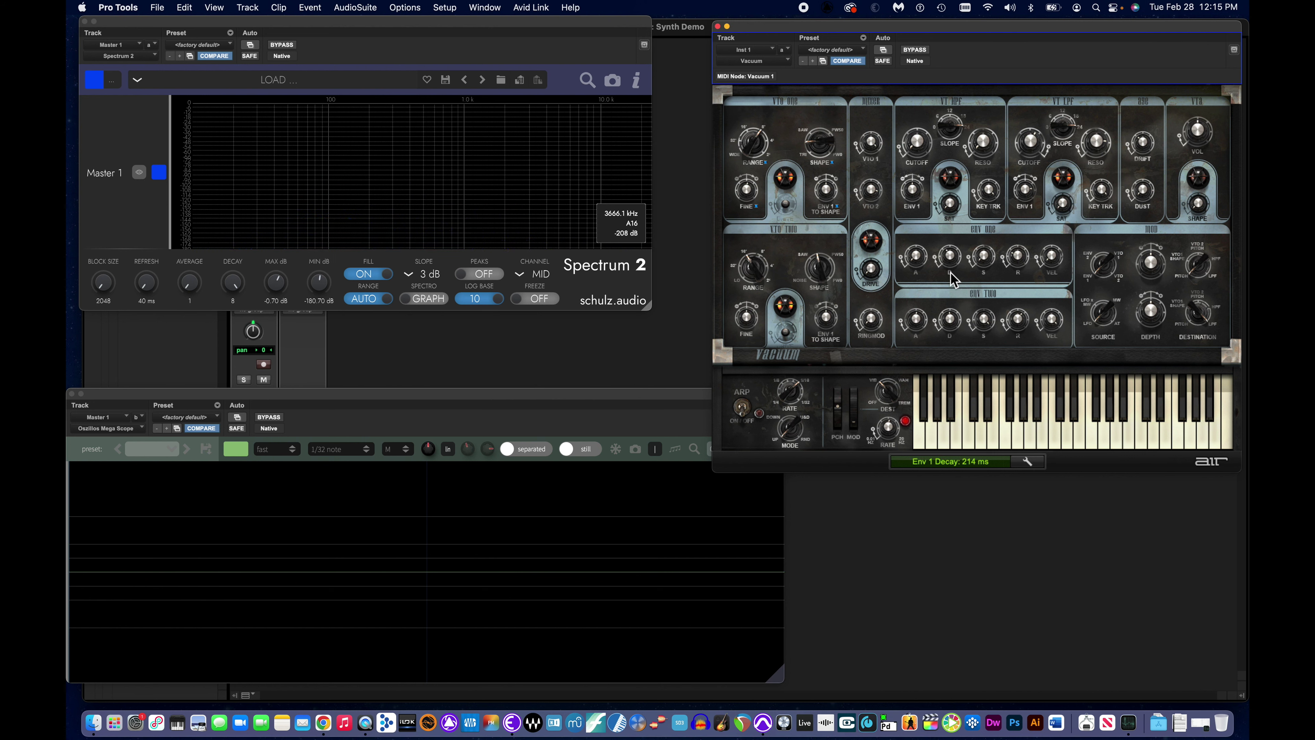
drag(951, 273, 951, 236)
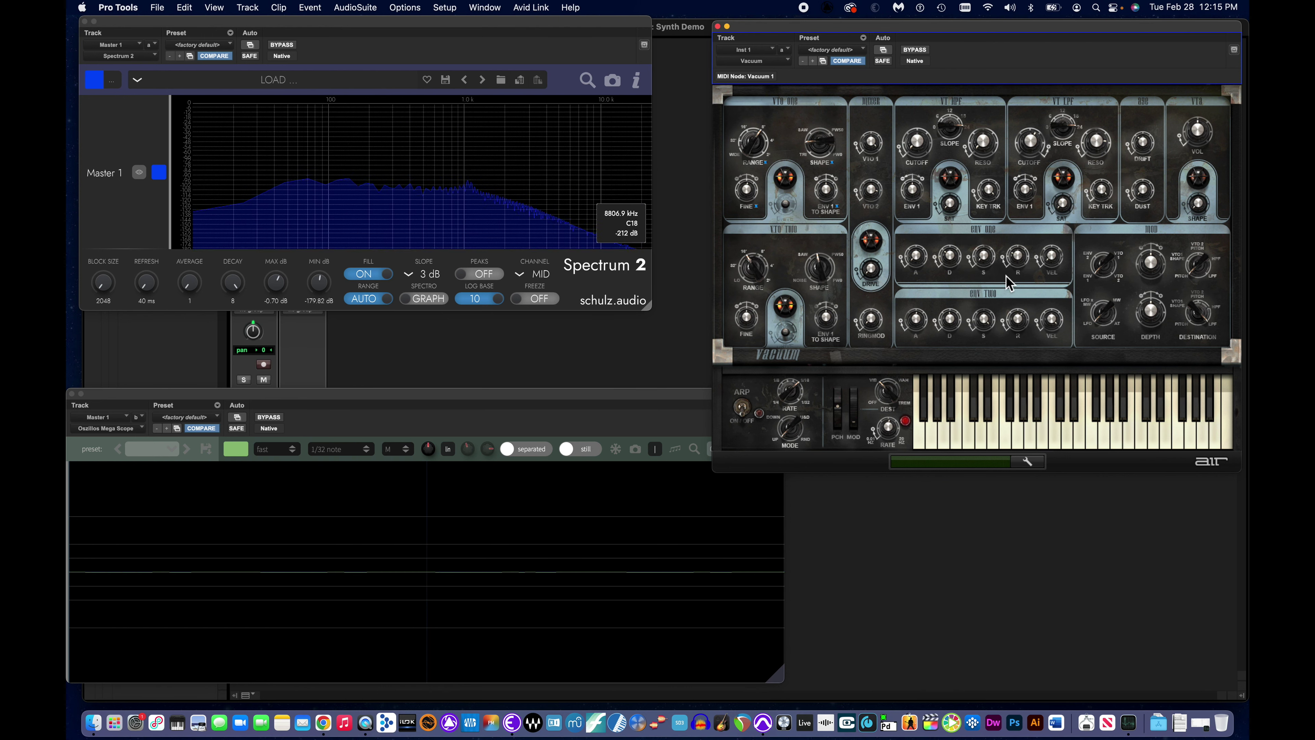
drag(1005, 275, 1005, 290)
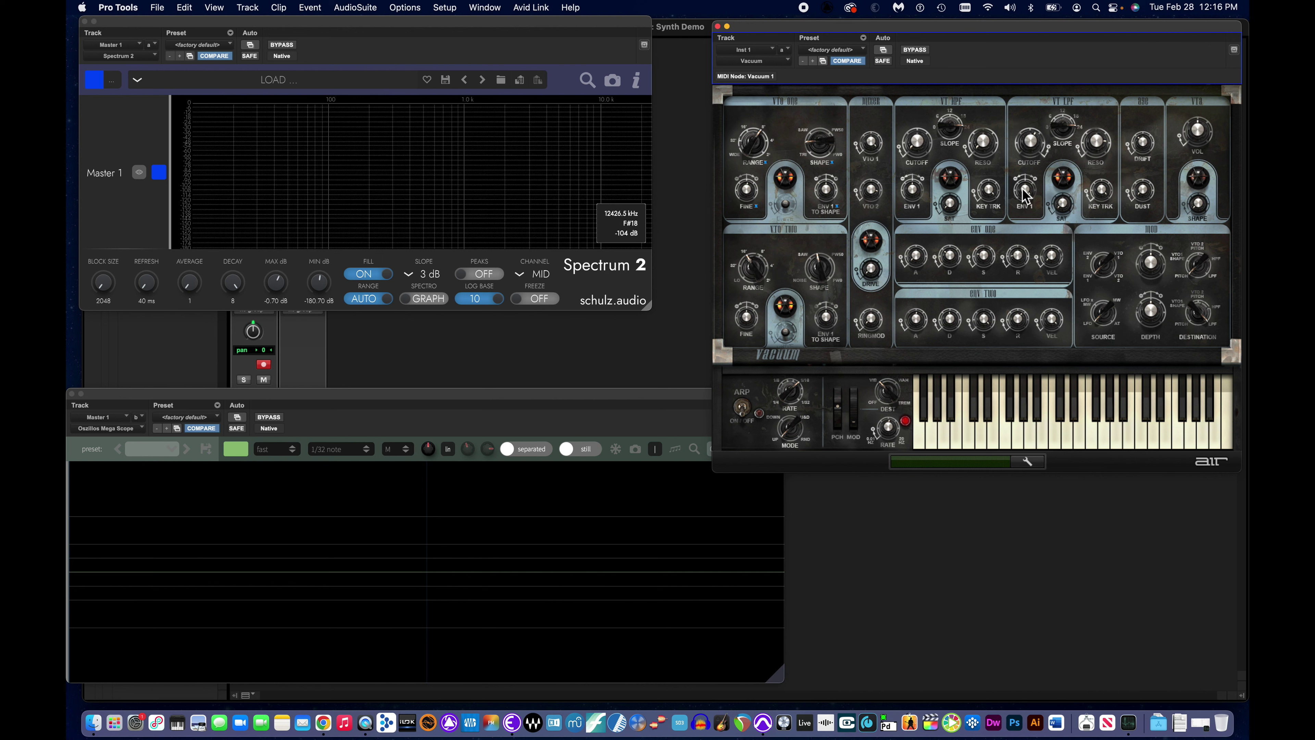
Vary the first envelope's amount on the low-pass filter, including a negative setting of about -50 %.
mouse_move(1025, 196)
drag(1026, 199, 1040, 268)
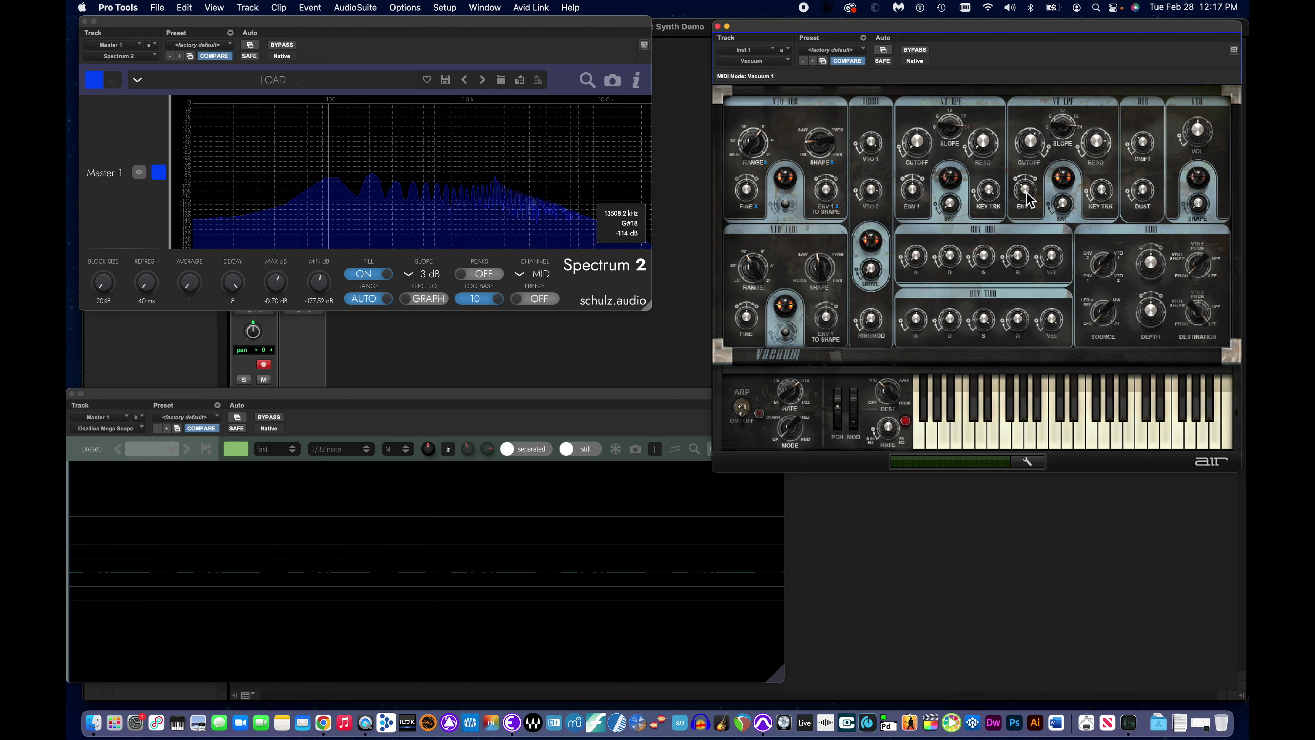
drag(1026, 193, 1026, 204)
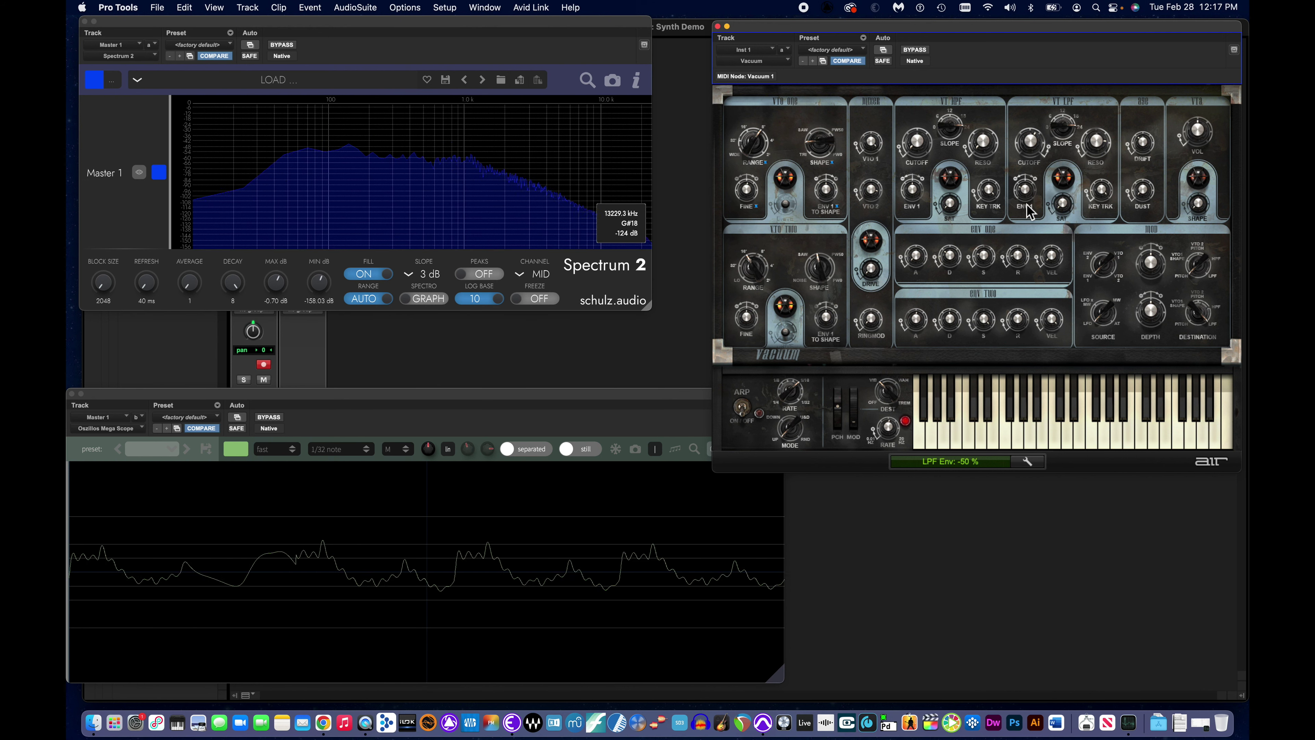
drag(1025, 203, 1046, 152)
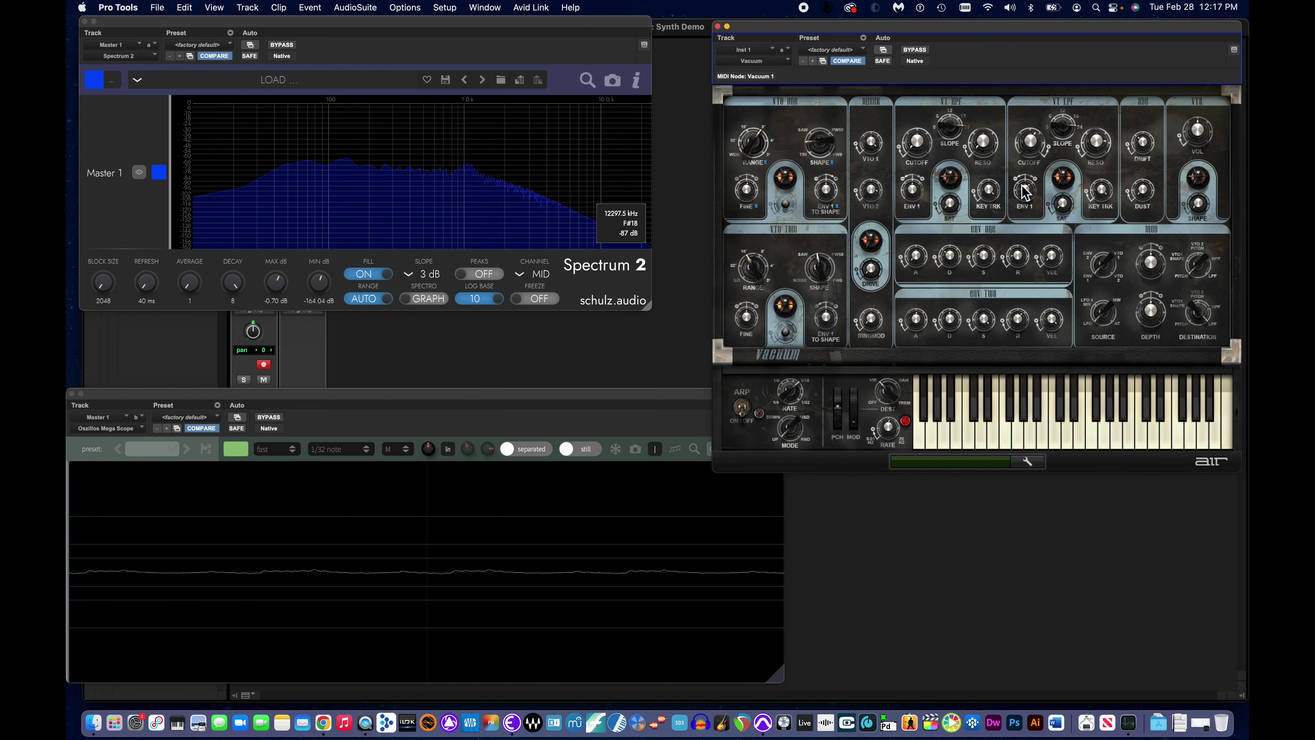
drag(1025, 193, 1030, 197)
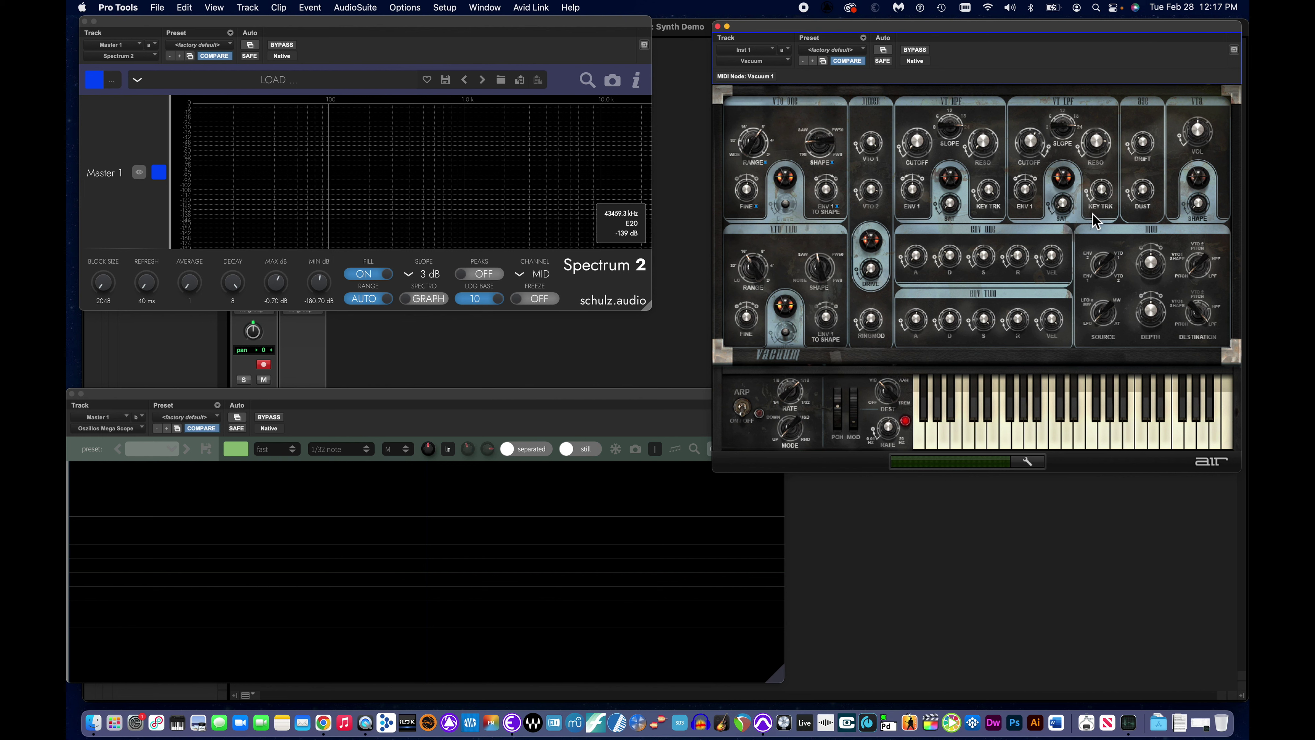
Adjust the low-pass filter's key tracking and the VCA volume.
mouse_move(1097, 209)
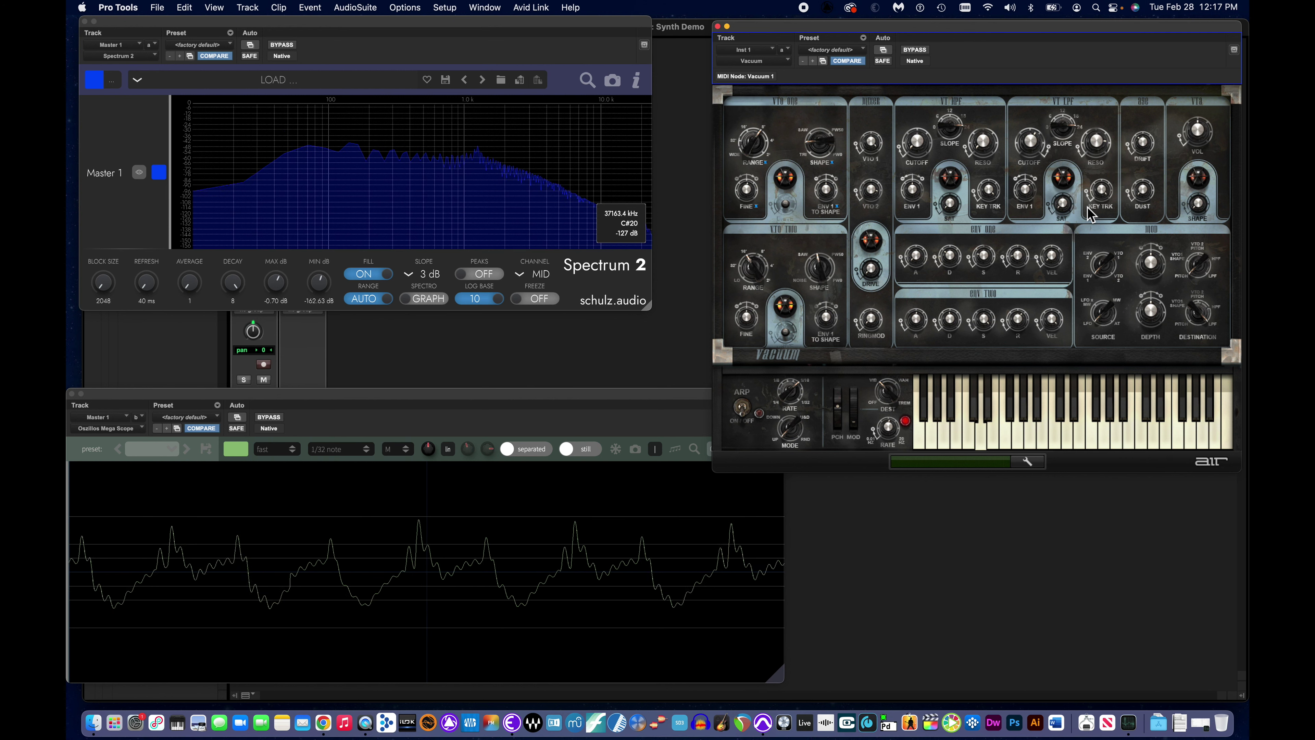
click(1104, 196)
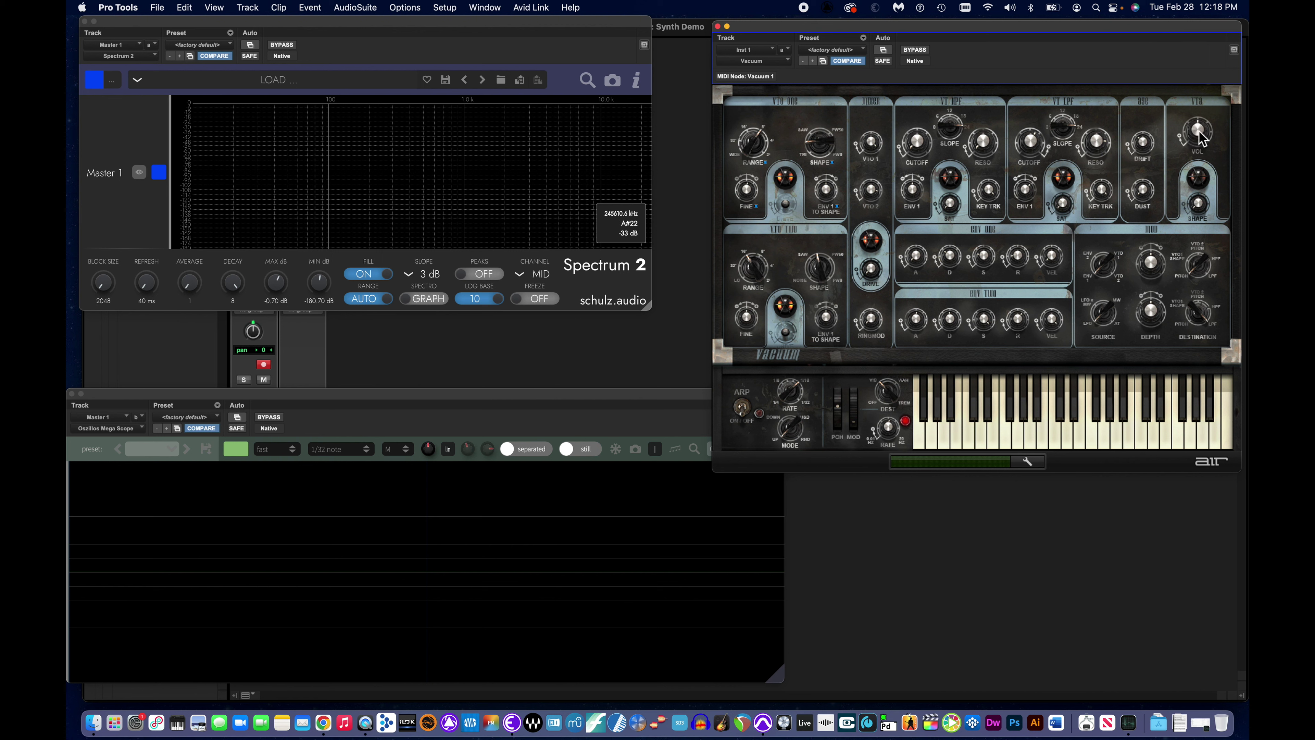
drag(1200, 138, 1228, 241)
Raise the modulation LFO rate from 4.22 Hz to 20.00 Hz and adjust the ring modulator level.
click(888, 438)
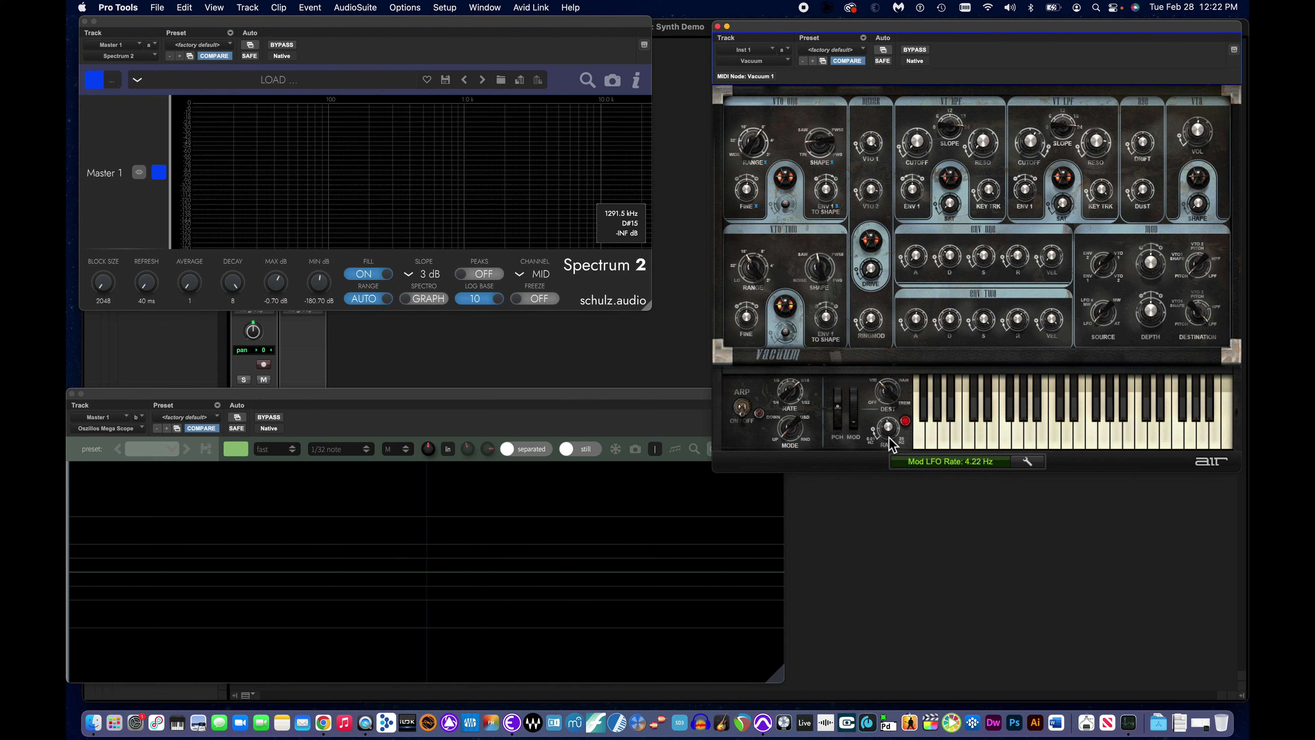
drag(888, 430, 870, 319)
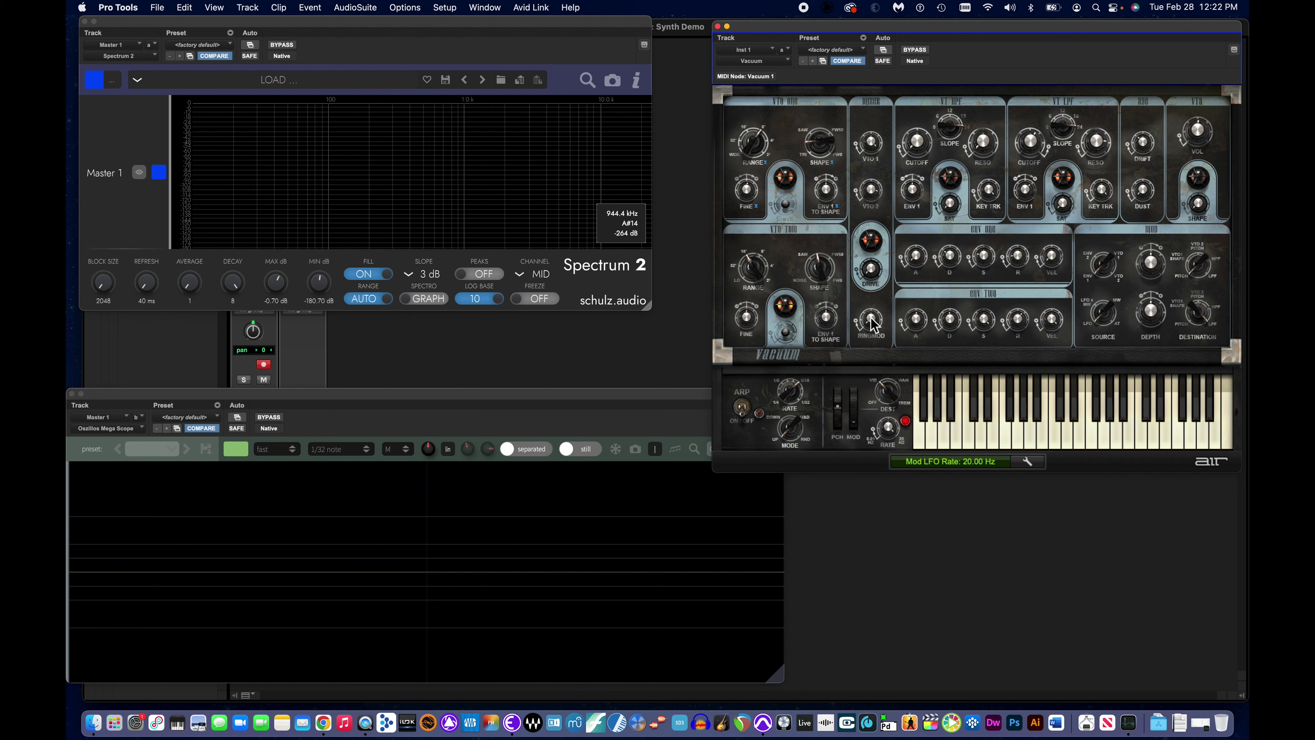
drag(866, 332, 858, 468)
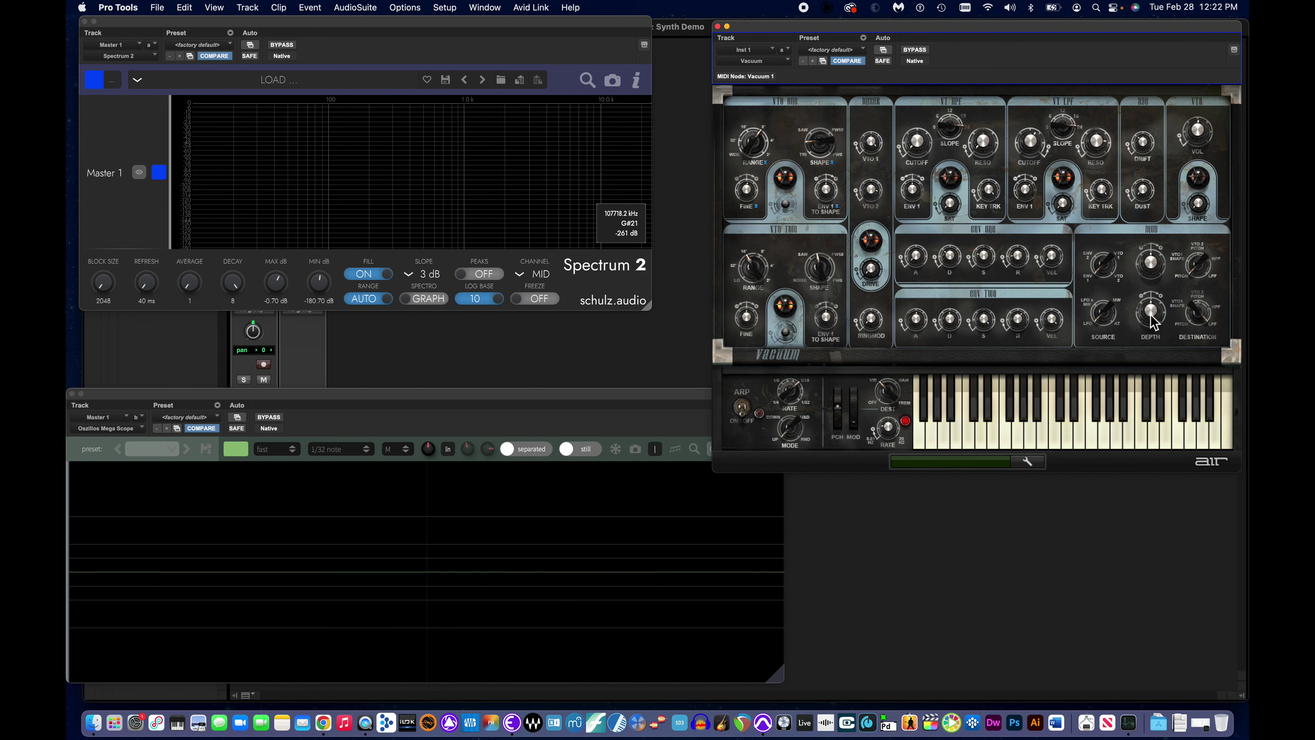
Try raising the second modulation slot's depth, reset it to 0 %, and raise it again.
drag(1150, 315, 1155, 283)
alt+click(1153, 317)
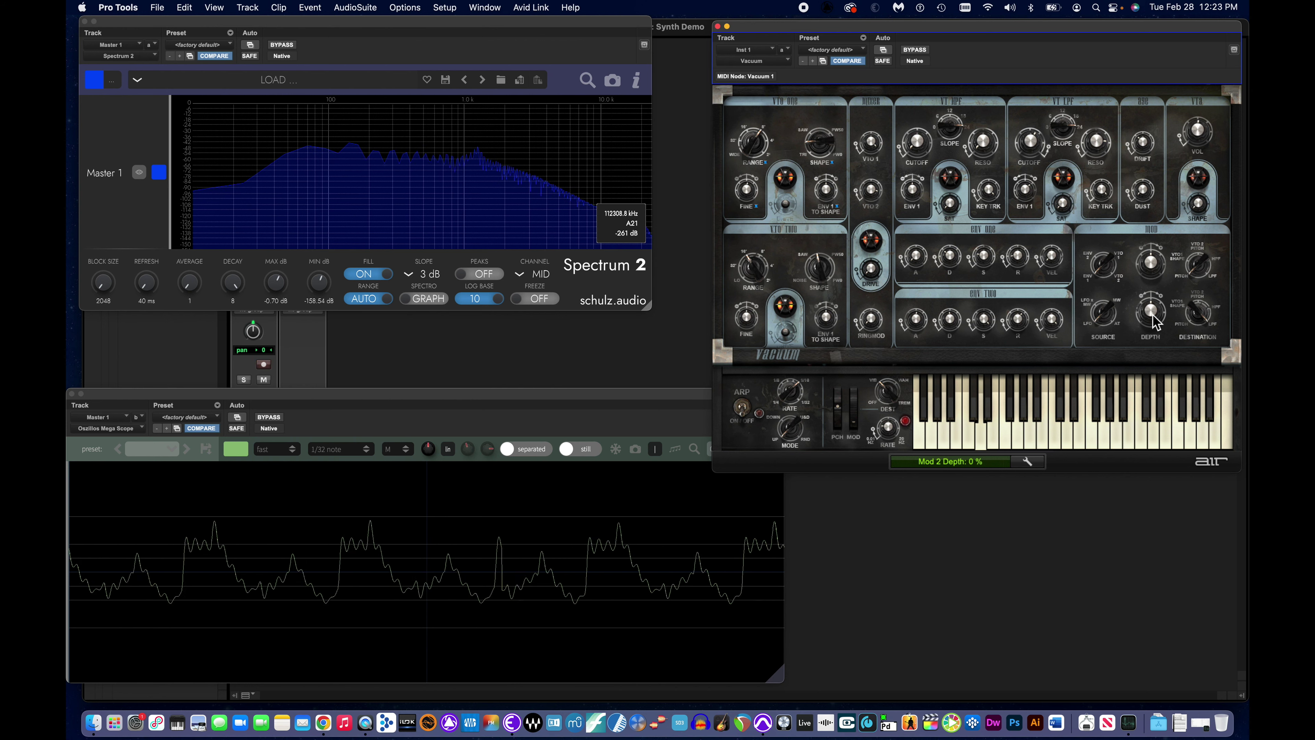
mouse_move(1153, 316)
mouse_down()
mouse_move(1149, 286)
mouse_move(1149, 300)
mouse_up()
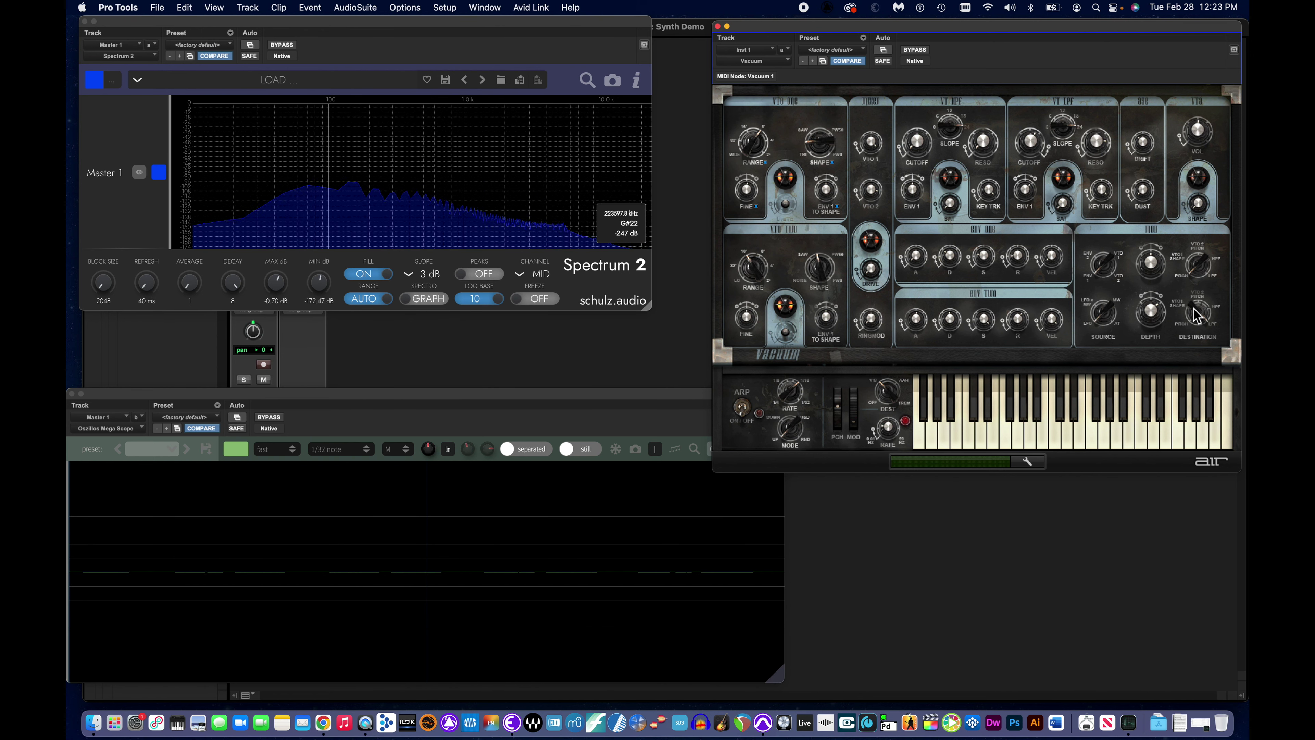
Change the second modulation slot's destination while auditioning the sound.
drag(1198, 313, 1196, 327)
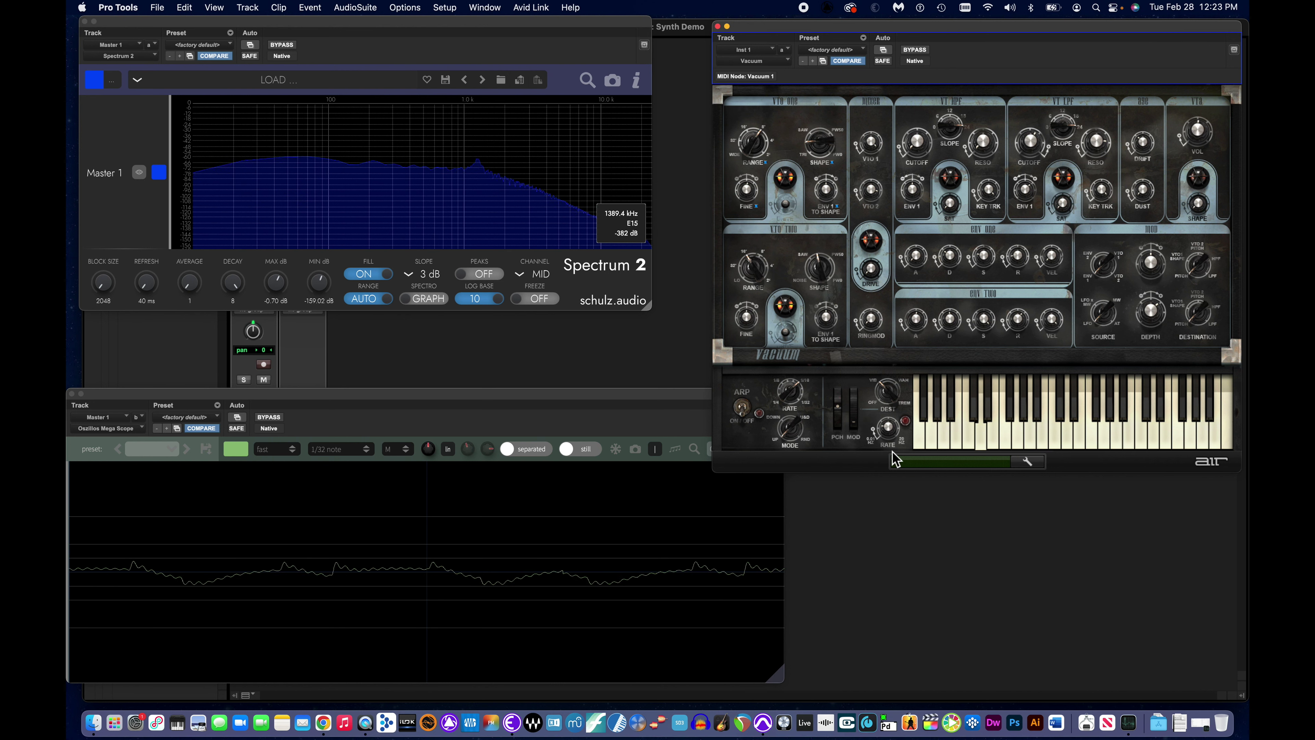
click(989, 441)
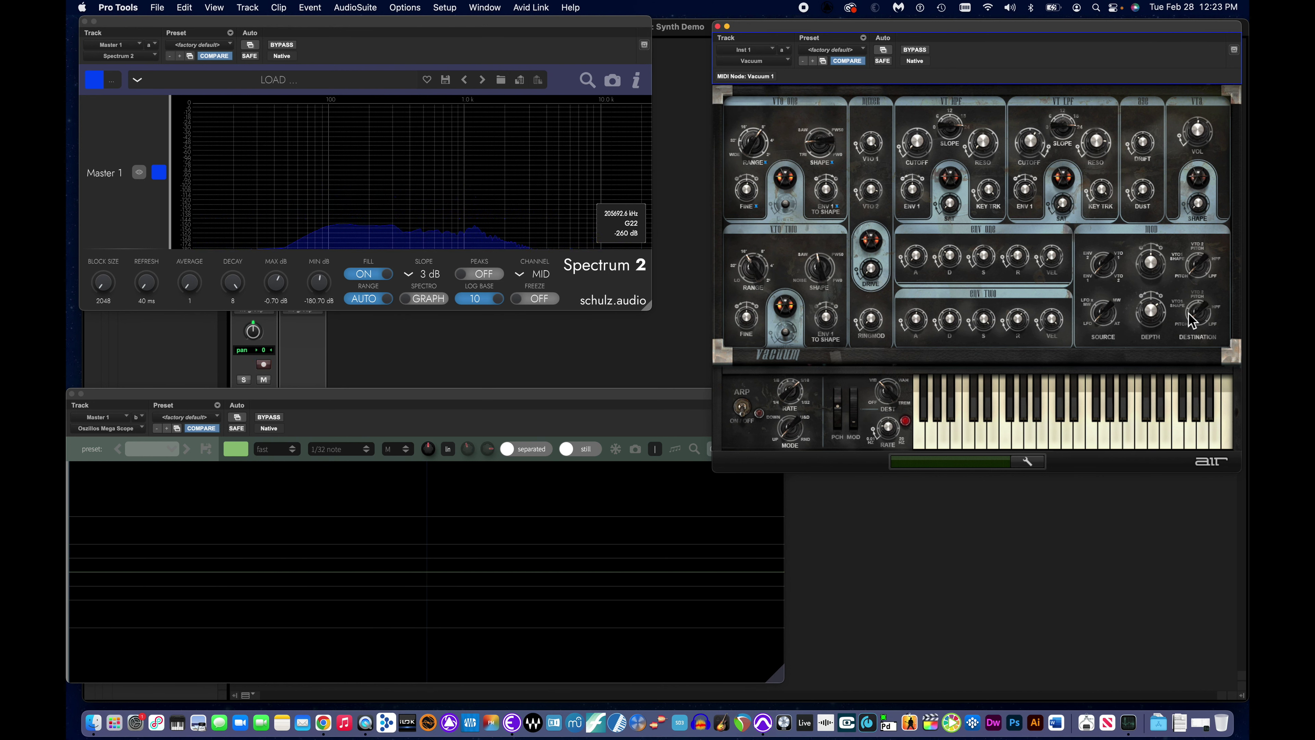
mouse_move(1190, 315)
mouse_down()
mouse_move(1193, 304)
mouse_move(1194, 323)
mouse_up()
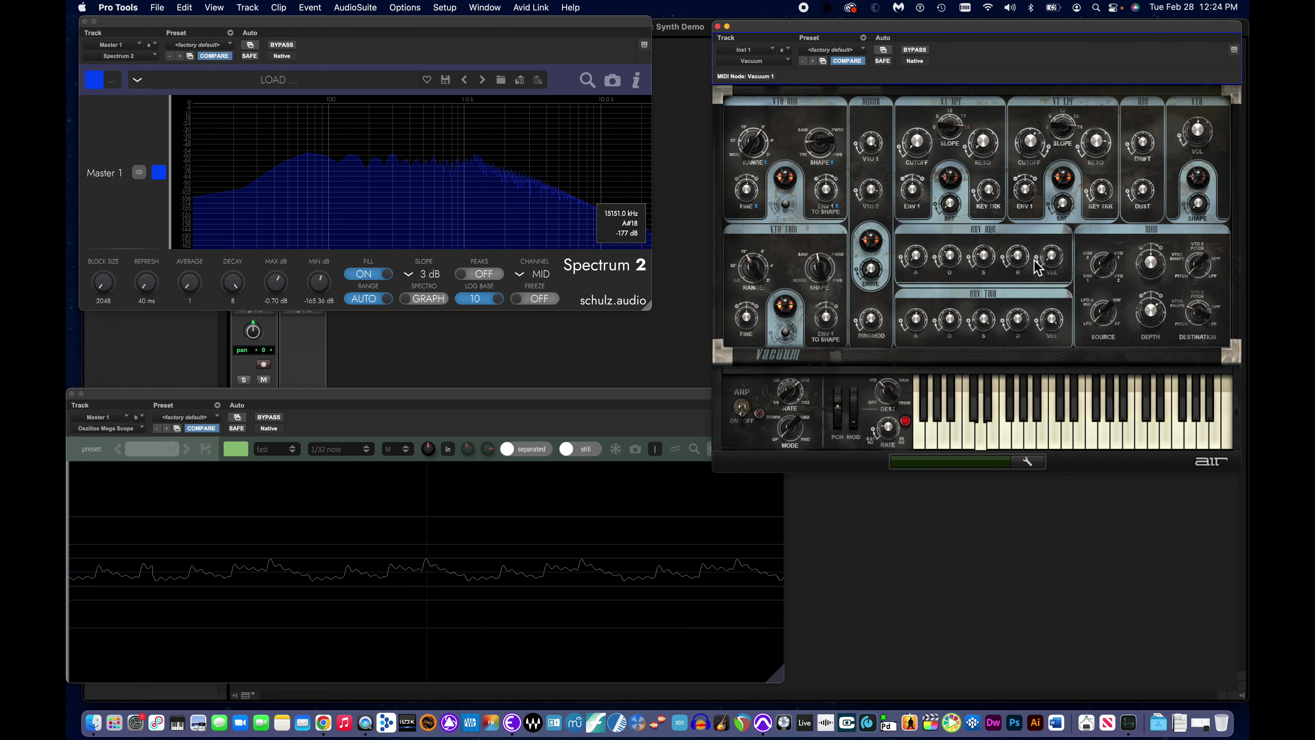
Increase the second modulation slot's depth and raise the modulation LFO rate.
drag(1150, 316, 1145, 276)
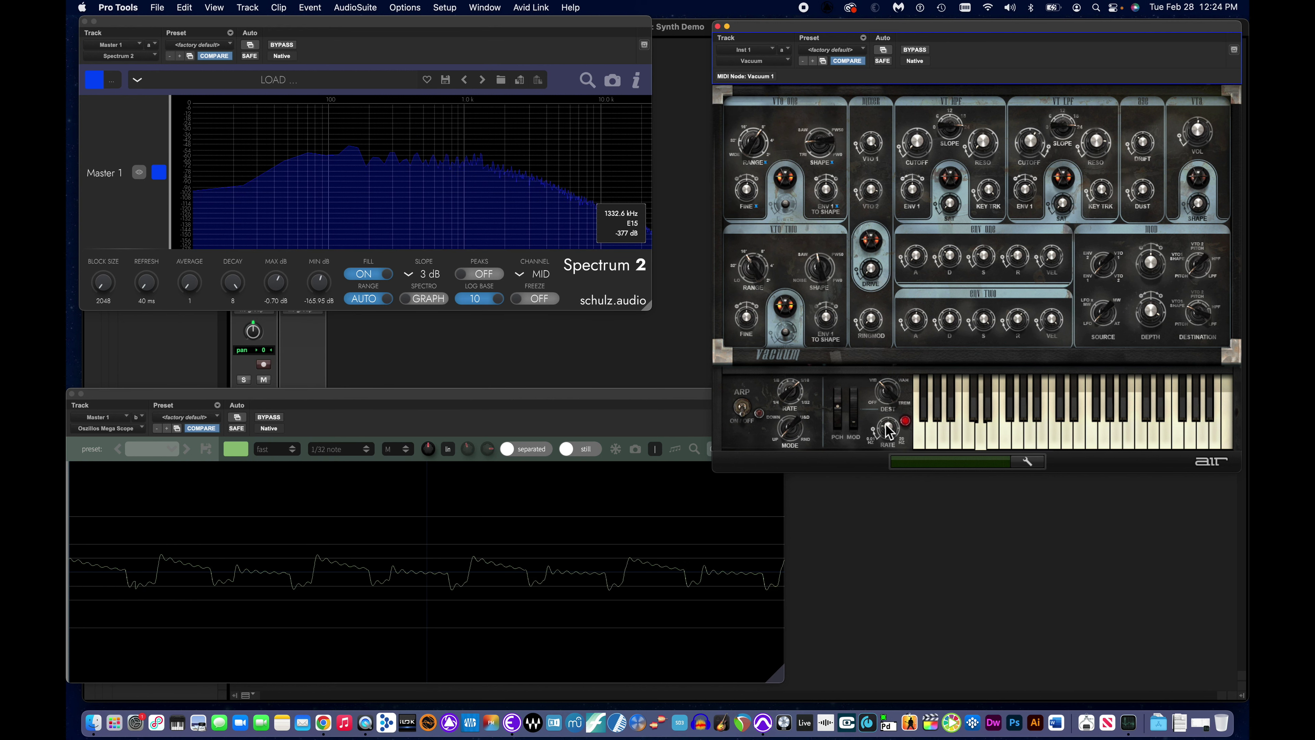
drag(887, 428, 885, 407)
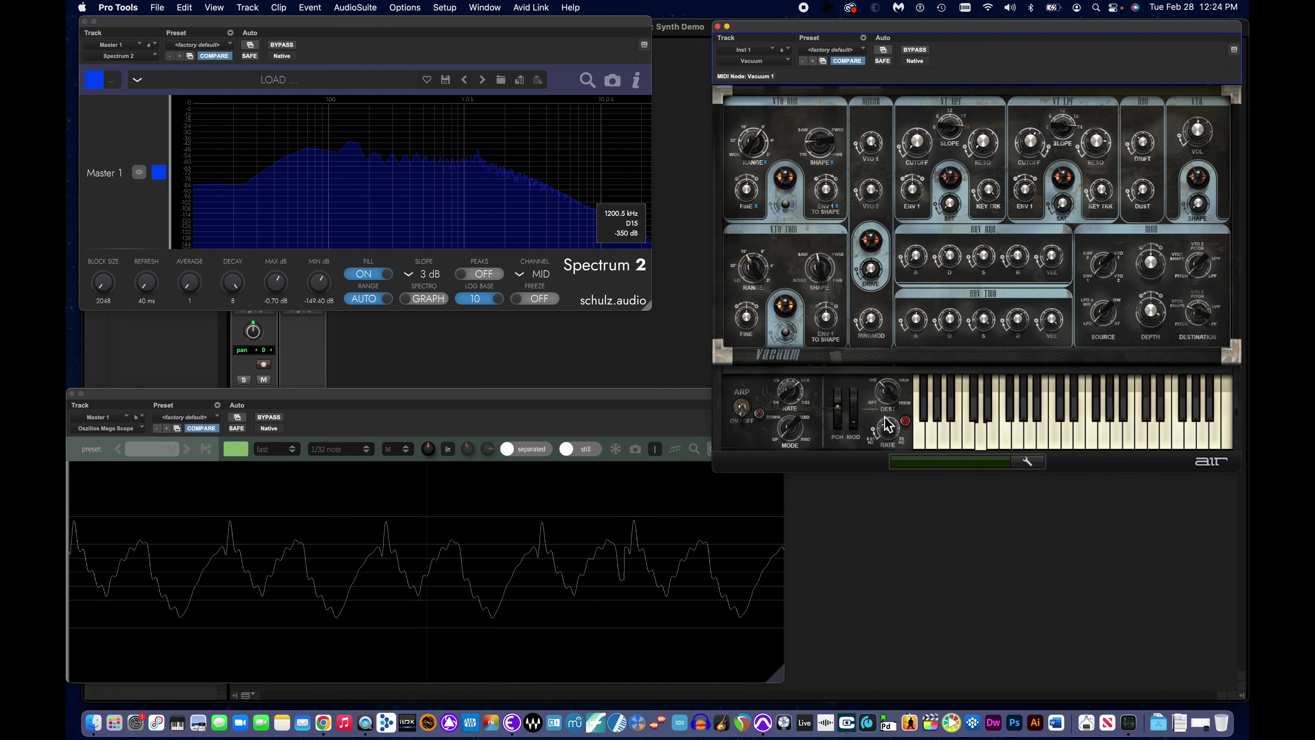
drag(883, 422, 882, 403)
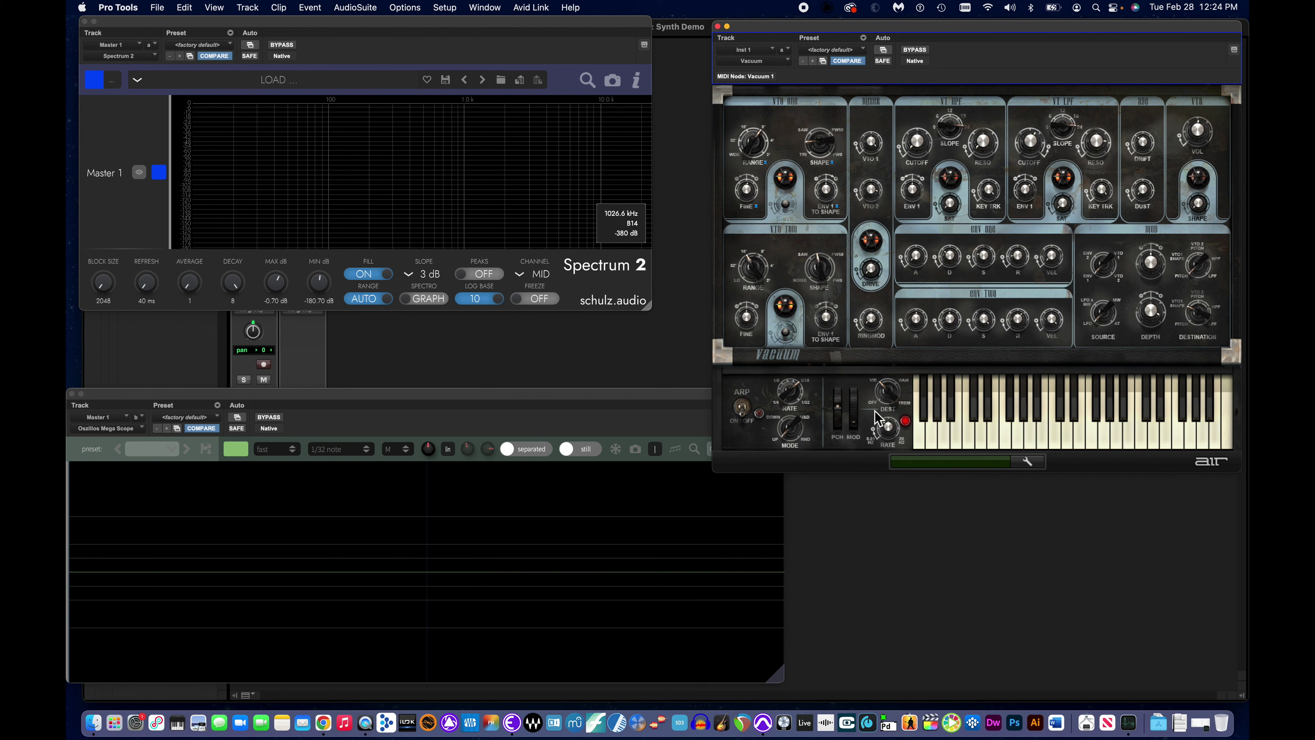
Set the second modulation slot's depth to about +25 % and fine-tune the LFO rate.
mouse_move(889, 422)
mouse_move(1149, 331)
drag(1150, 350, 1156, 327)
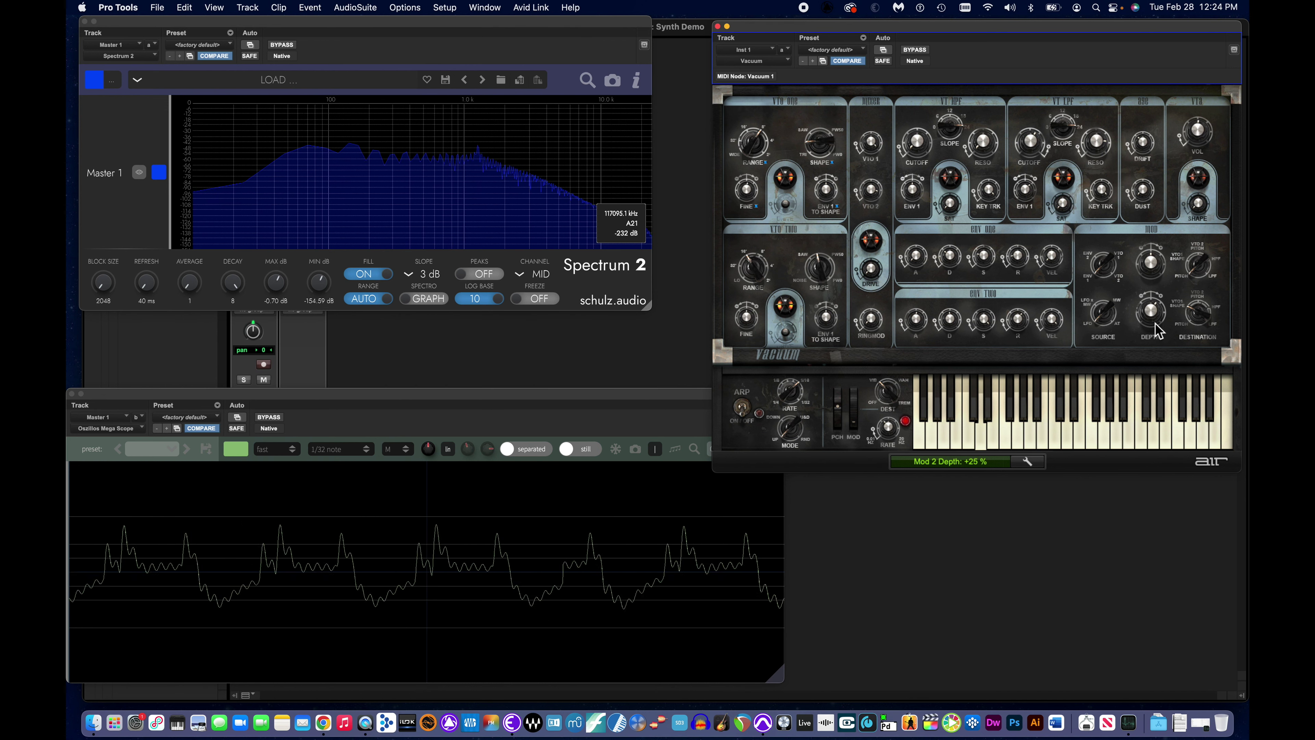
drag(893, 430, 894, 427)
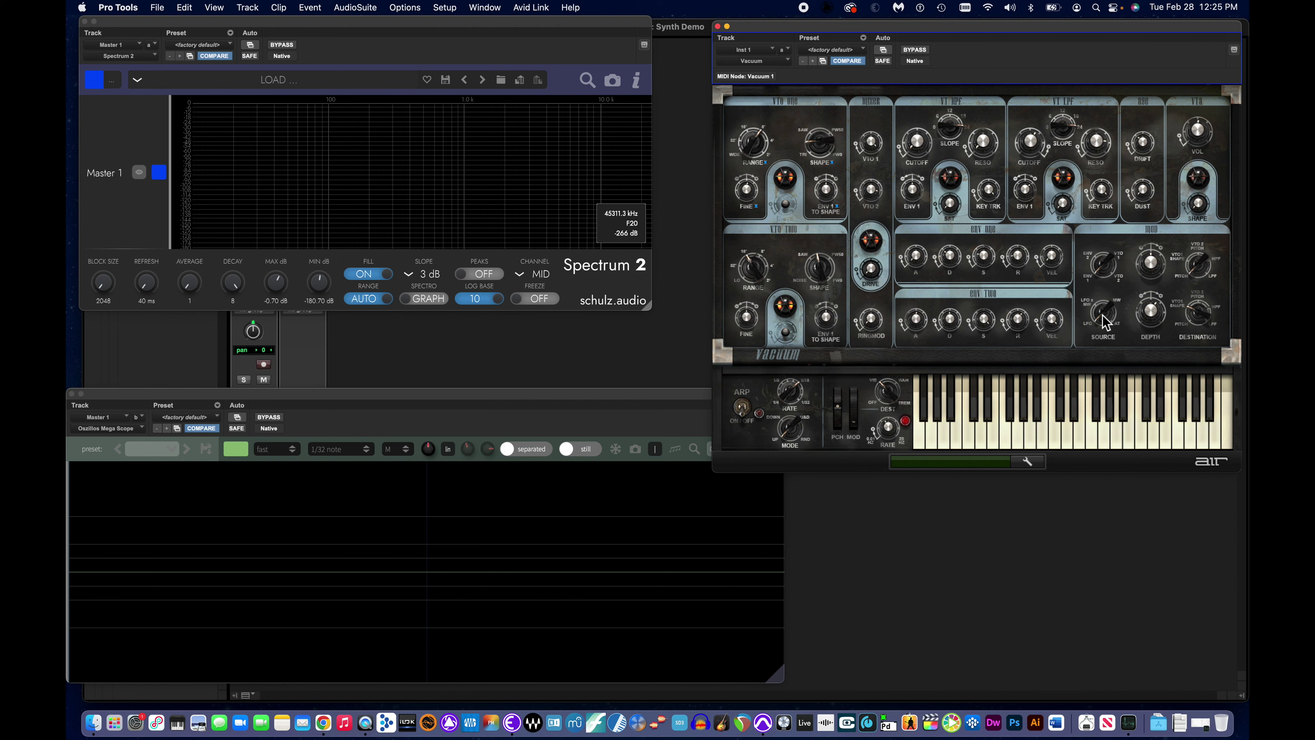
Set the second modulation slot's source to MW, lower the mod wheel to 0, and set the wheel's own destination to Off.
drag(1094, 327, 1100, 315)
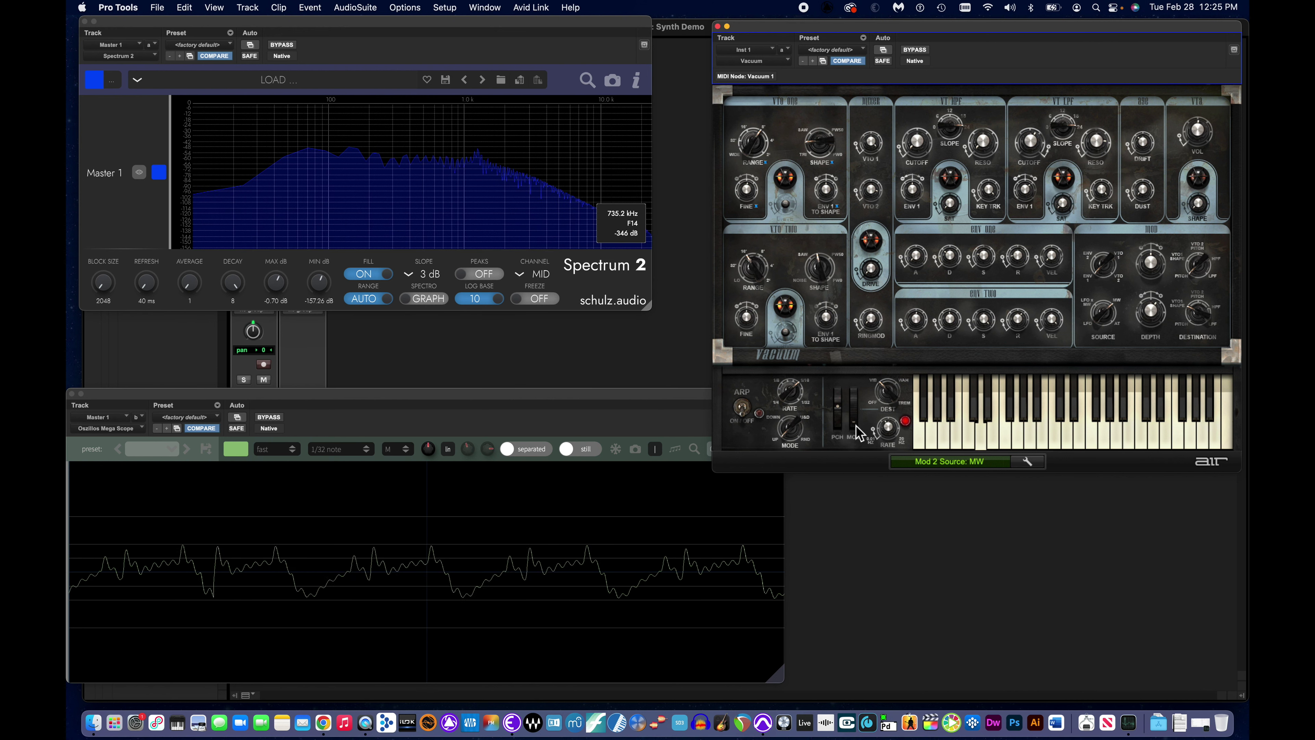
mouse_move(855, 426)
mouse_down()
mouse_move(853, 376)
mouse_move(870, 448)
mouse_up()
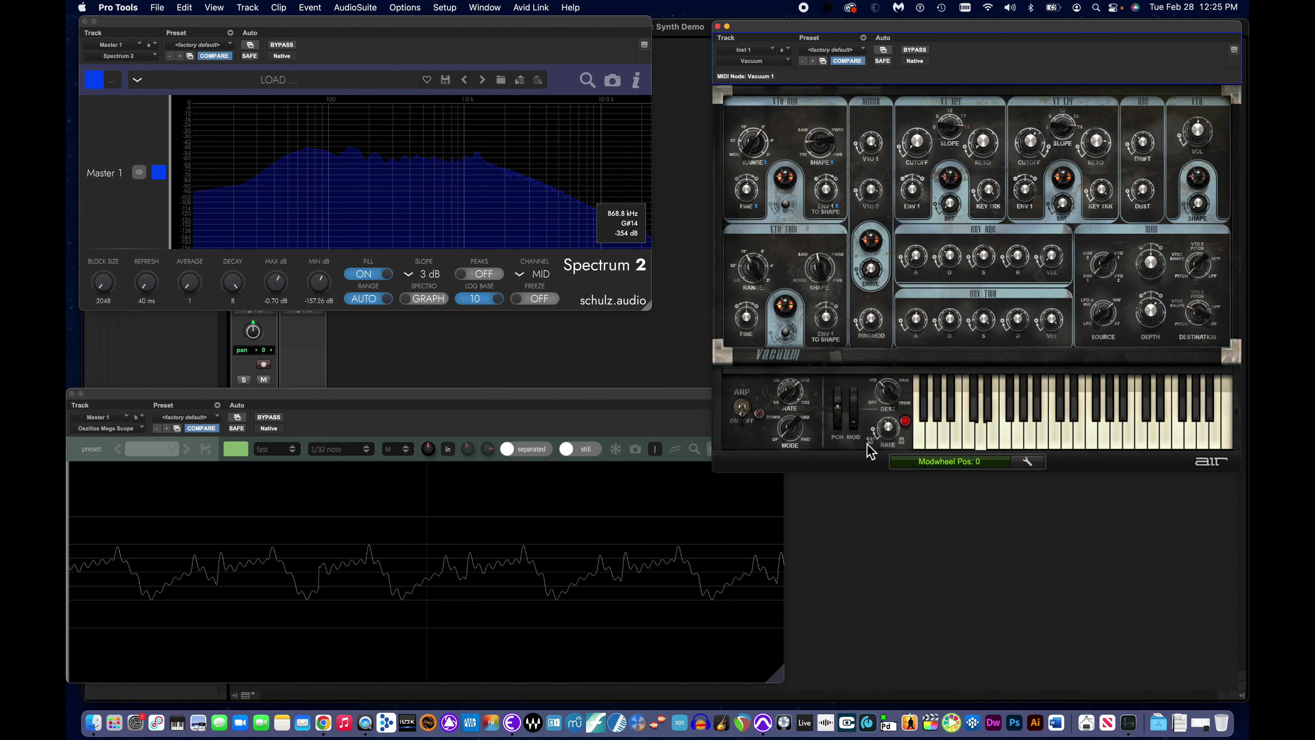
click(884, 392)
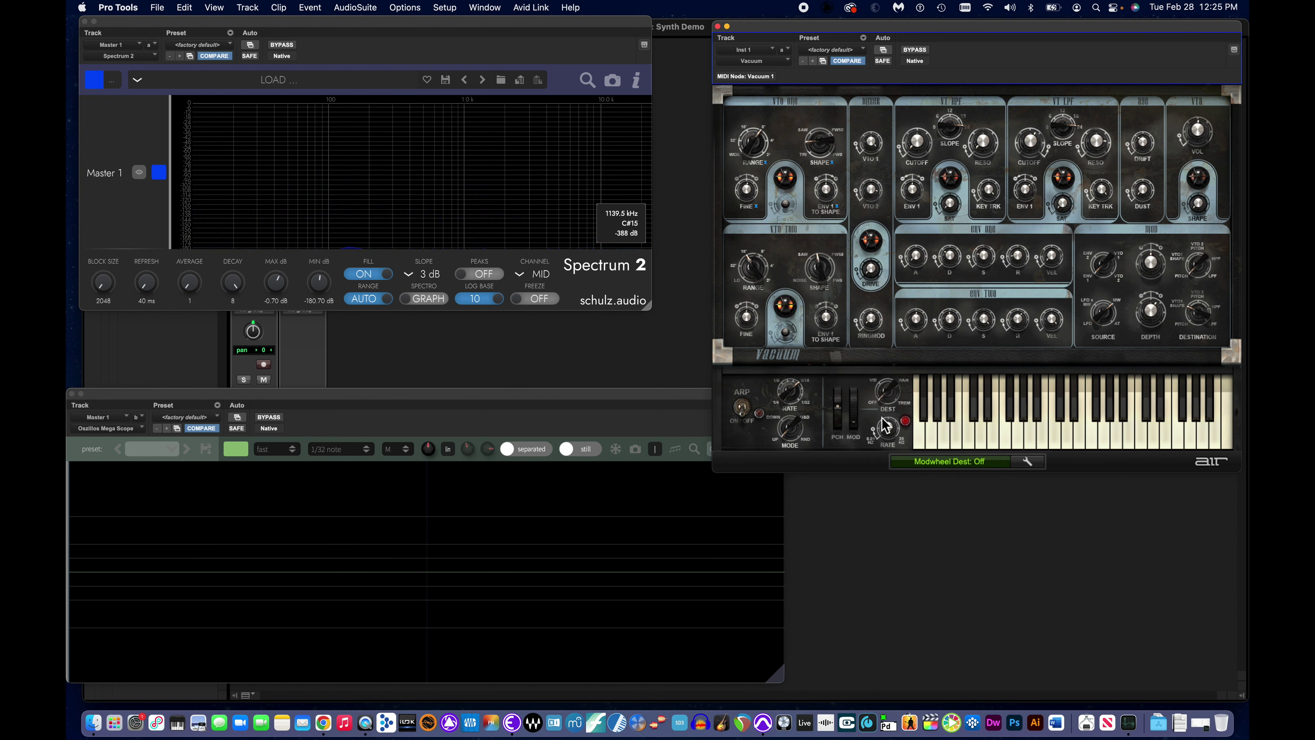
Raise the mod wheel to about 42, set the second modulation slot's depth to +75 %, and move the wheel back down.
drag(853, 422, 861, 351)
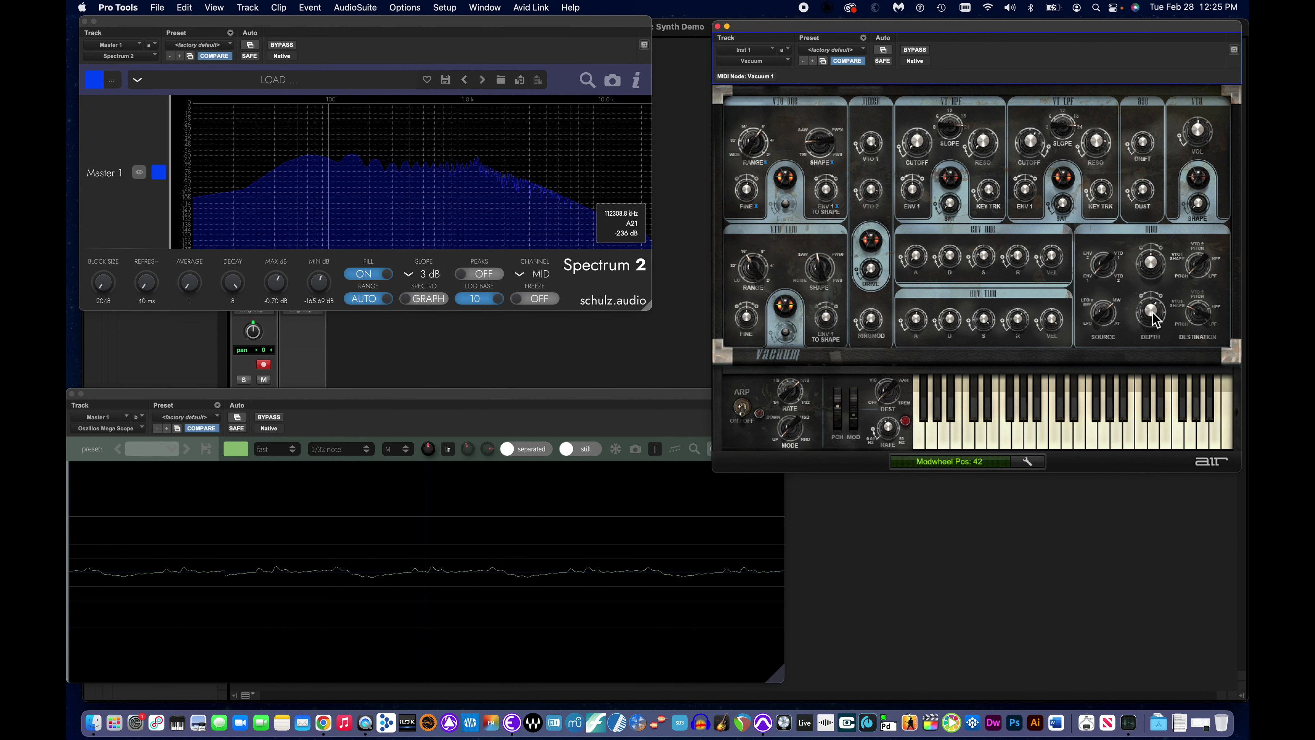
drag(1148, 310, 1149, 282)
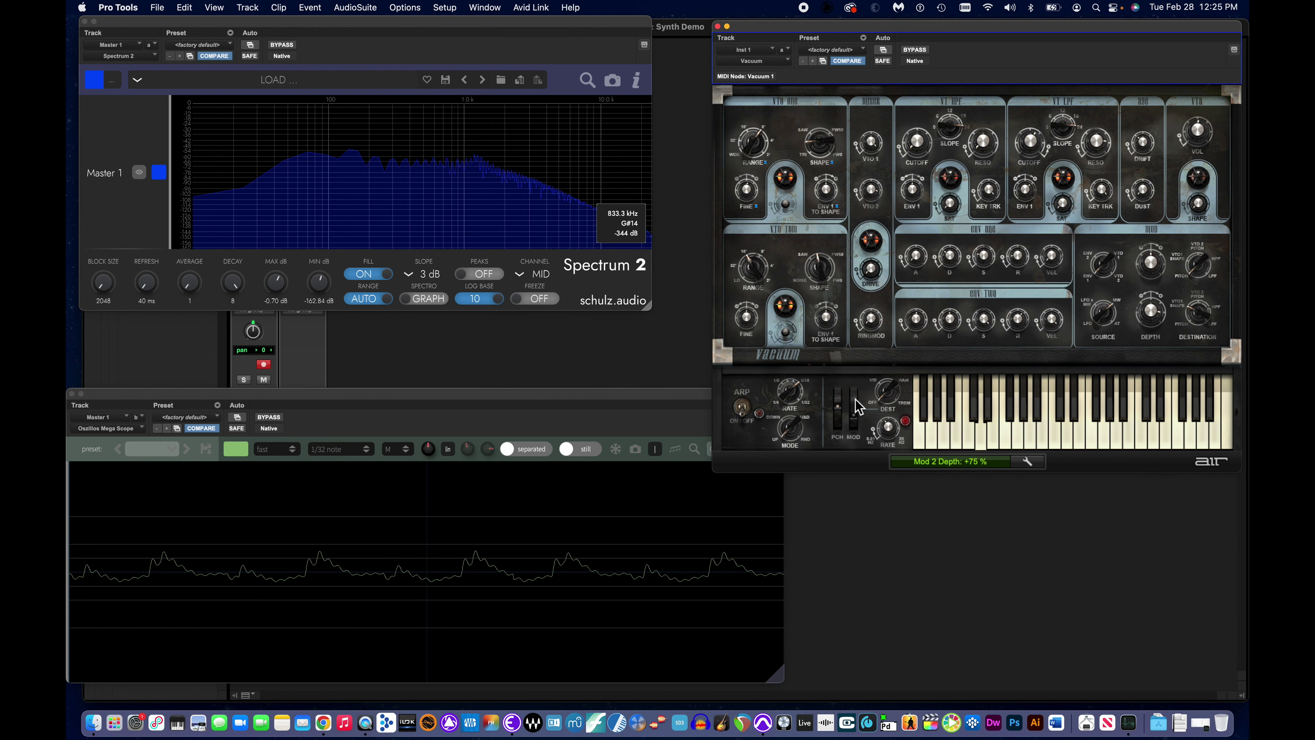
drag(854, 412, 875, 493)
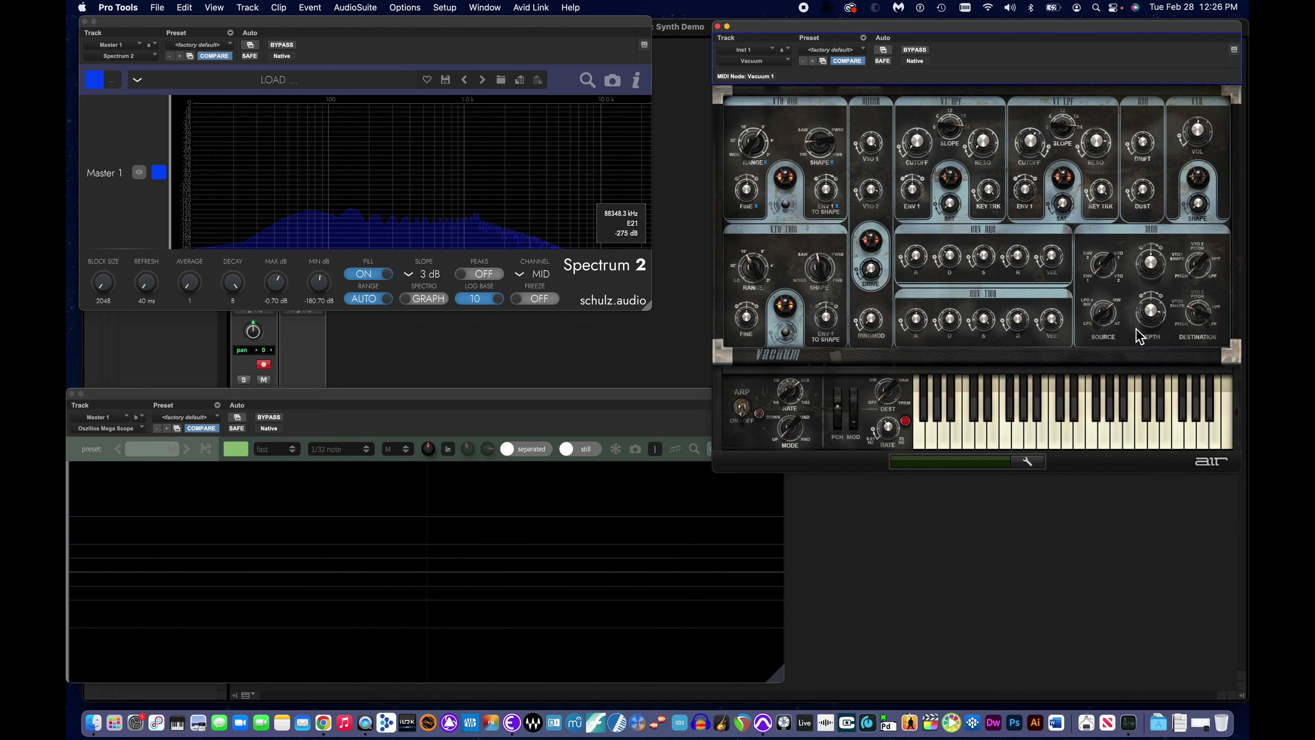
Set the second modulation slot's source back to LFO, adjust its depth, and lower the mod wheel.
click(1150, 316)
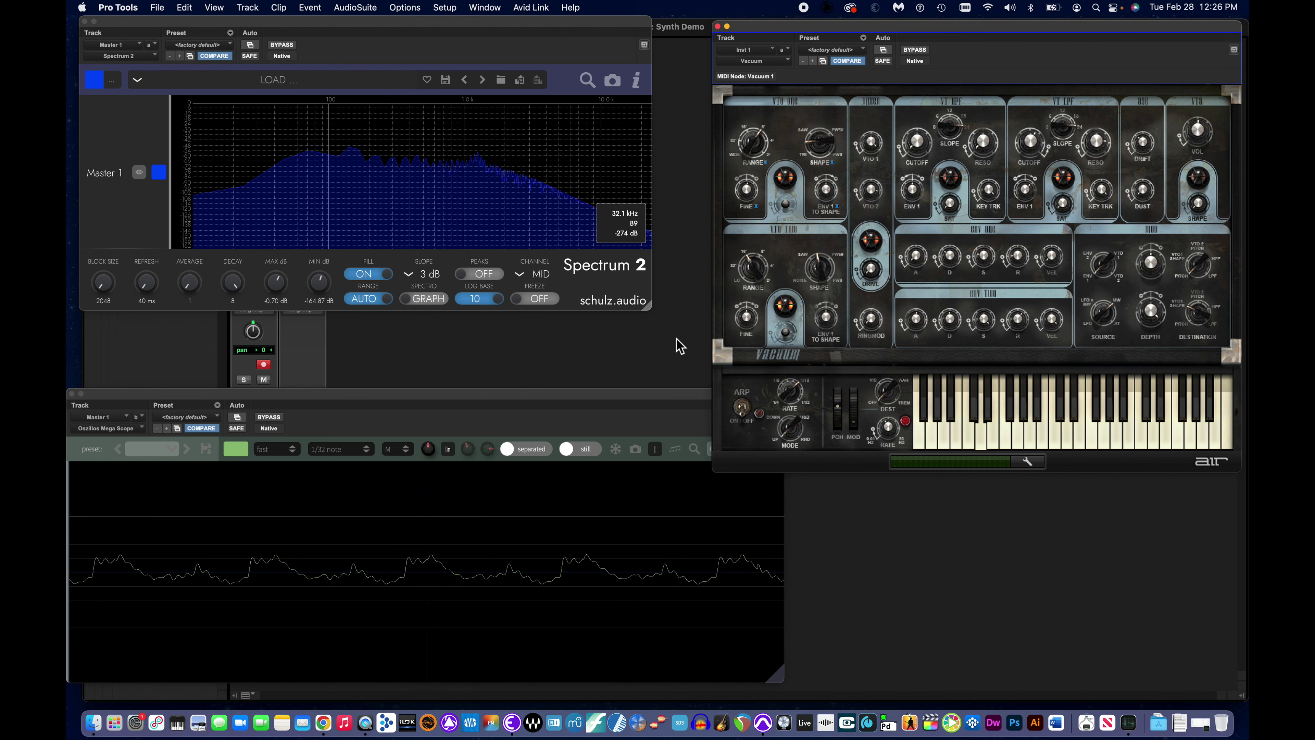
drag(857, 418, 846, 461)
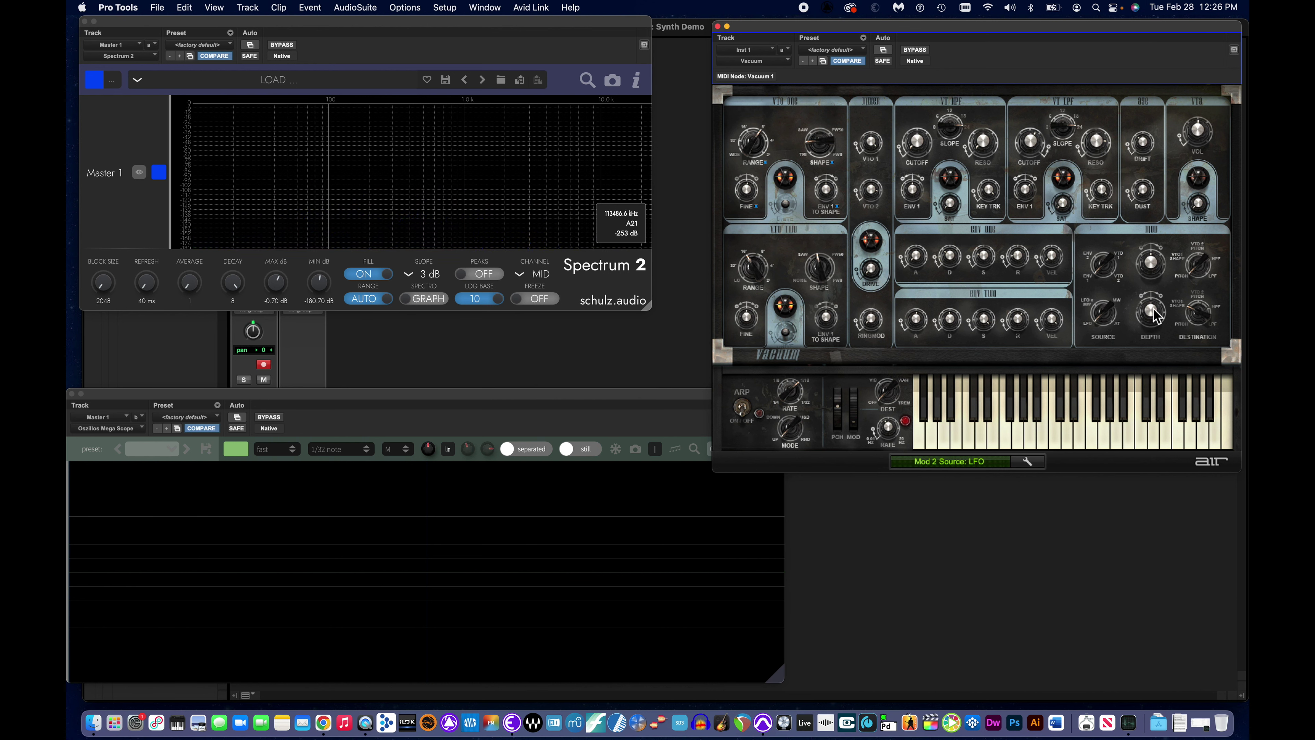
mouse_move(1155, 316)
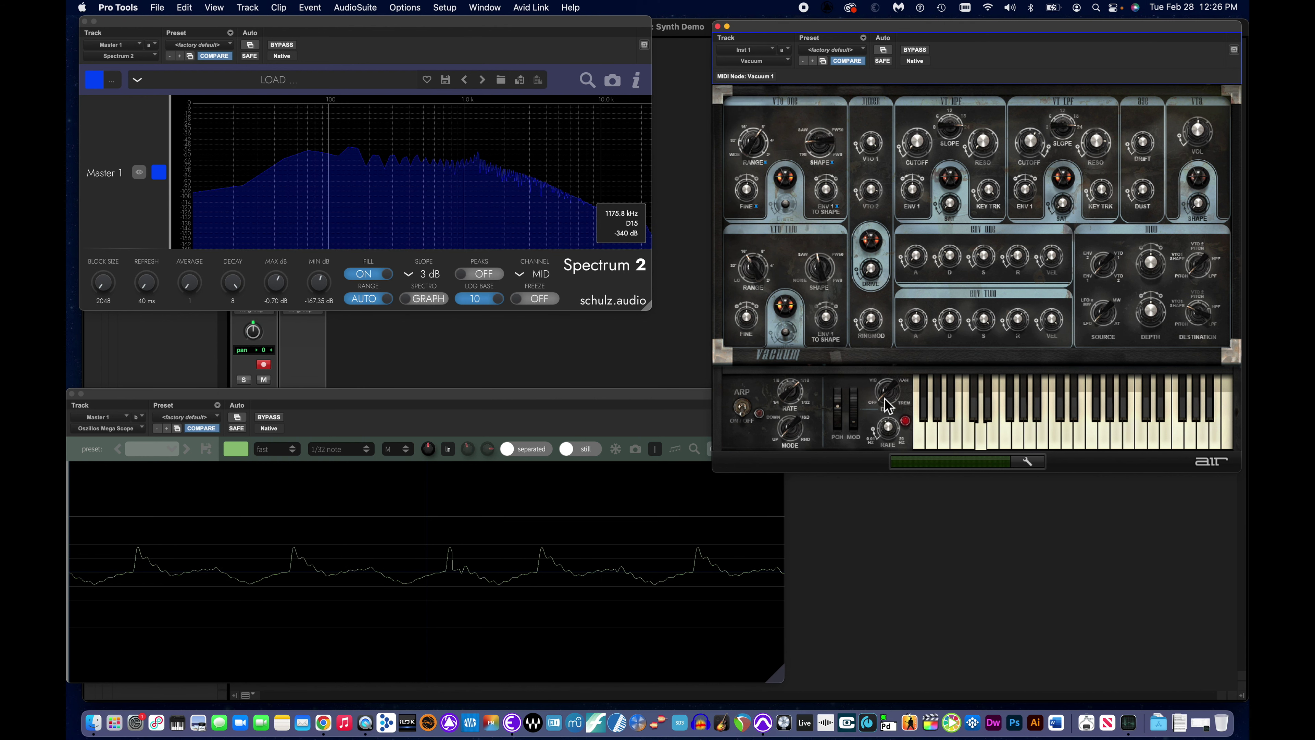
Route the mod wheel to Vib, raise it to about 44, and try modulation LFO rates around 1.93 Hz.
drag(886, 407, 884, 395)
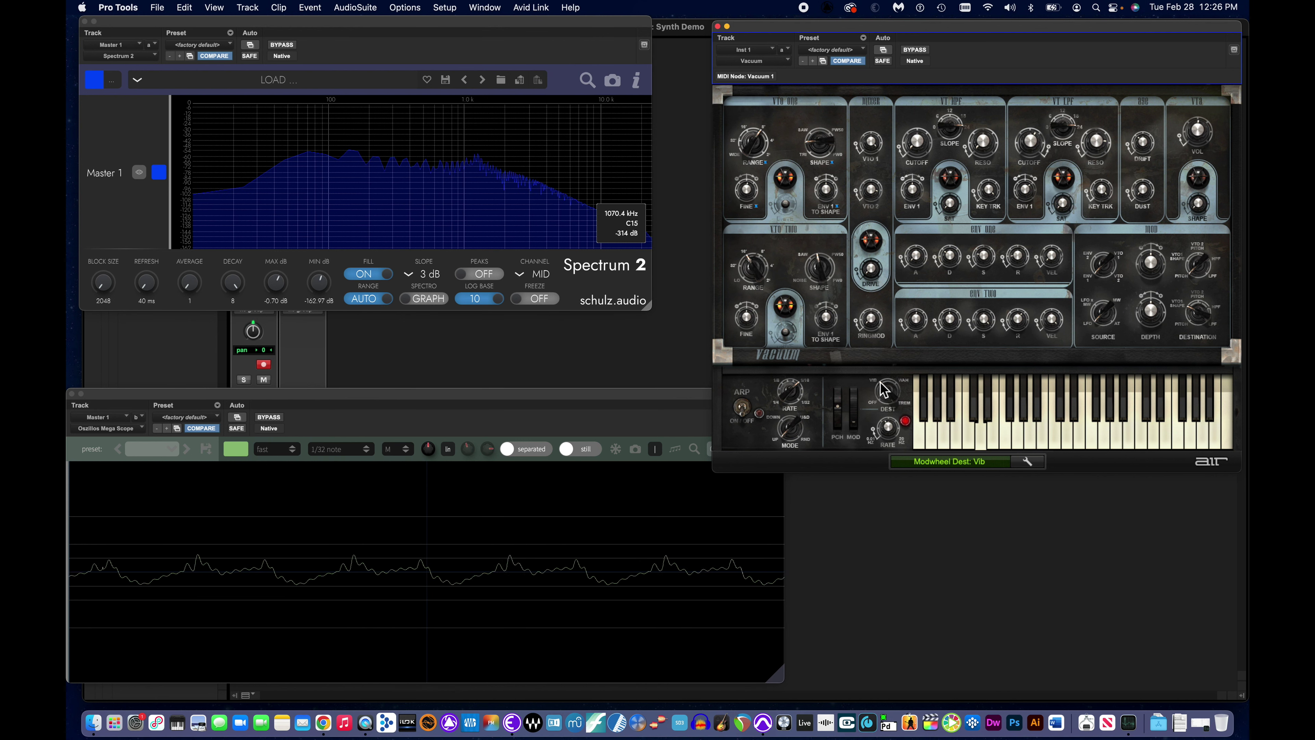
drag(854, 424, 854, 381)
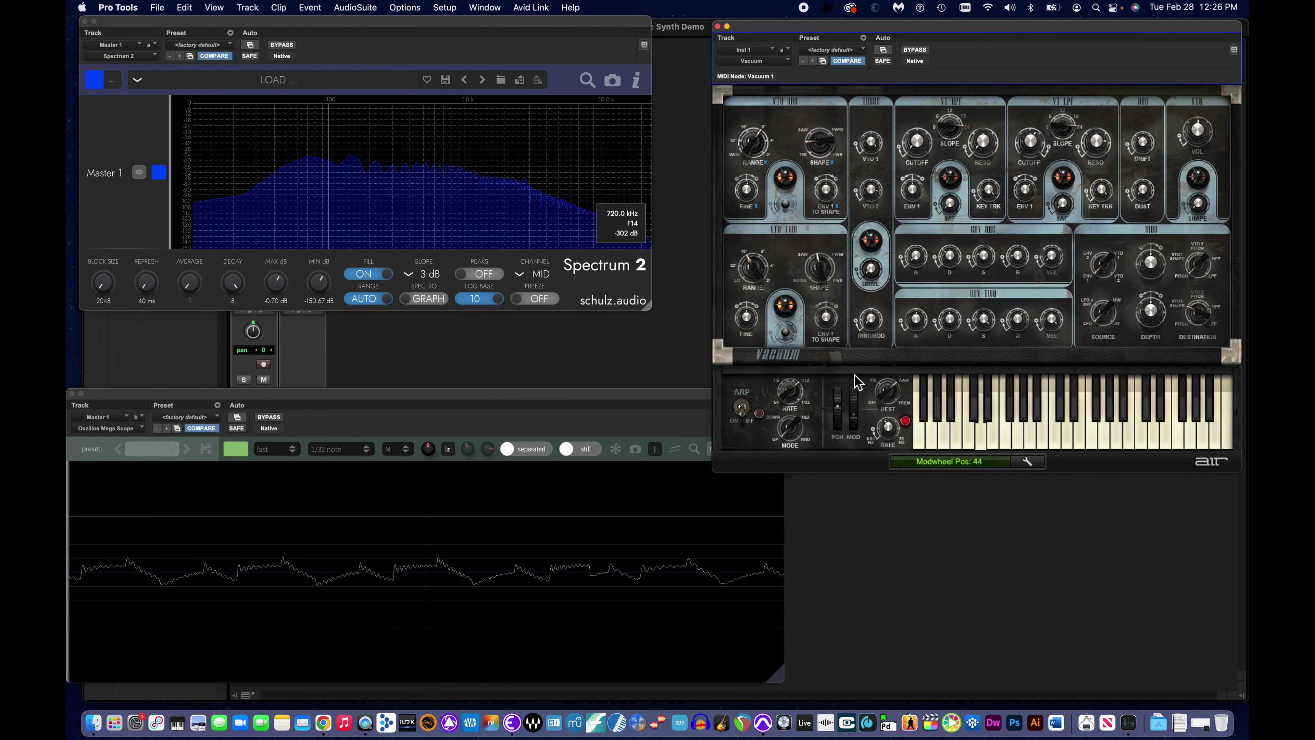
click(890, 435)
drag(892, 439, 892, 447)
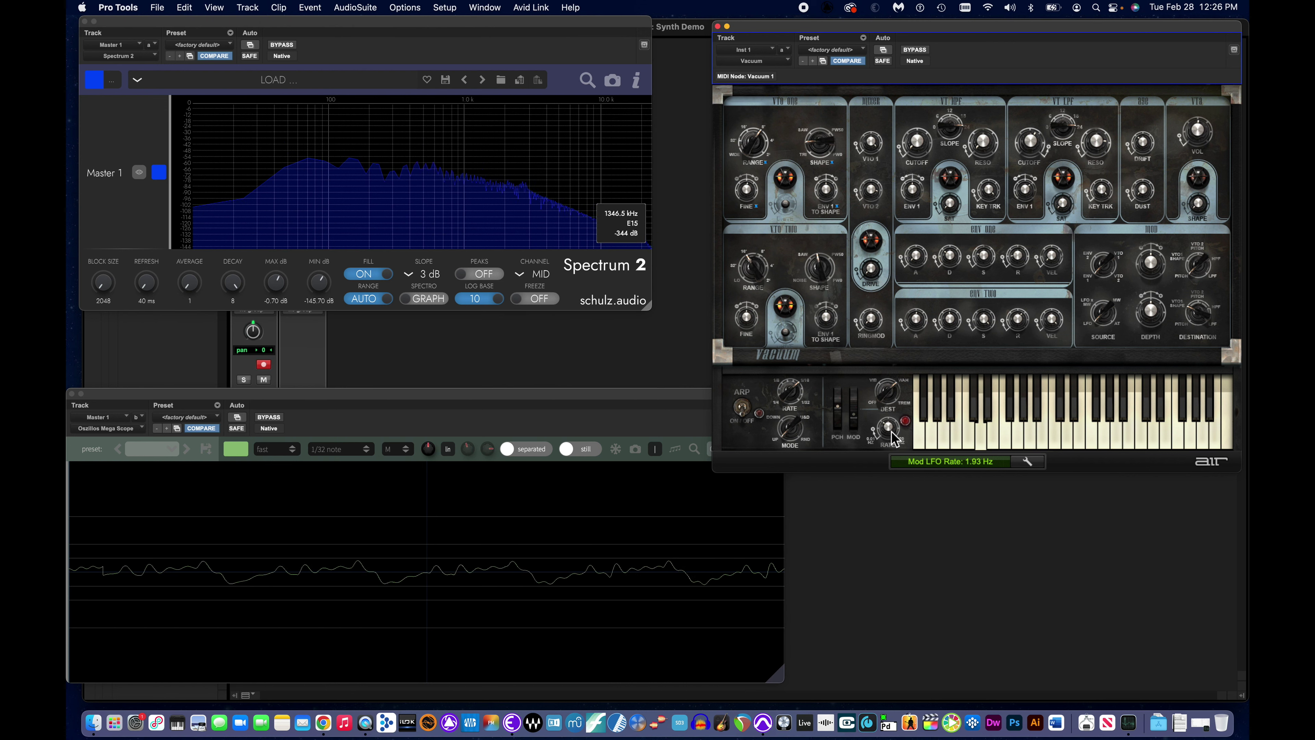
click(856, 412)
drag(888, 439, 891, 429)
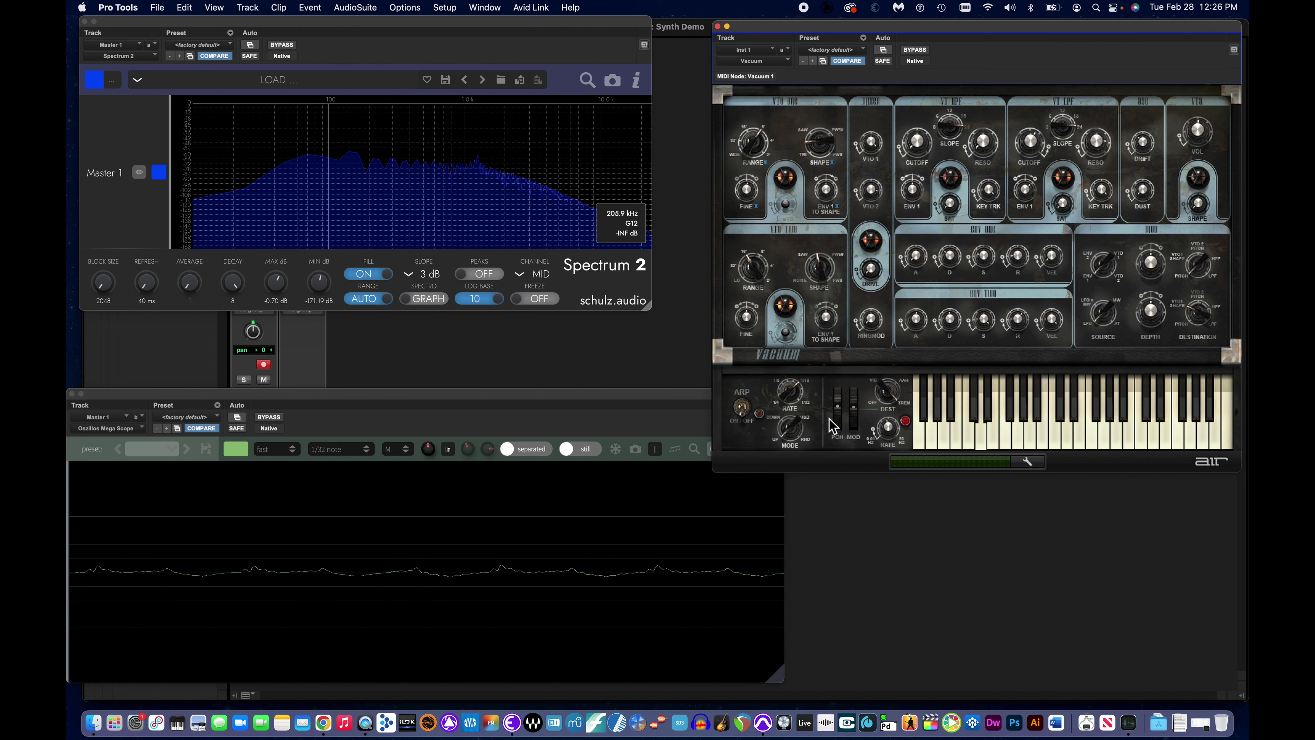
Switch the mod wheel's destination through Off and Wah to Vib, and set the wheel to about 38.
click(880, 400)
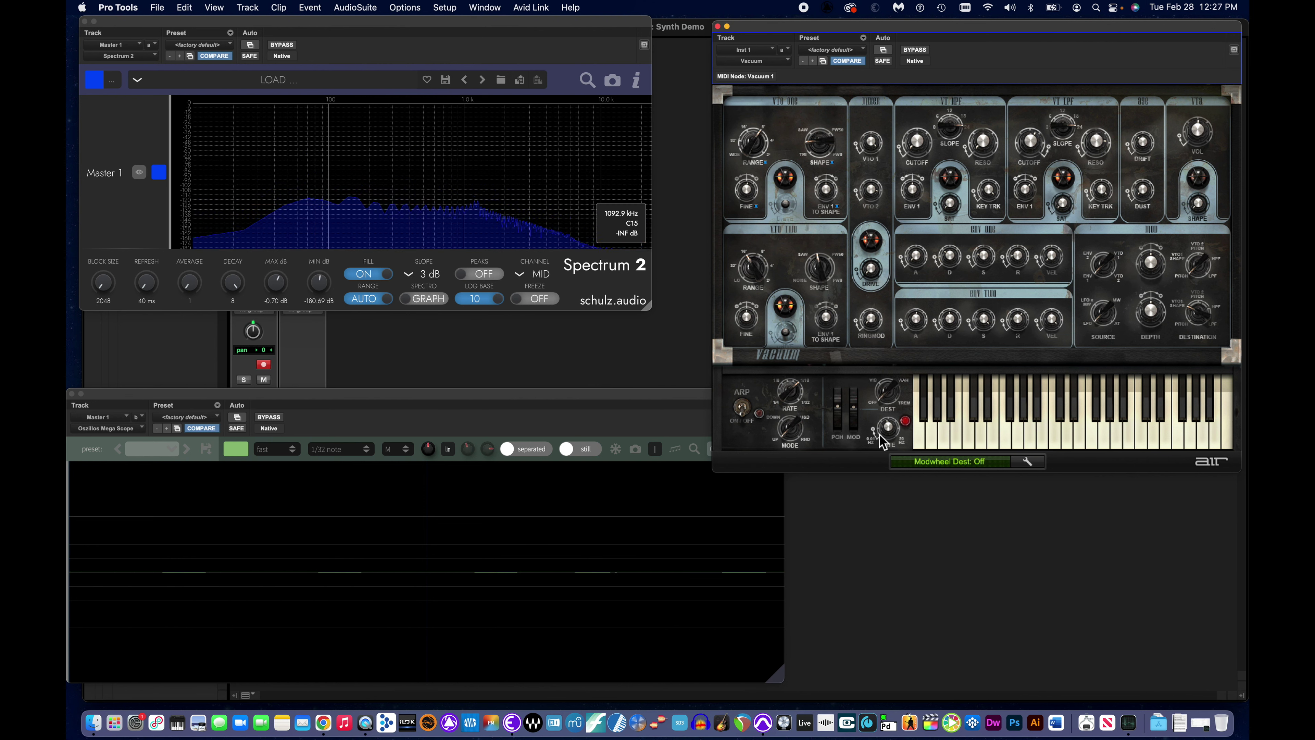
click(883, 394)
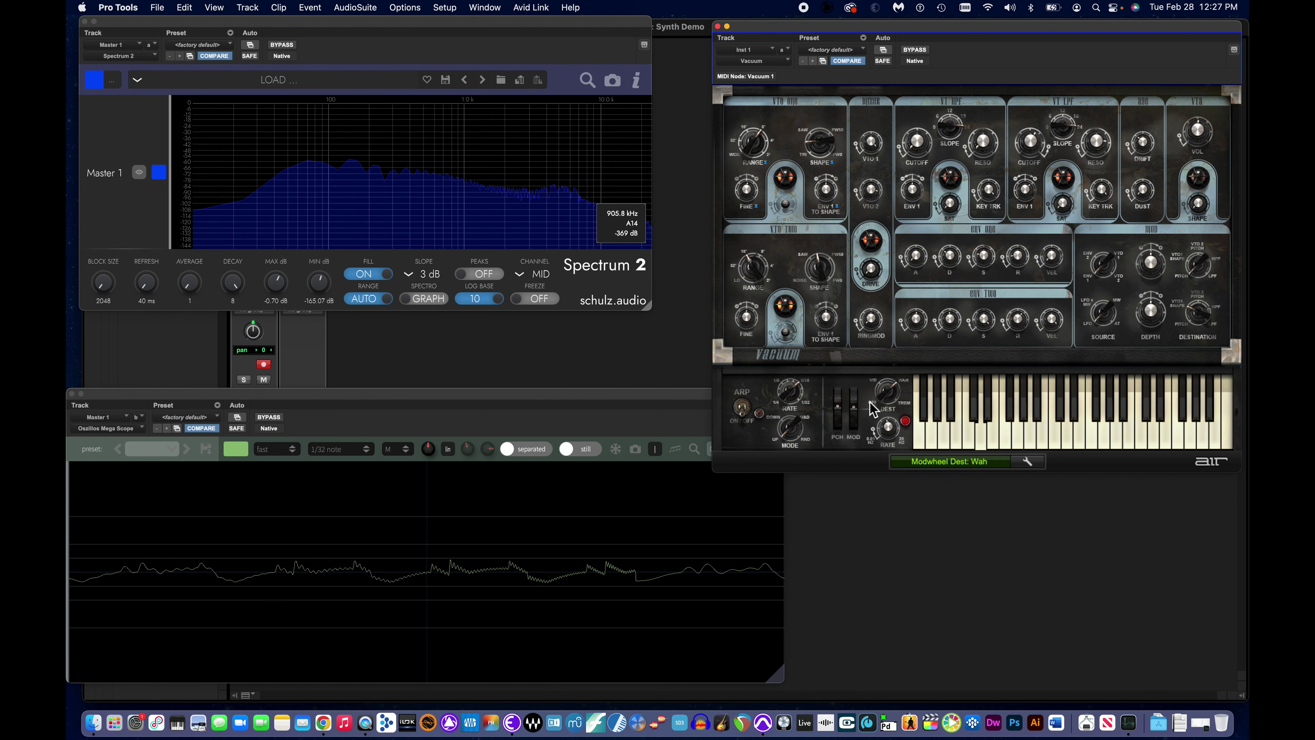
drag(883, 395, 890, 414)
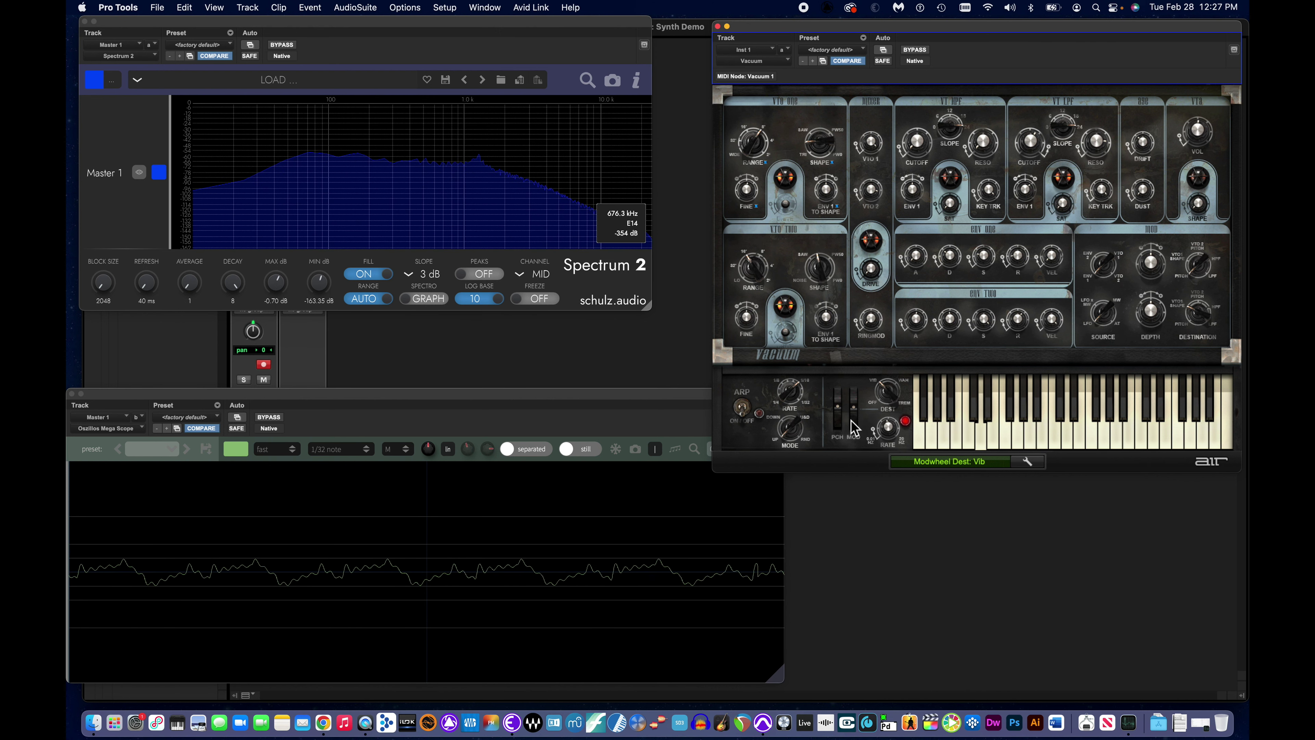
drag(854, 415, 854, 439)
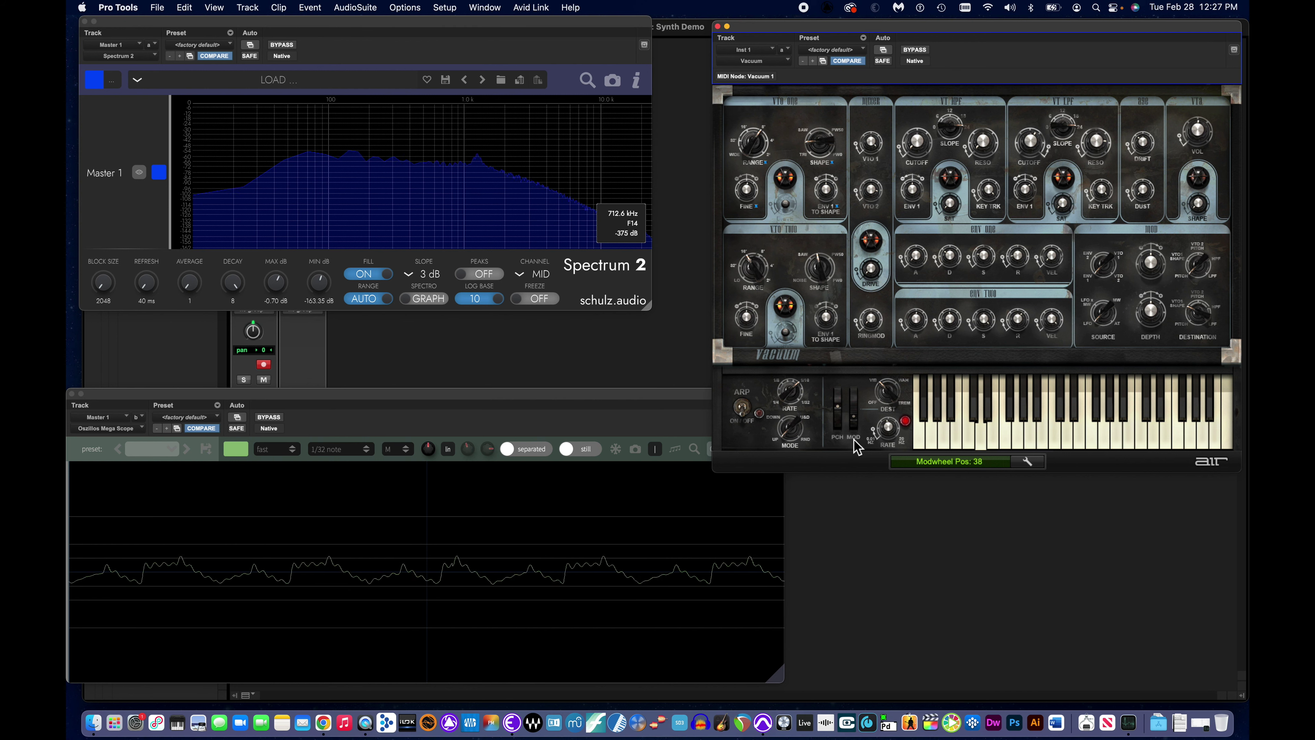
Set the modulation LFO rate to about 1.58 Hz, change the mod wheel's destination to Wah, and move the wheel slightly up.
mouse_move(888, 428)
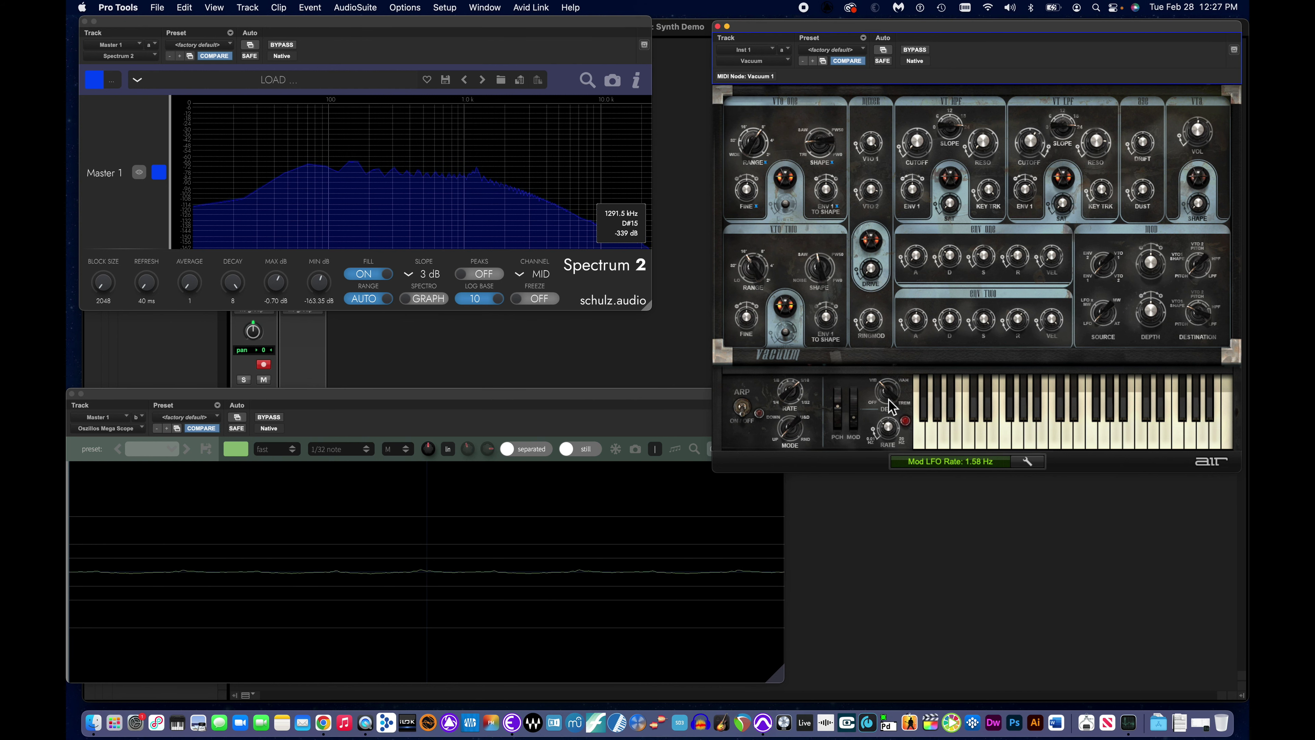
mouse_move(887, 387)
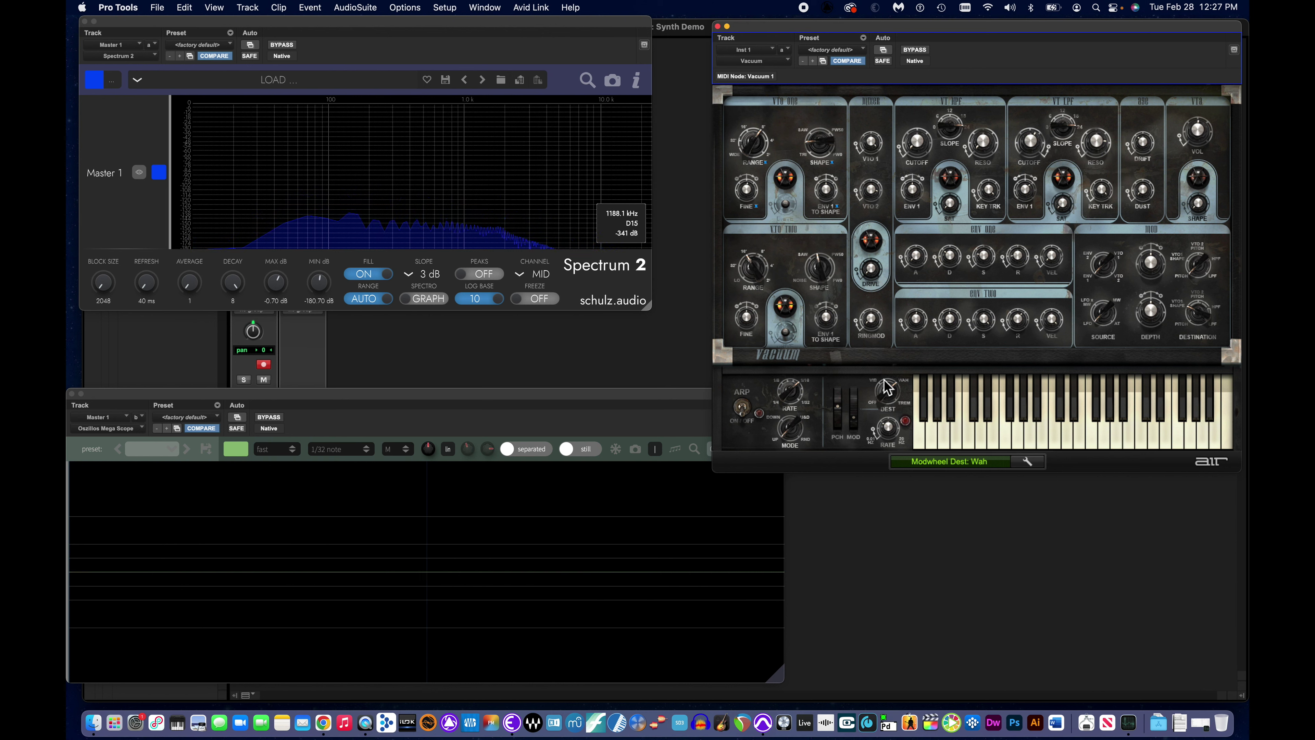
drag(860, 412, 859, 404)
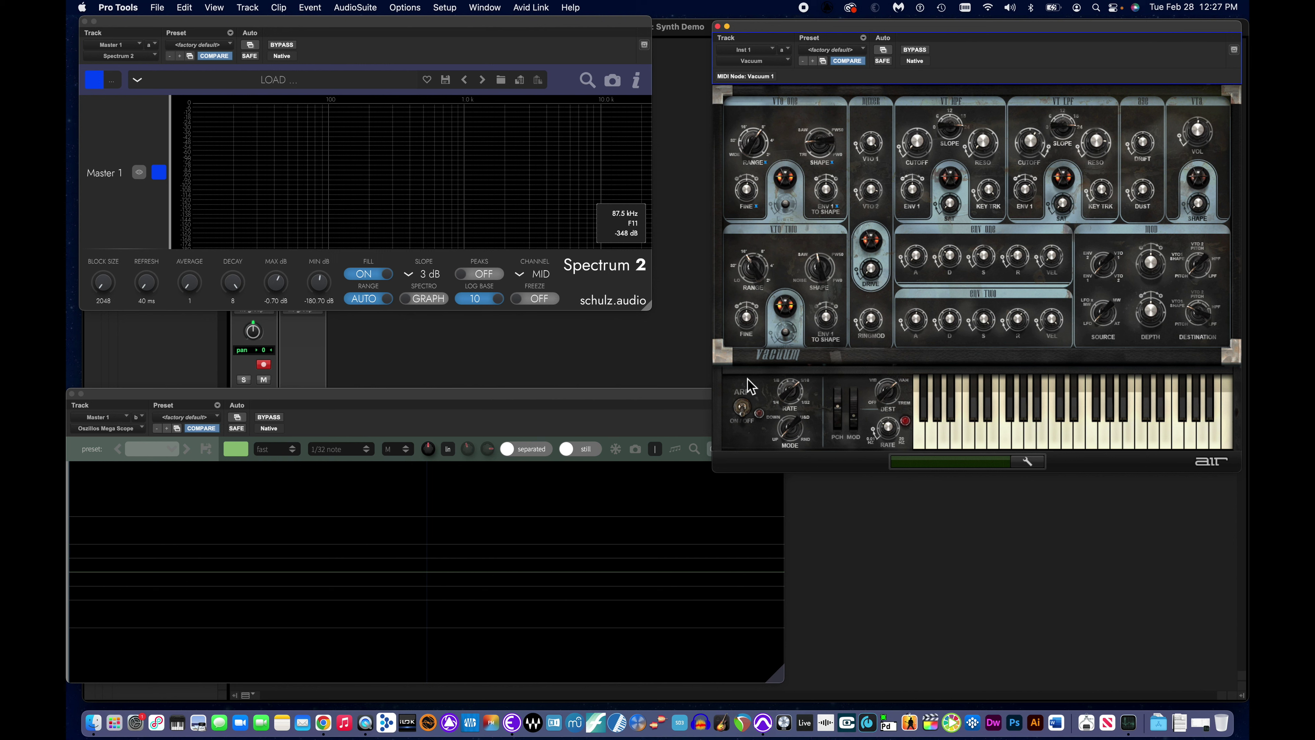
Set the mod wheel's destination to Off and switch the arpeggiator on.
click(742, 412)
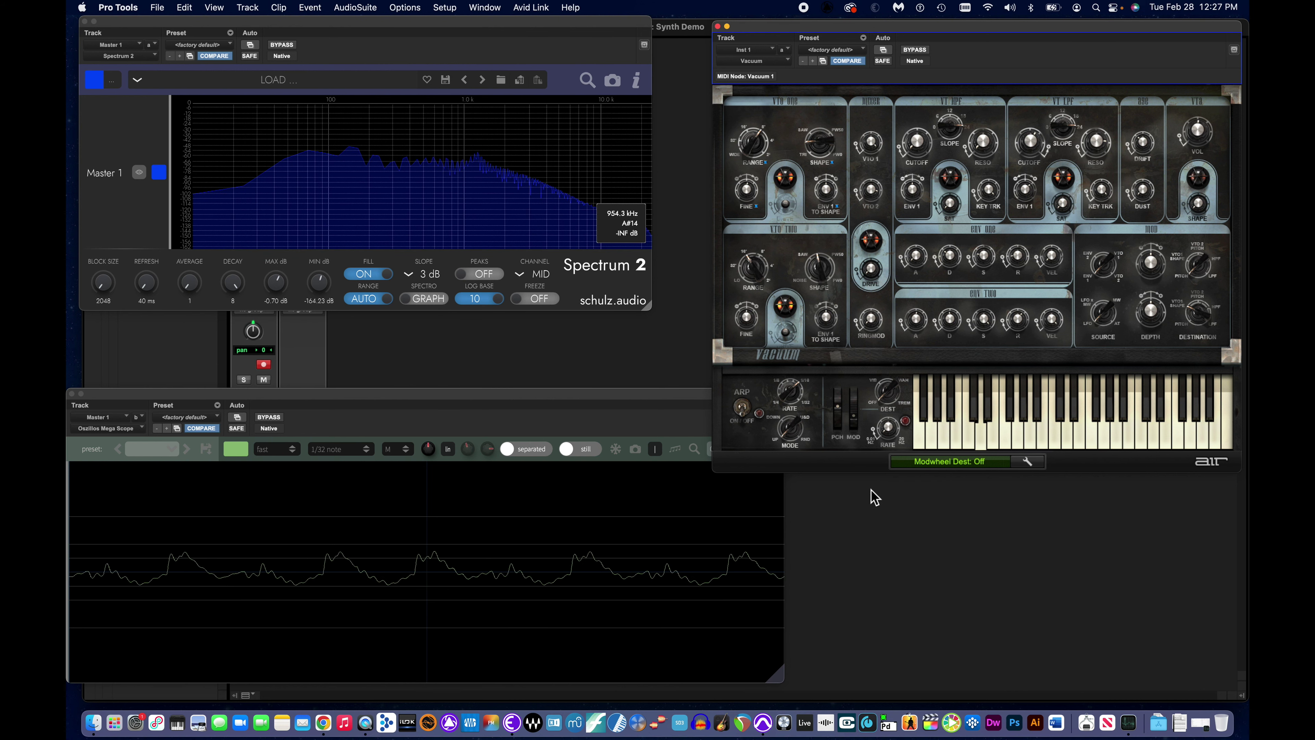
click(743, 414)
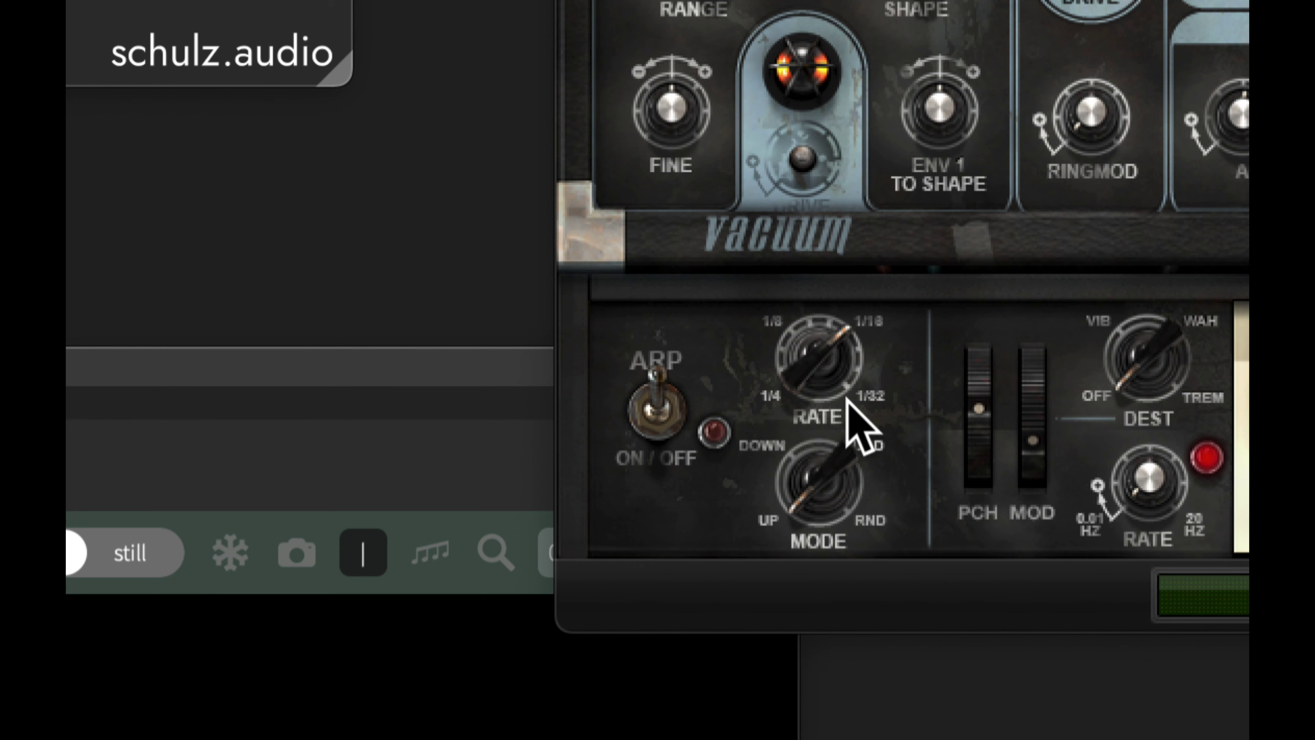
Lower the arpeggiator rate to 1/4, and raise it to the setting between 1/8 and 1/16.
drag(836, 420, 795, 389)
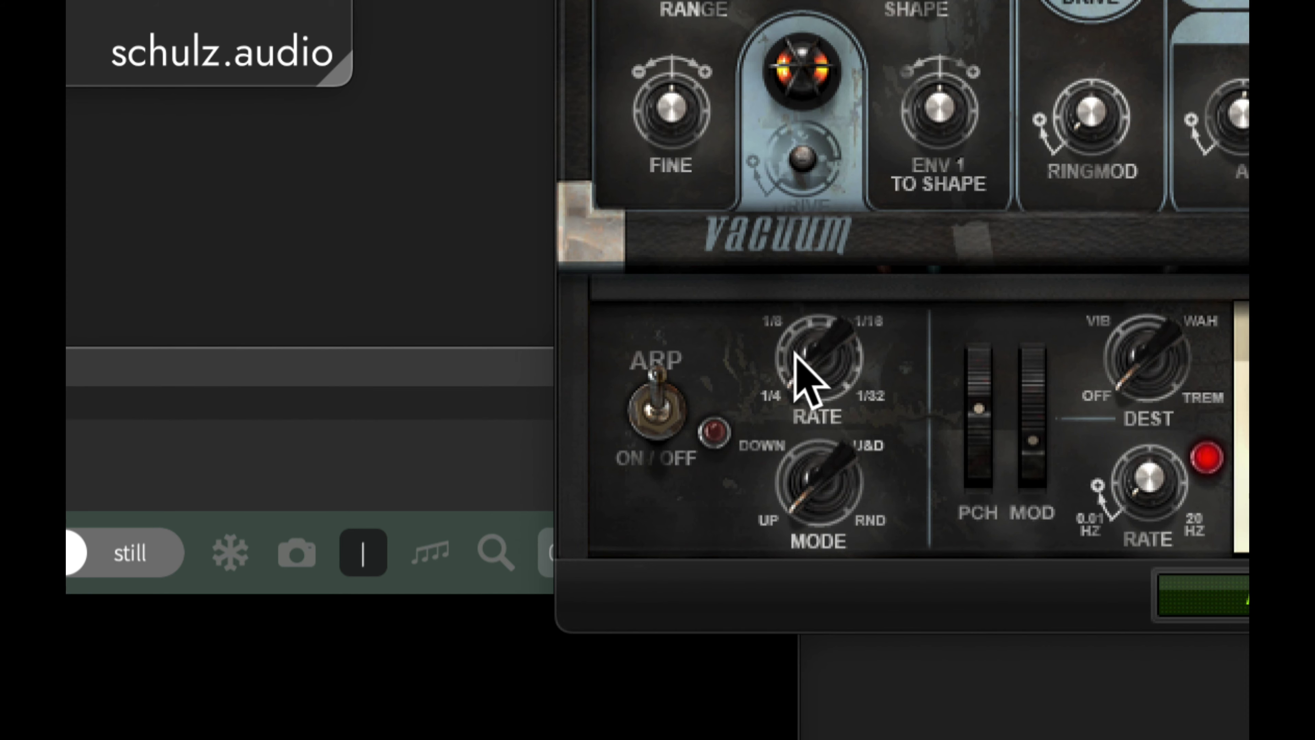
drag(798, 375, 831, 324)
drag(820, 279, 810, 358)
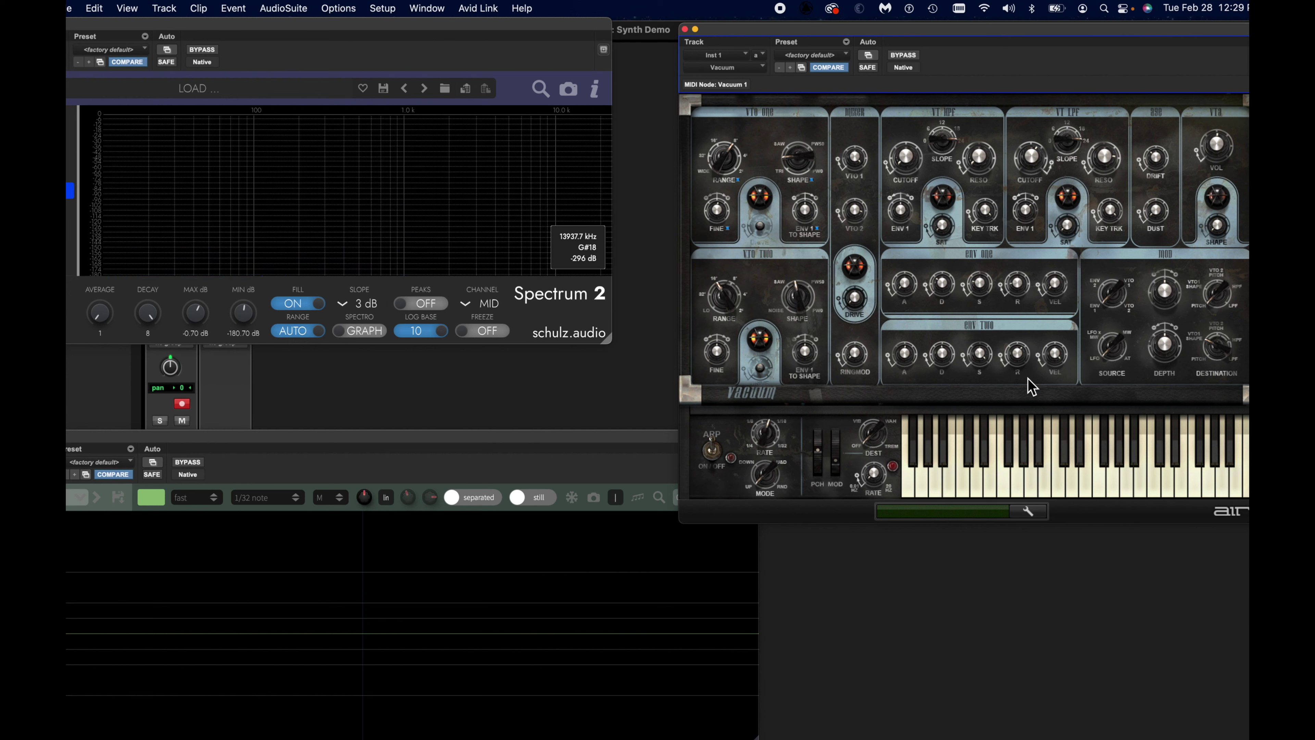
click(1056, 360)
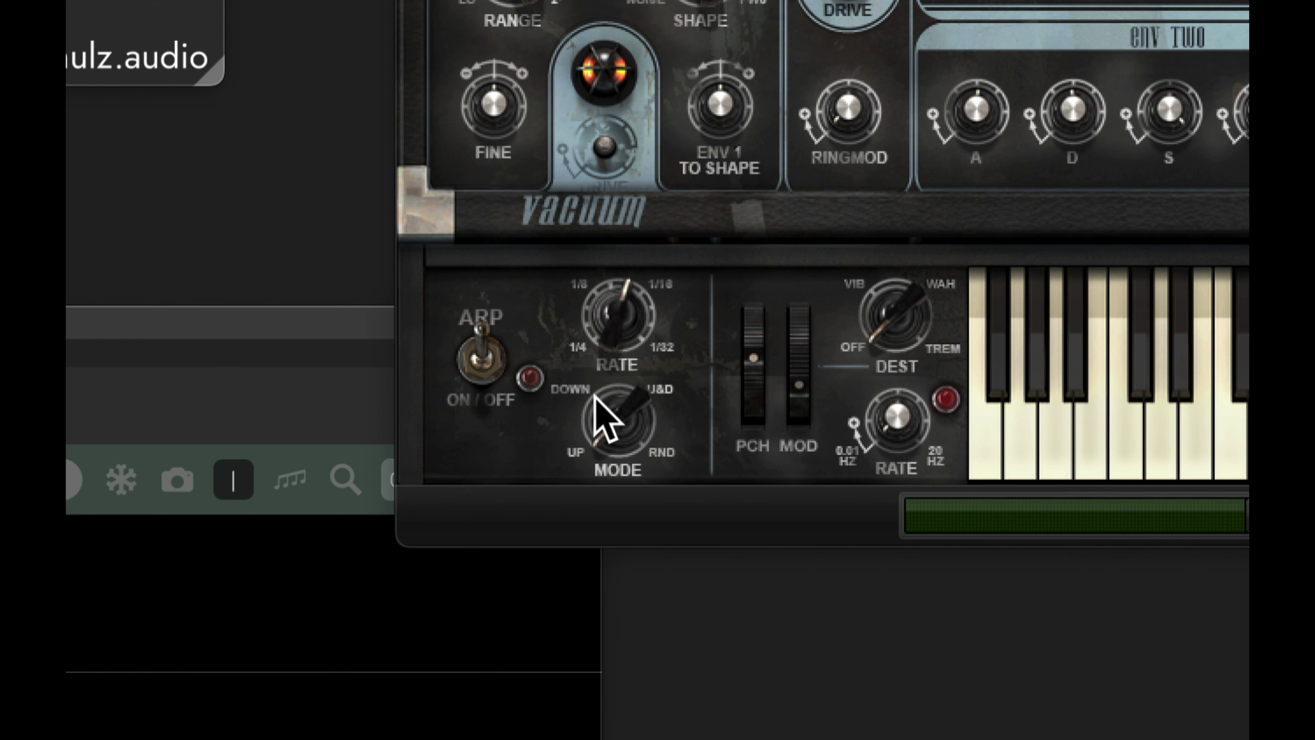
Try the arpeggiator modes Down and Up and Down, and finish with the mode set to Random.
drag(610, 423, 600, 386)
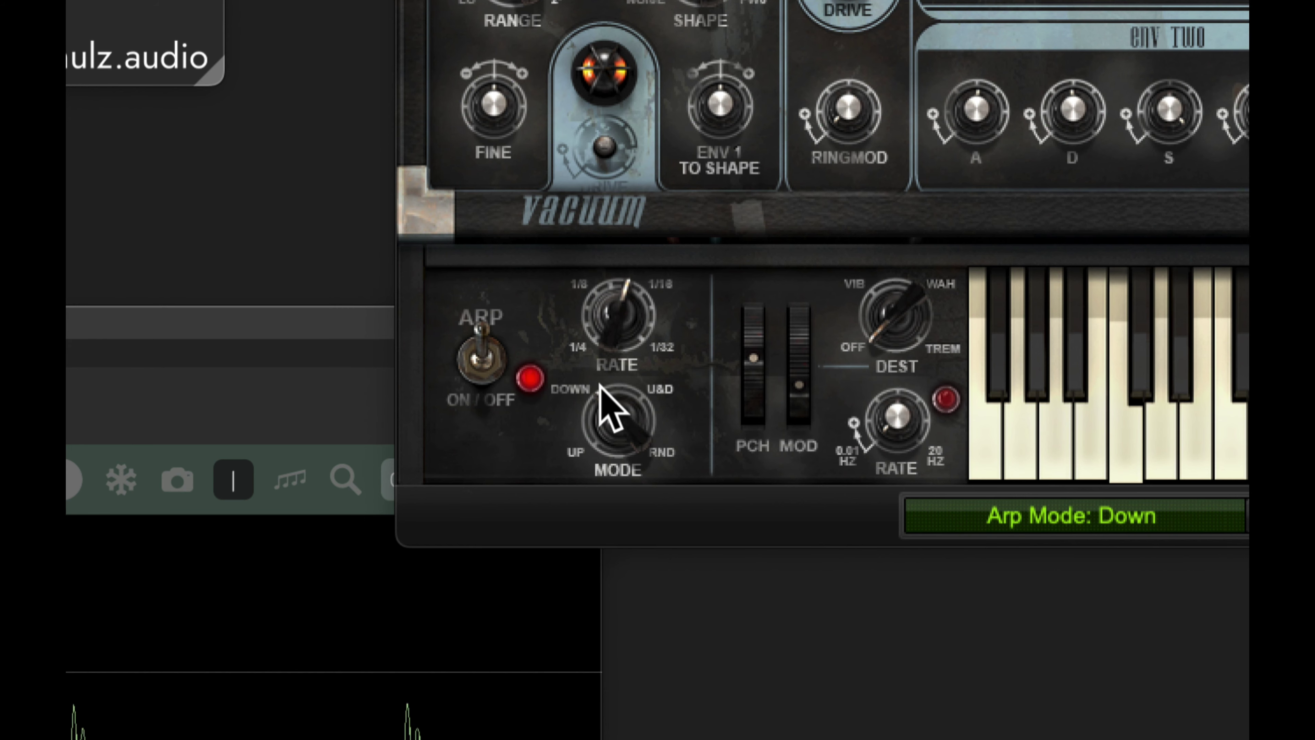
drag(605, 401, 613, 379)
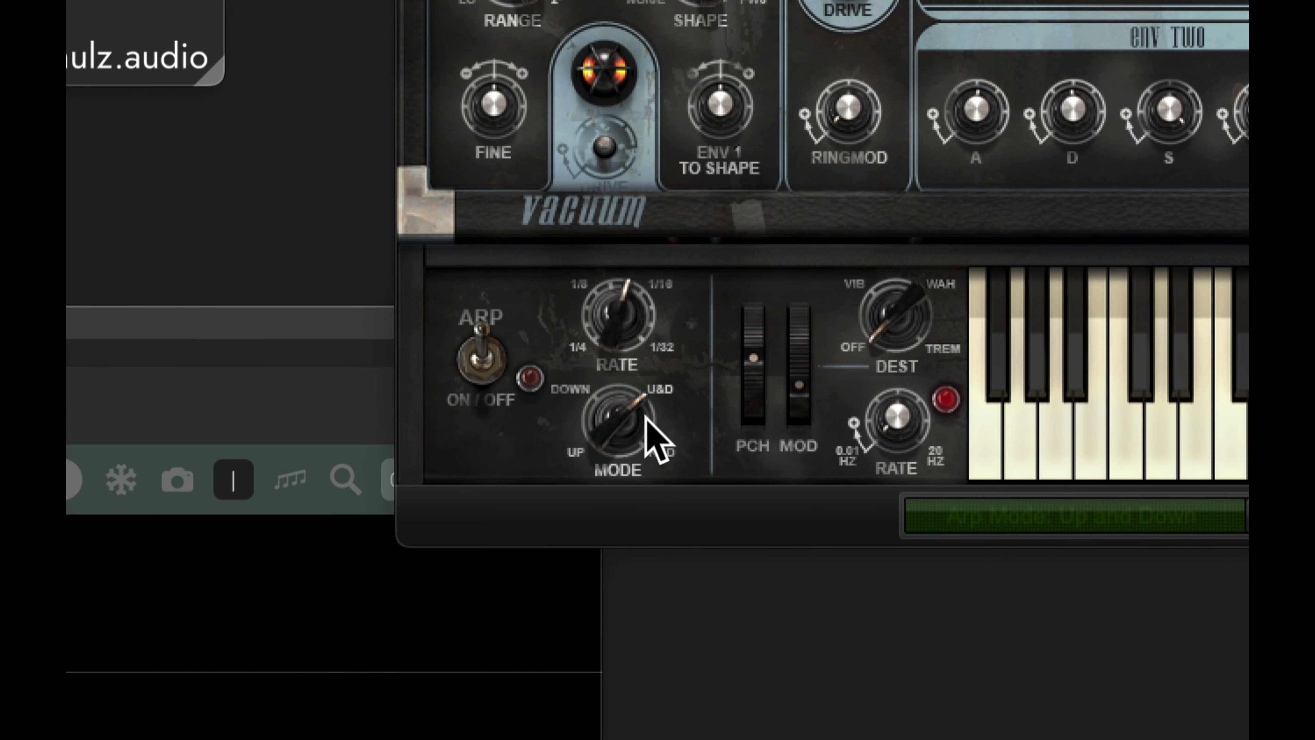
drag(647, 422, 652, 469)
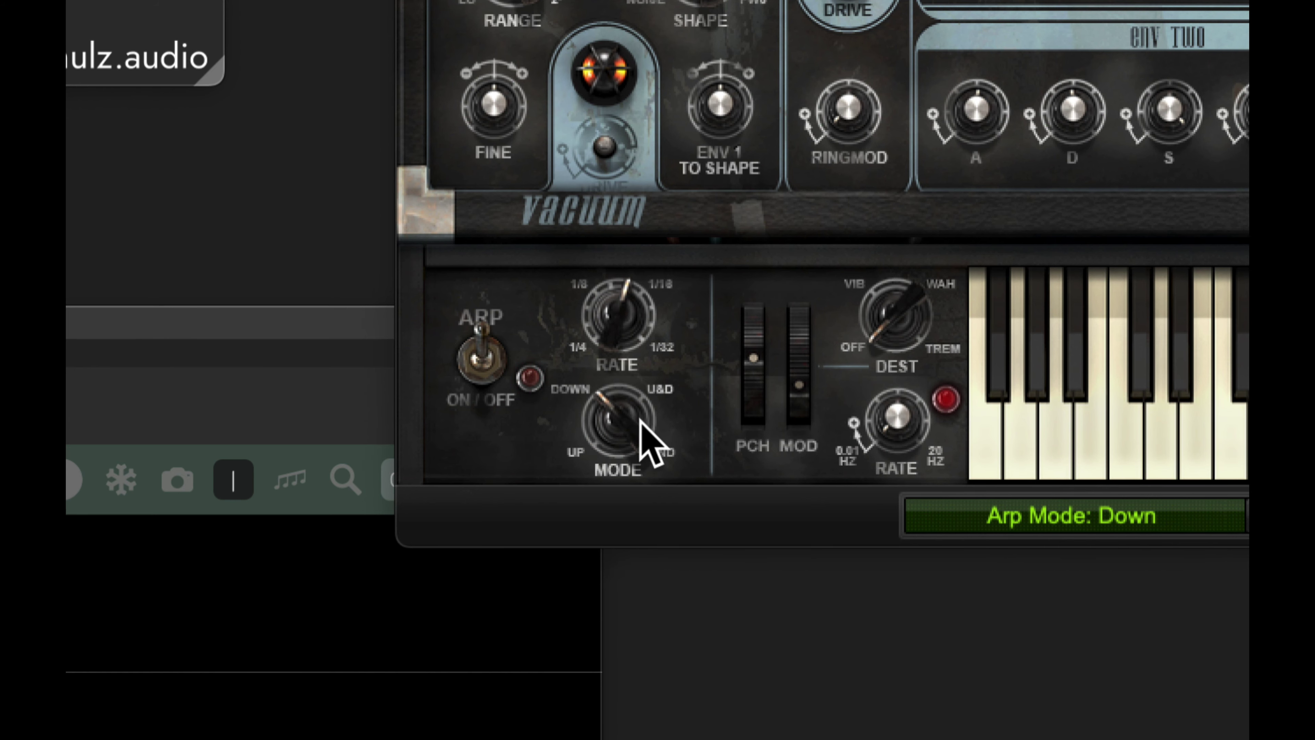
drag(640, 422, 638, 368)
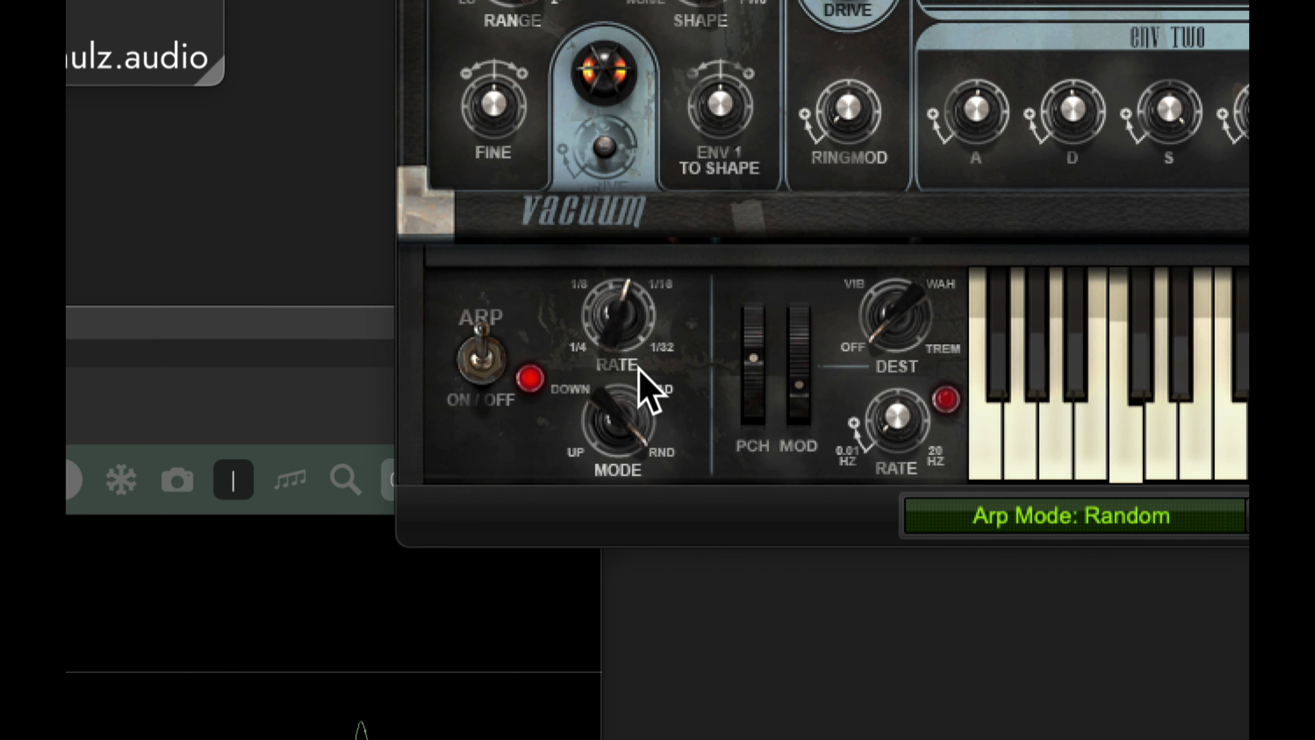